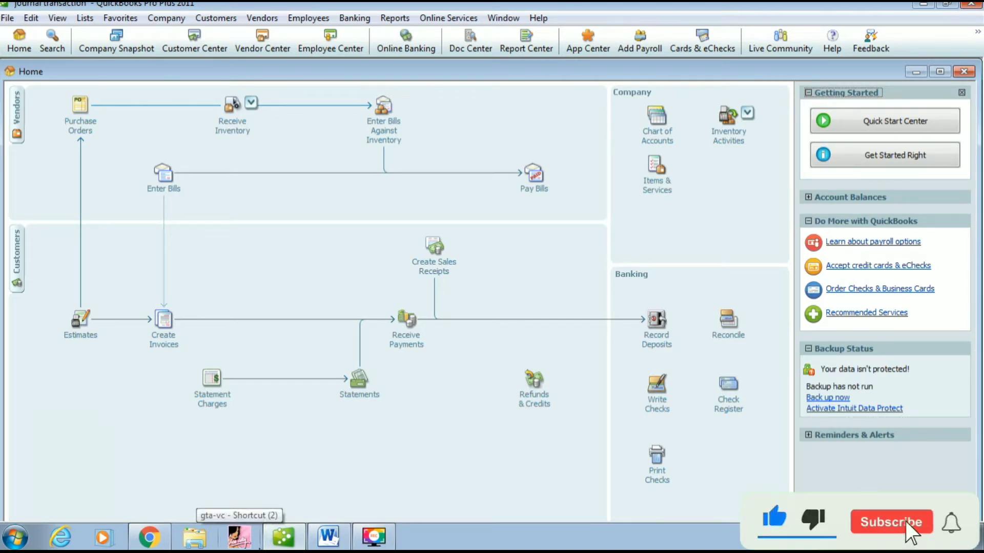
Open a maximized general journal entry form, dismiss the automatic numbering notice, and set the entry date to 01-04-2021.
{"action": "mouse_move", "coordinate": [267, 538]}
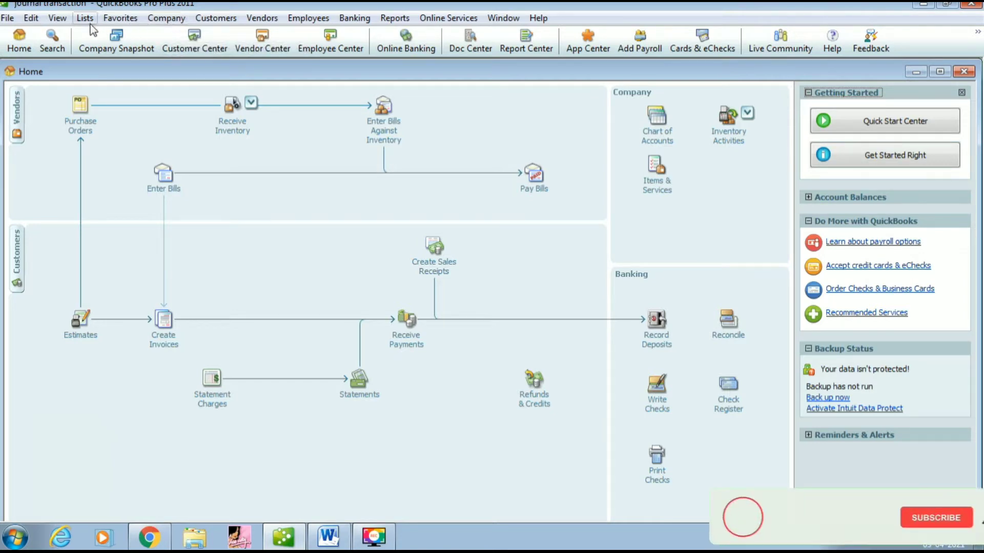
{"action": "left_click", "coordinate": [170, 21]}
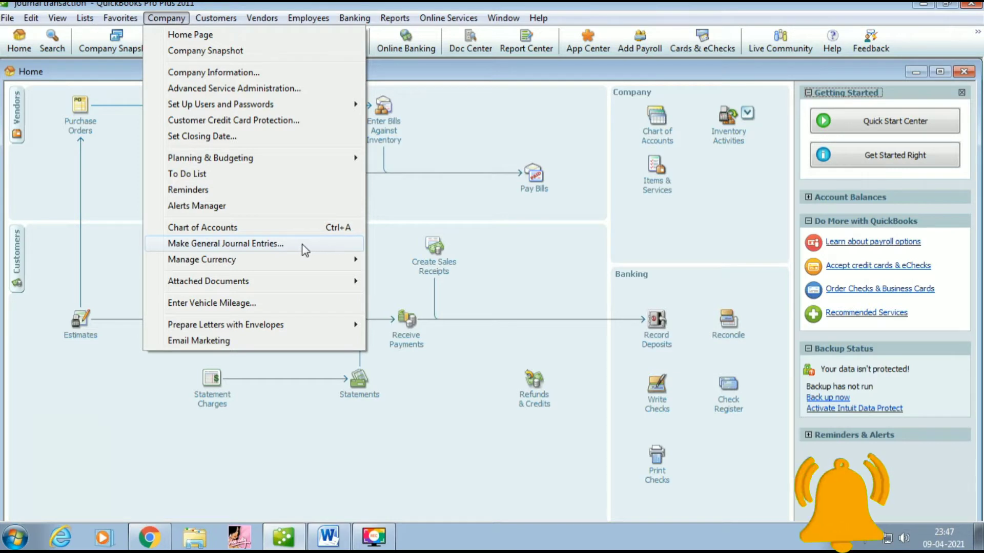
{"action": "left_click", "coordinate": [278, 249]}
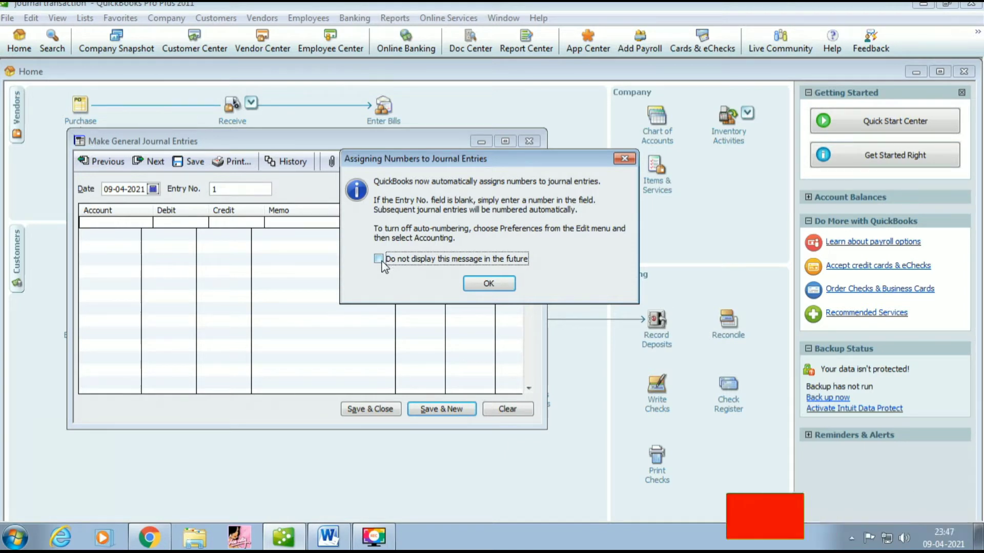
{"action": "left_click", "coordinate": [484, 284]}
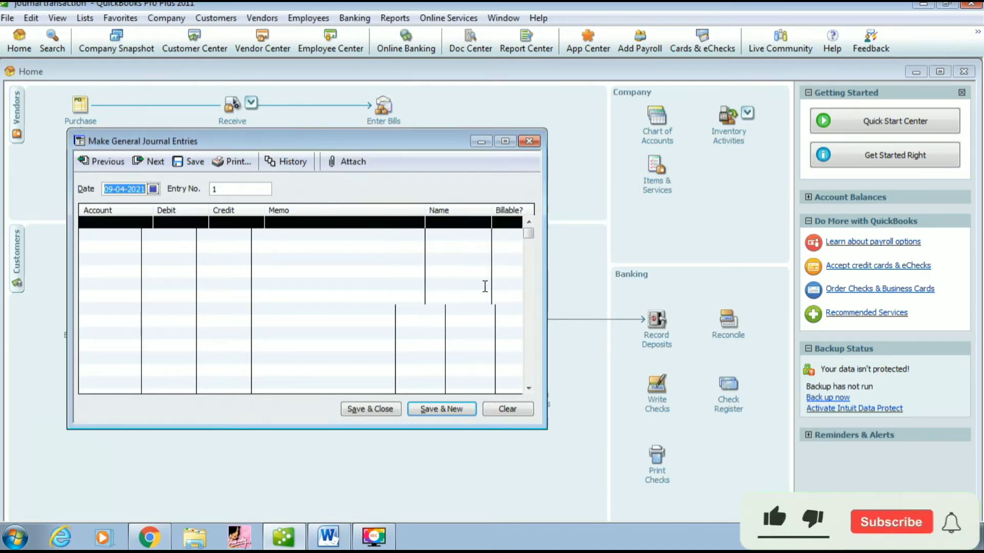
{"action": "left_click", "coordinate": [505, 143]}
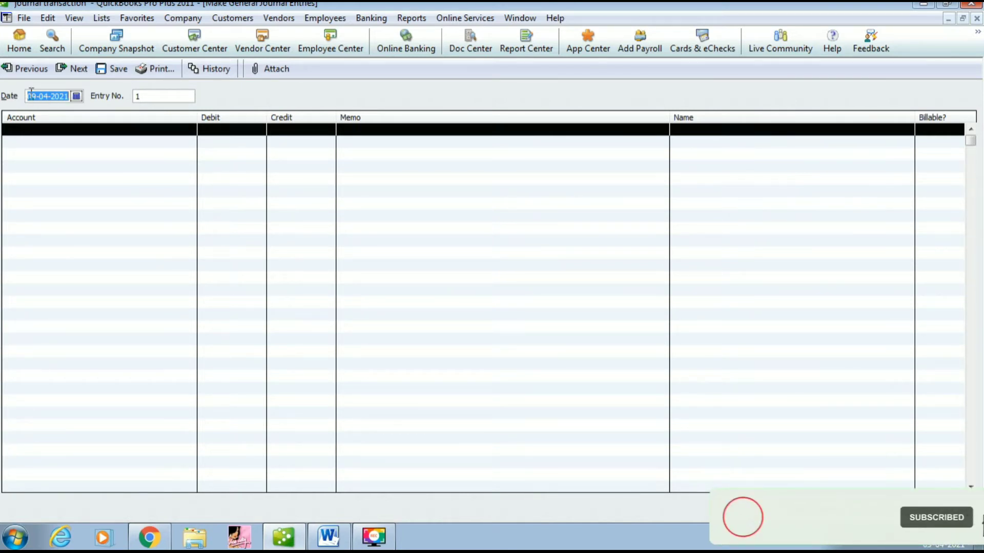
{"action": "left_click", "coordinate": [76, 96]}
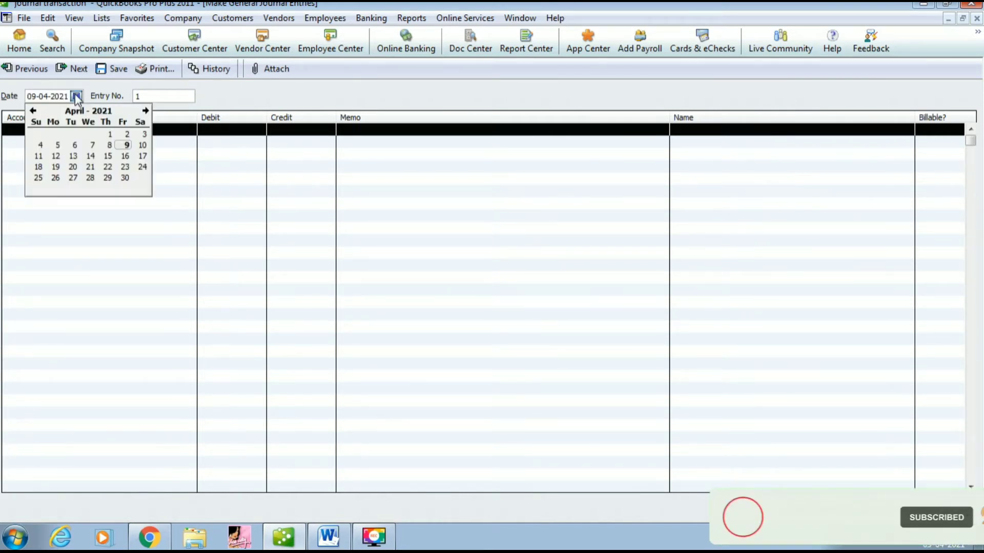
{"action": "left_click", "coordinate": [110, 134]}
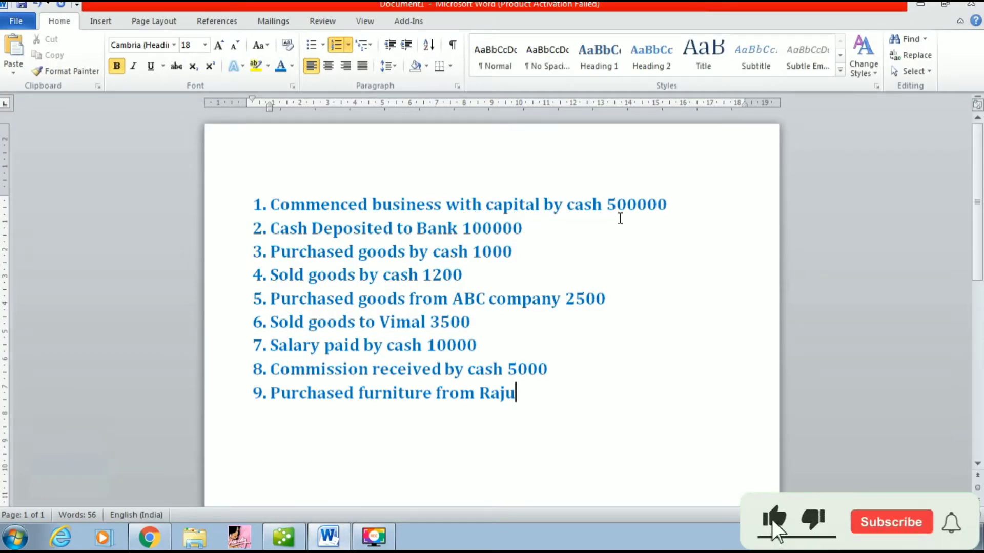
Switch to the Word document to read the first two listed transactions, and return to the journal entry in QuickBooks.
{"action": "left_click_drag", "start_coordinate": [672, 206], "coordinate": [270, 205]}
{"action": "left_click", "coordinate": [582, 231]}
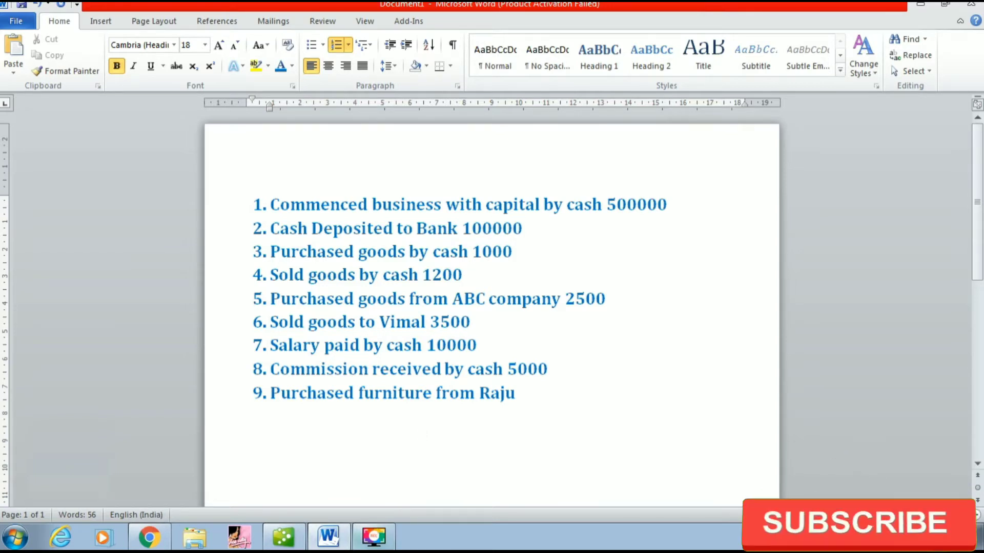
{"action": "mouse_move", "coordinate": [286, 541]}
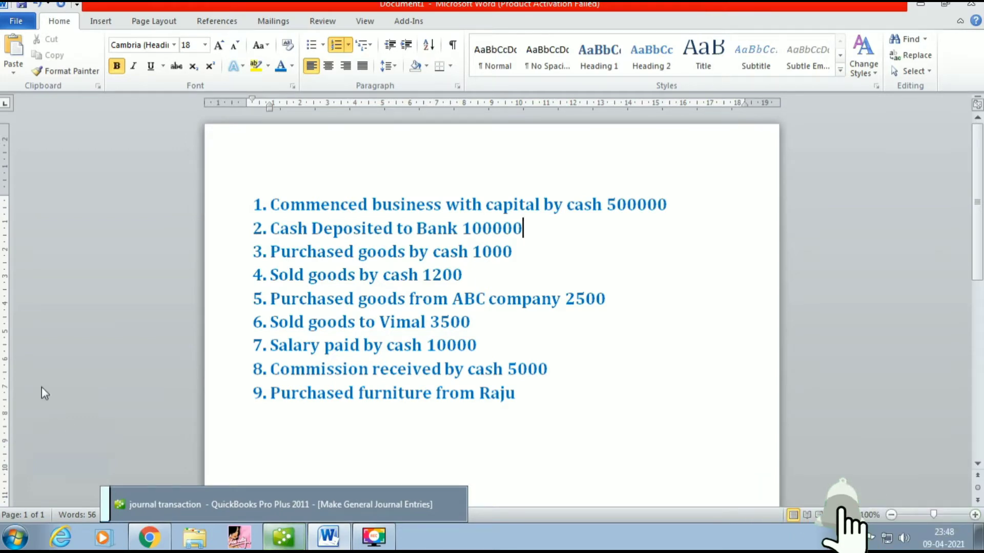
{"action": "left_click", "coordinate": [518, 231]}
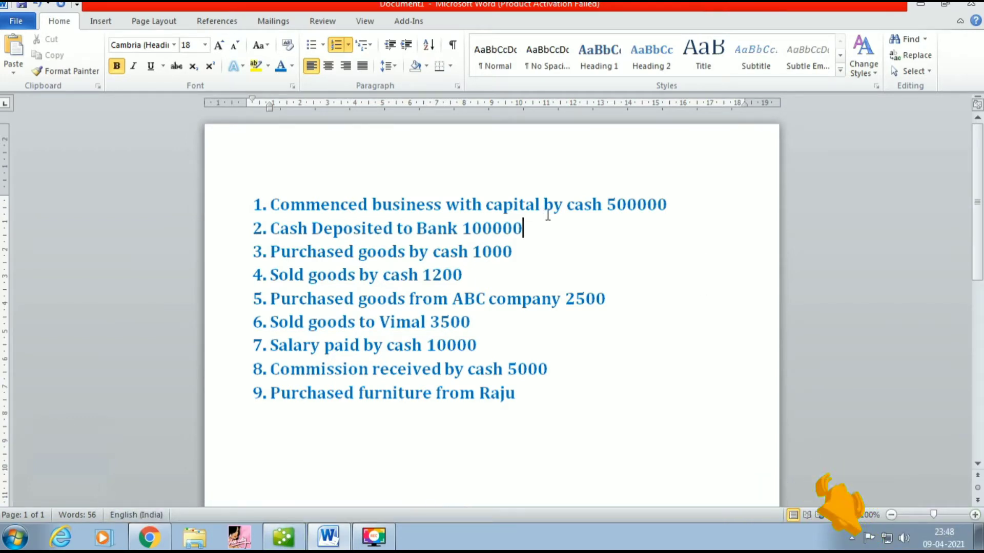
{"action": "left_click", "coordinate": [303, 538]}
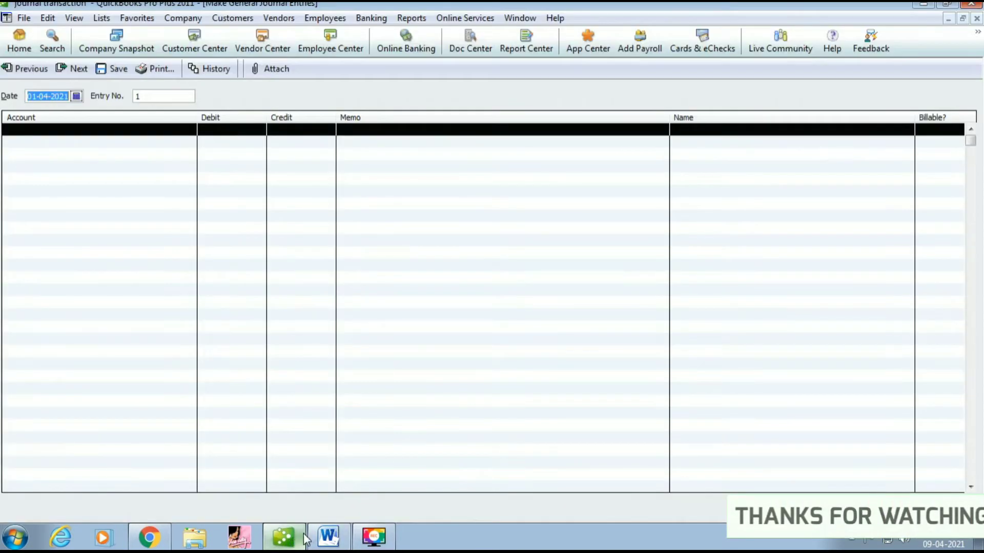
{"action": "left_click", "coordinate": [49, 130]}
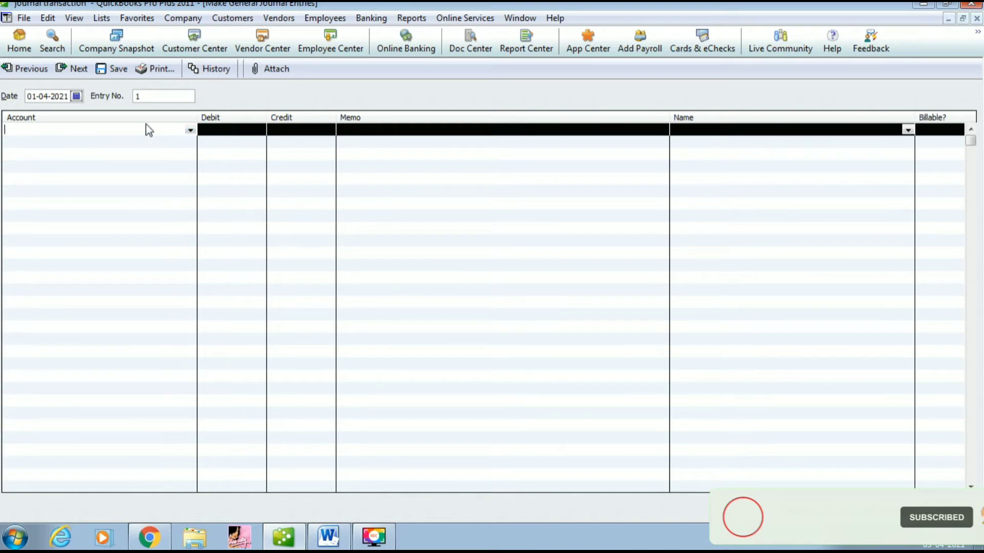
{"action": "left_click", "coordinate": [190, 131]}
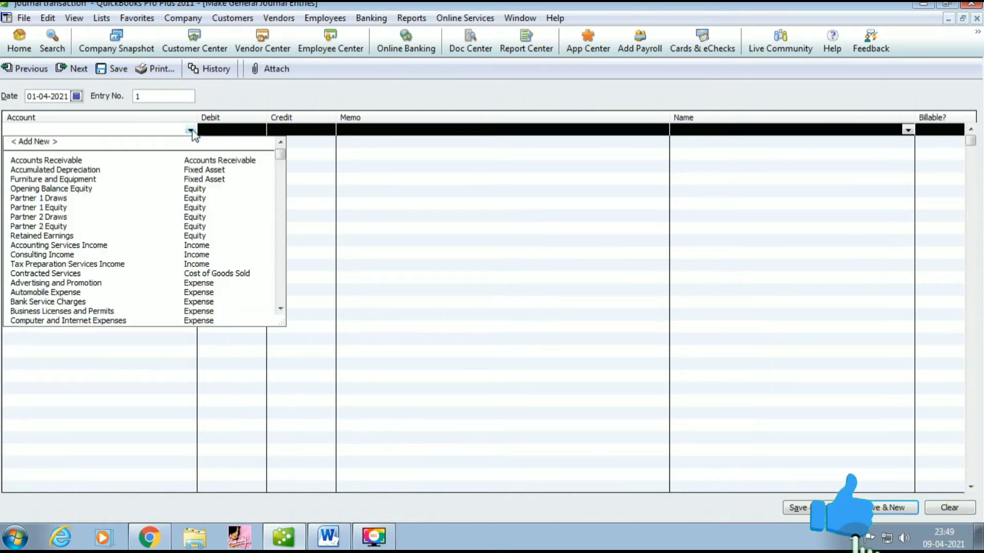
{"action": "left_click", "coordinate": [46, 146]}
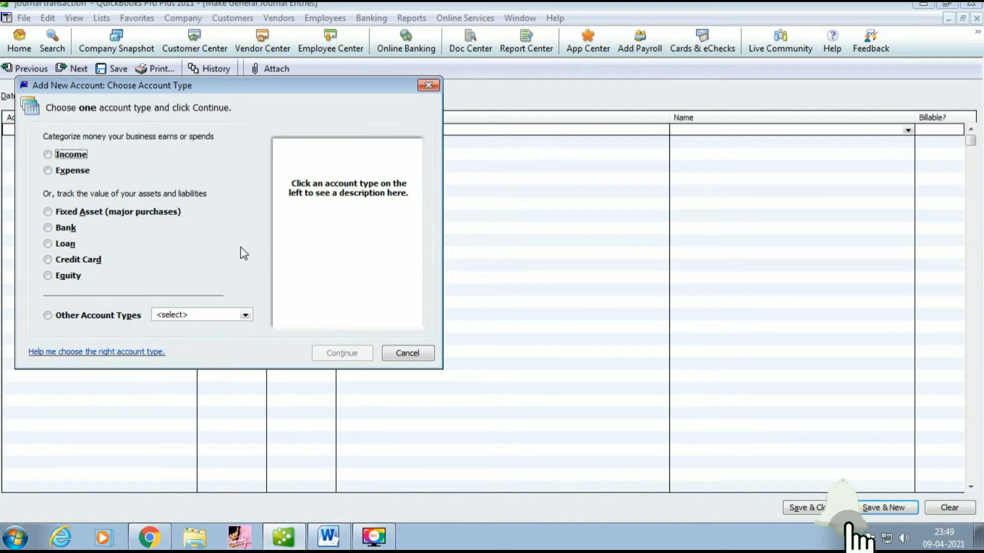
{"action": "left_click", "coordinate": [427, 86]}
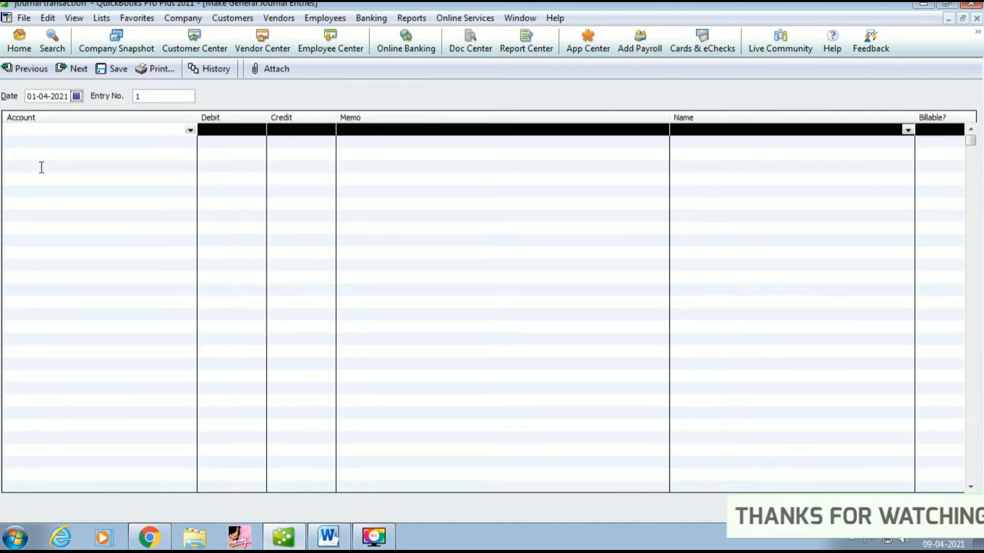
Open the chart of accounts and start a blank general journal entry from it.
{"action": "key", "text": "ctrl+a"}
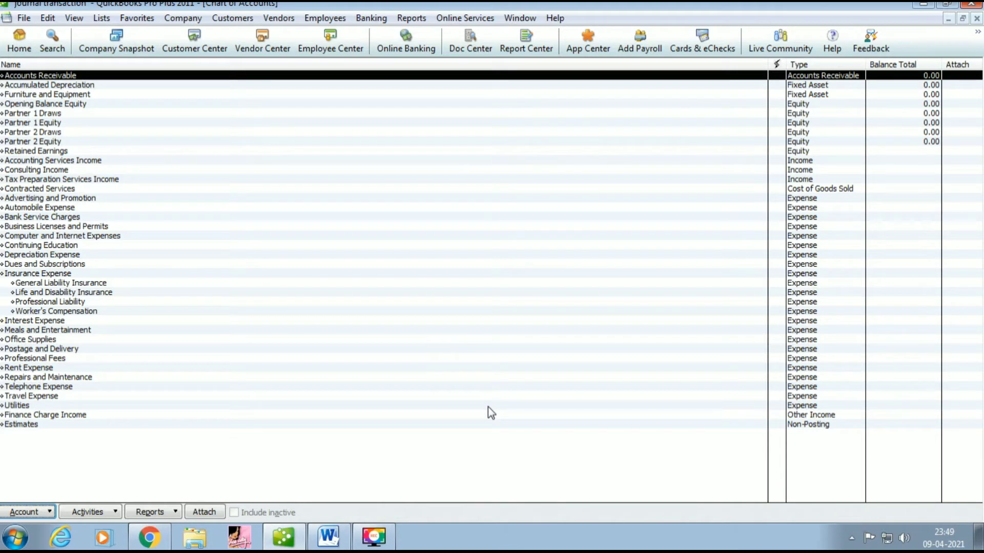
{"action": "left_click", "coordinate": [90, 511]}
{"action": "left_click", "coordinate": [74, 489]}
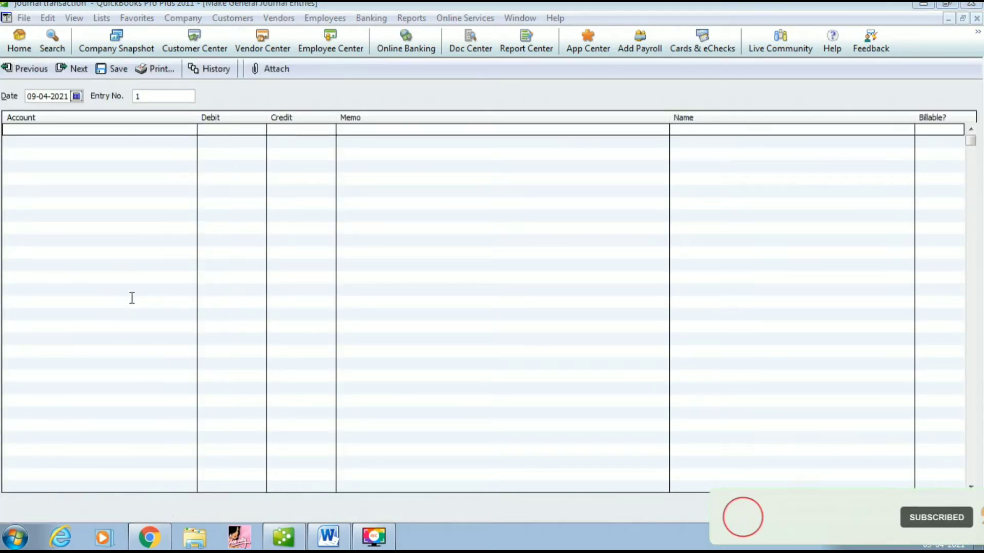
{"action": "left_click", "coordinate": [84, 129]}
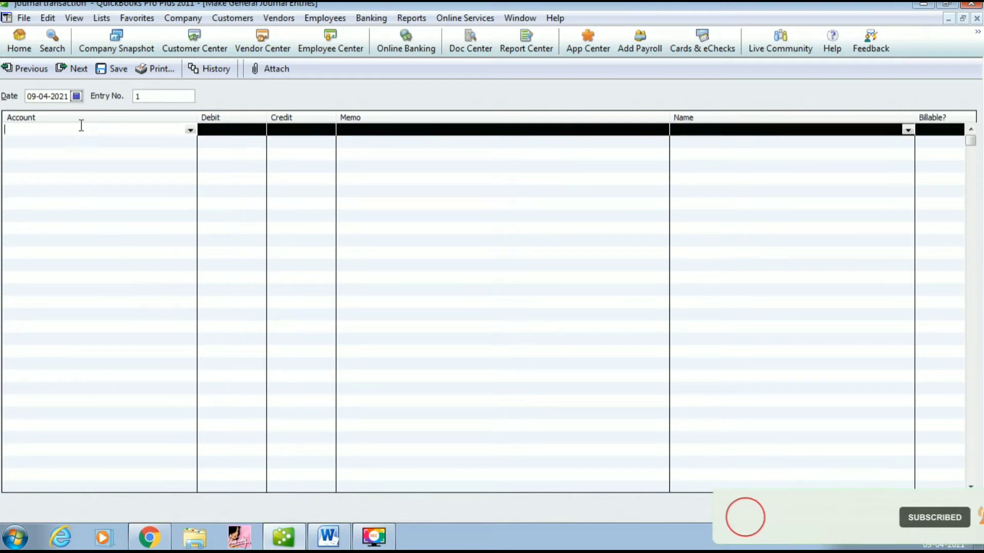
Add a Bank account named Cash to the chart of accounts and dismiss the offer to set up online services.
{"action": "key", "text": "ctrl+a"}
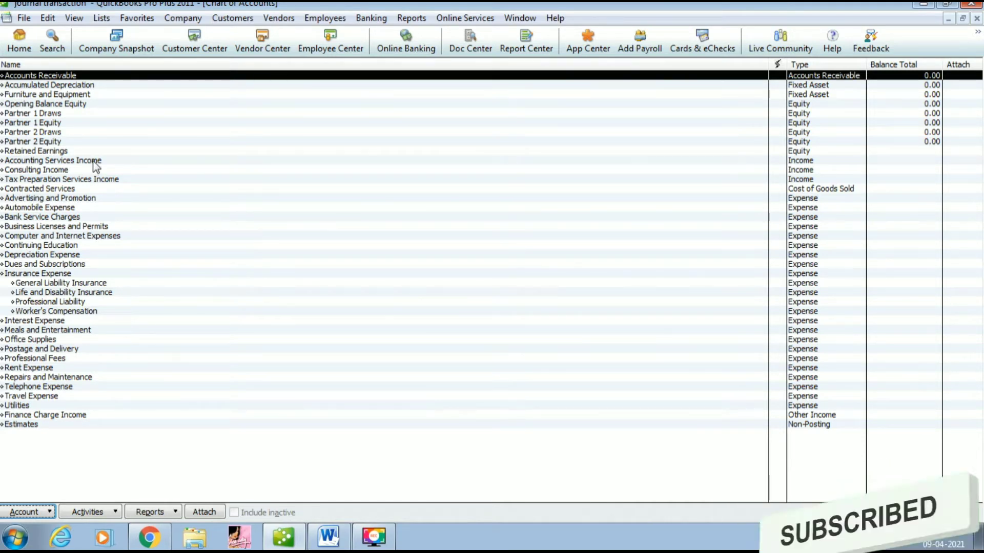
{"action": "key", "text": "ctrl+n"}
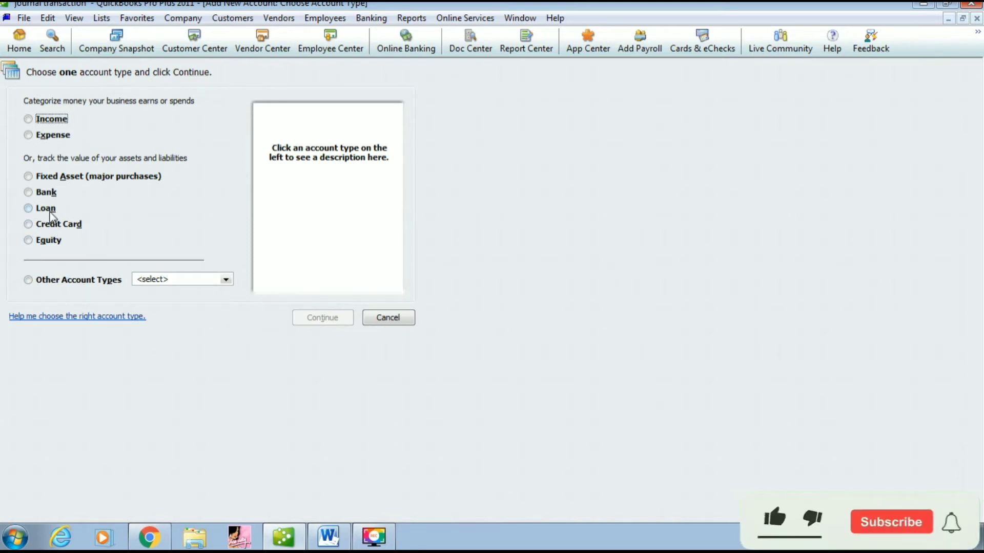
{"action": "left_click", "coordinate": [42, 193]}
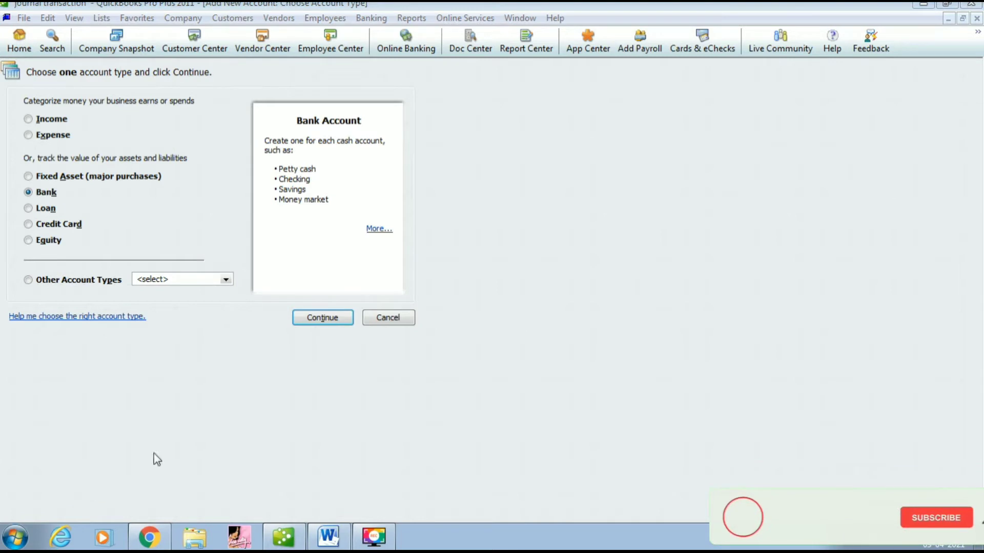
{"action": "left_click", "coordinate": [333, 319]}
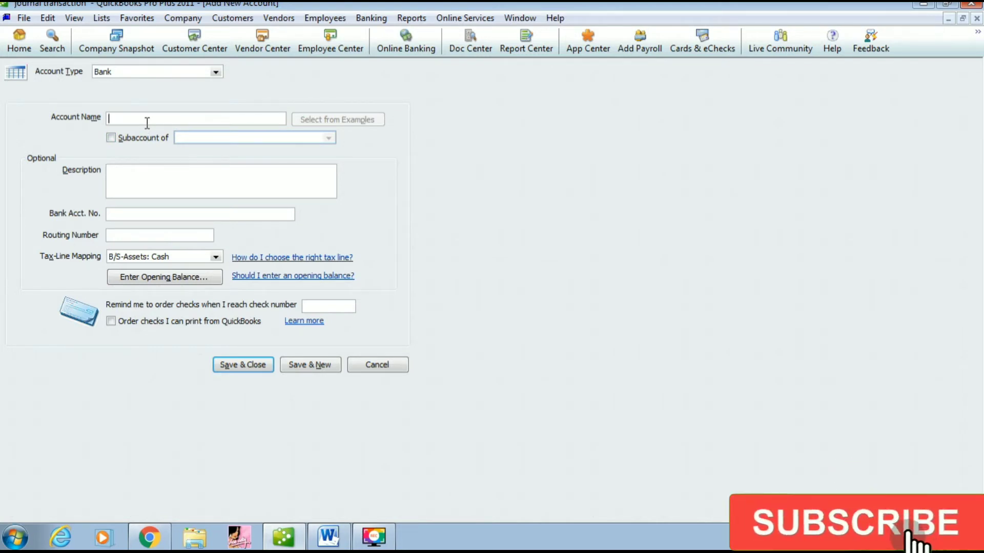
{"action": "type", "text": "Cash"}
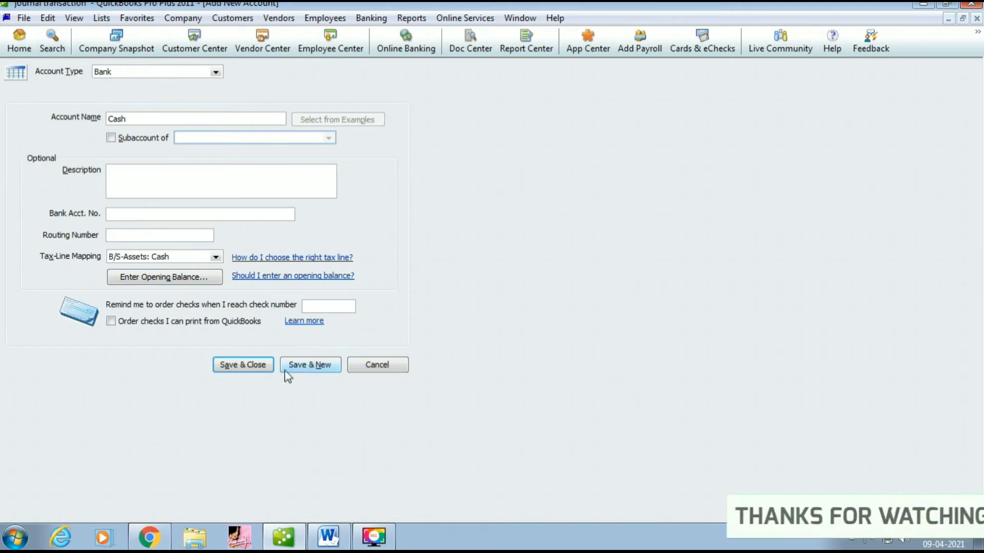
{"action": "left_click", "coordinate": [252, 369]}
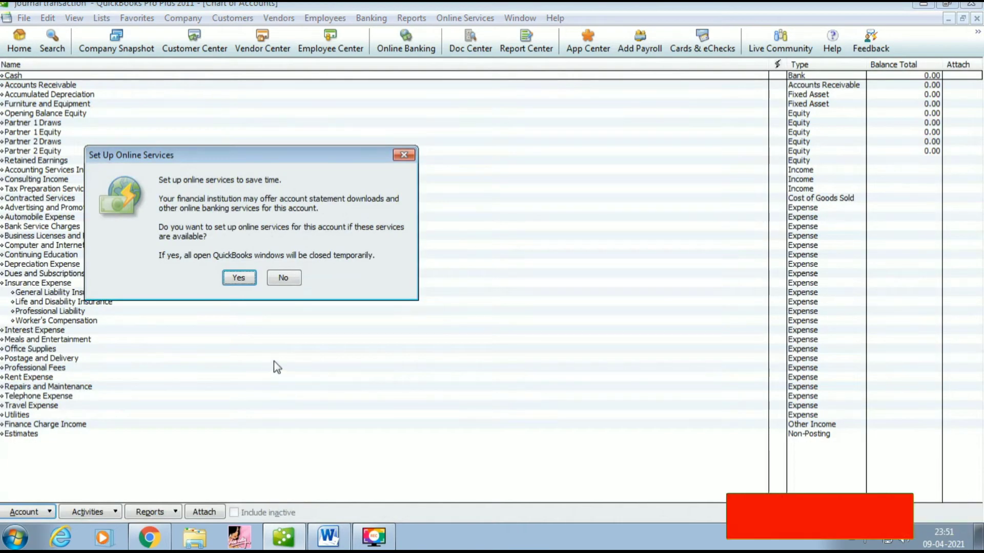
{"action": "left_click", "coordinate": [403, 159]}
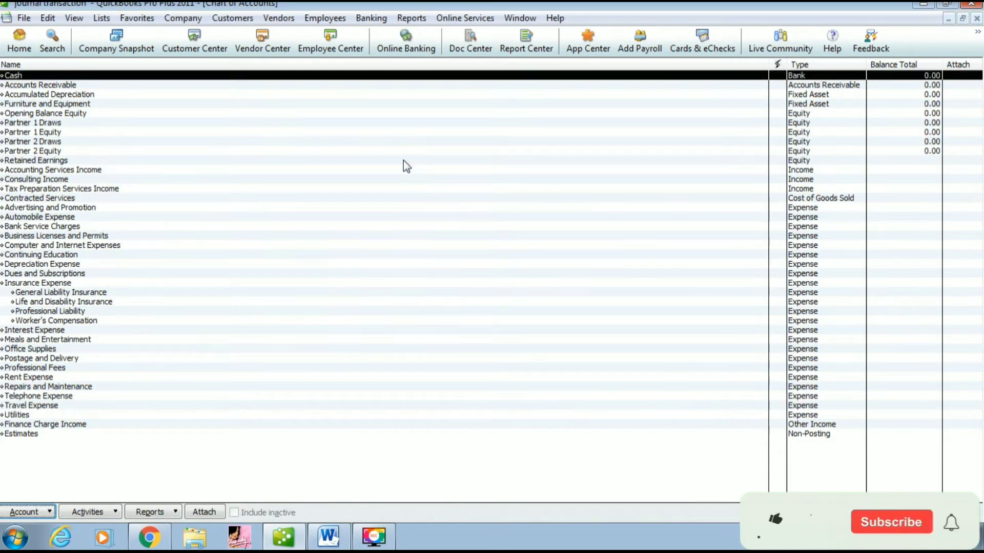
Return to the journal entry and debit the Cash account 500,000 on the first line.
{"action": "left_click", "coordinate": [976, 19]}
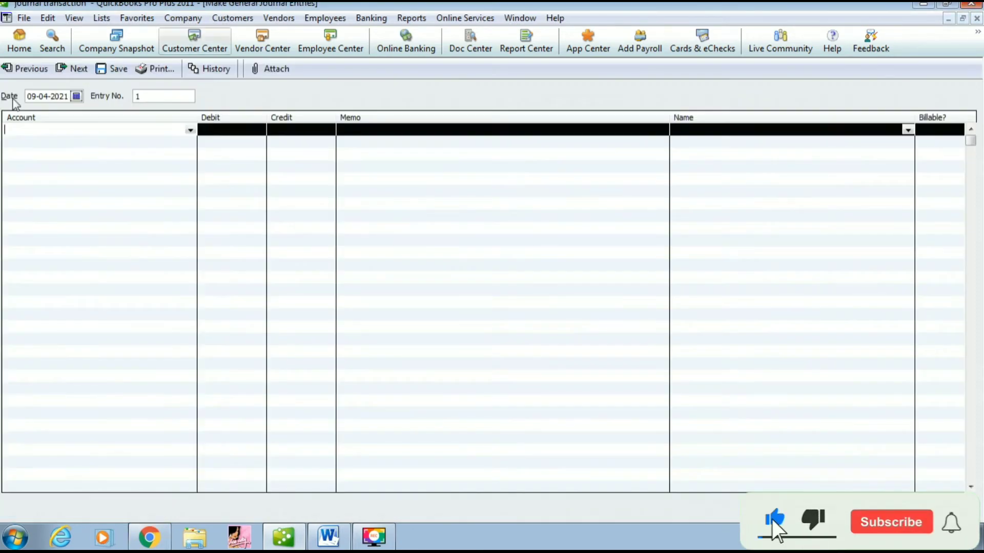
{"action": "left_click", "coordinate": [191, 131]}
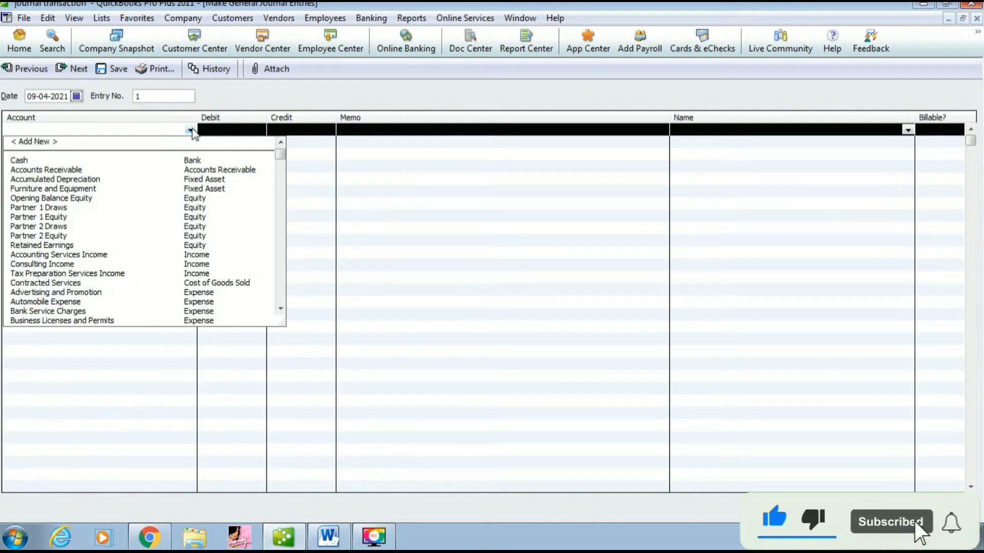
{"action": "left_click", "coordinate": [24, 162]}
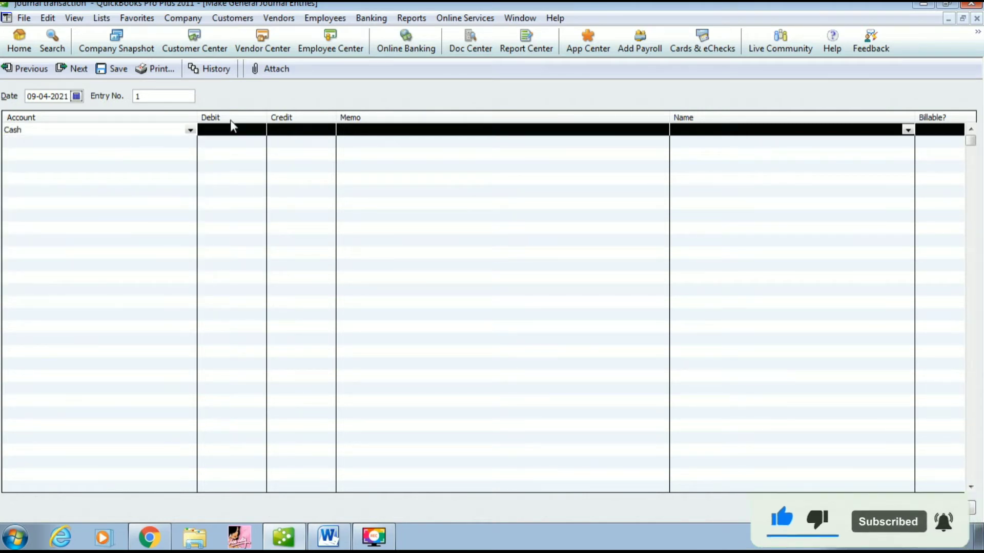
{"action": "left_click", "coordinate": [233, 135]}
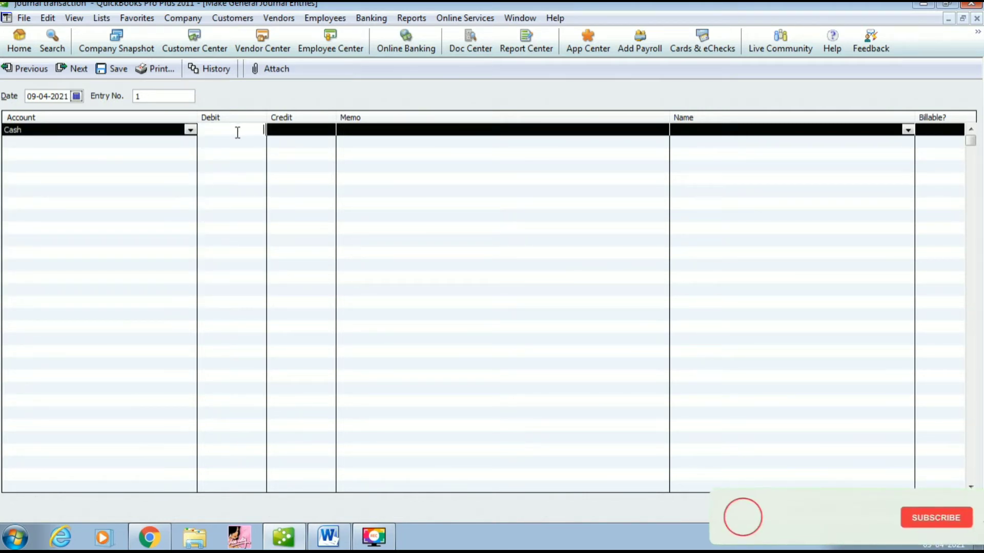
Create an Equity account named "capital" for the second line of the journal entry.
{"action": "left_click", "coordinate": [112, 140]}
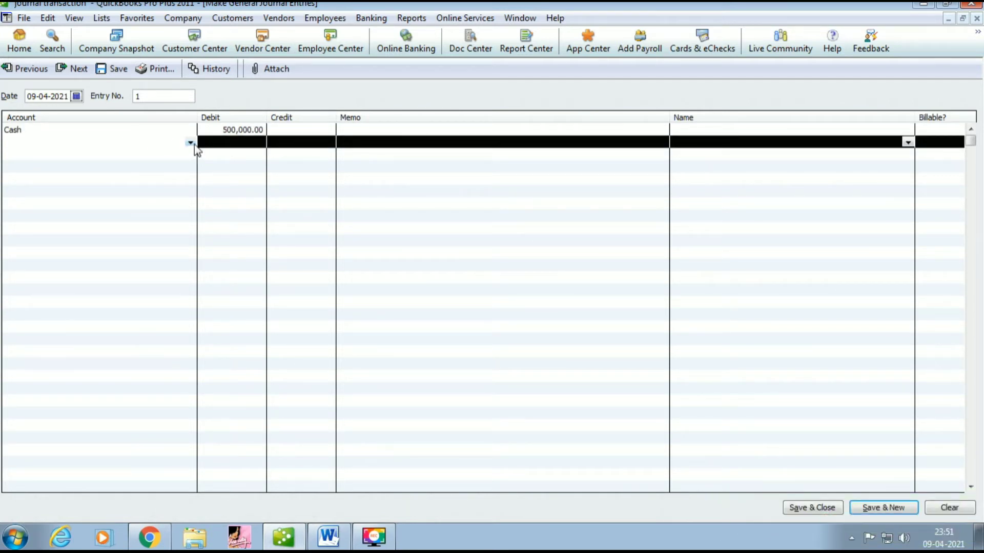
{"action": "left_click", "coordinate": [194, 145]}
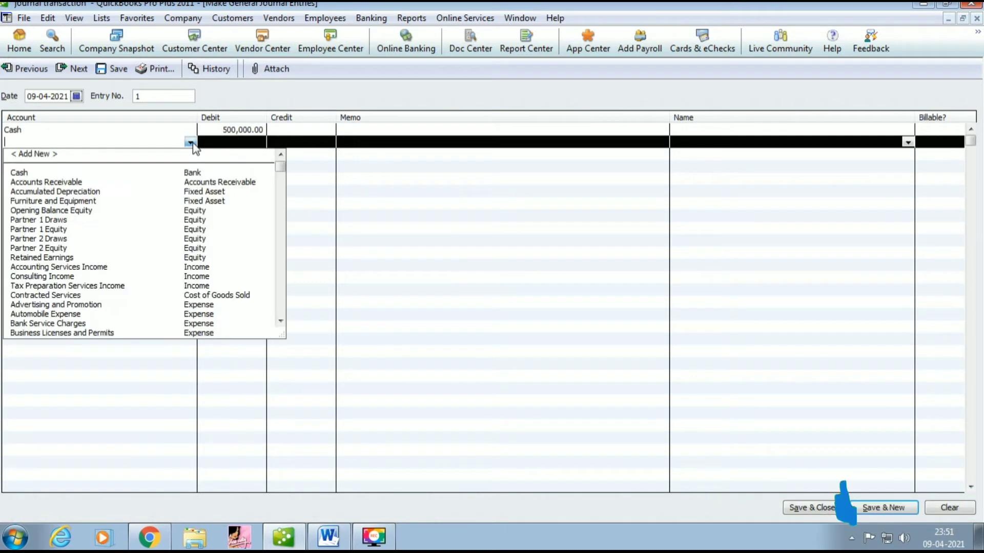
{"action": "left_click", "coordinate": [37, 159]}
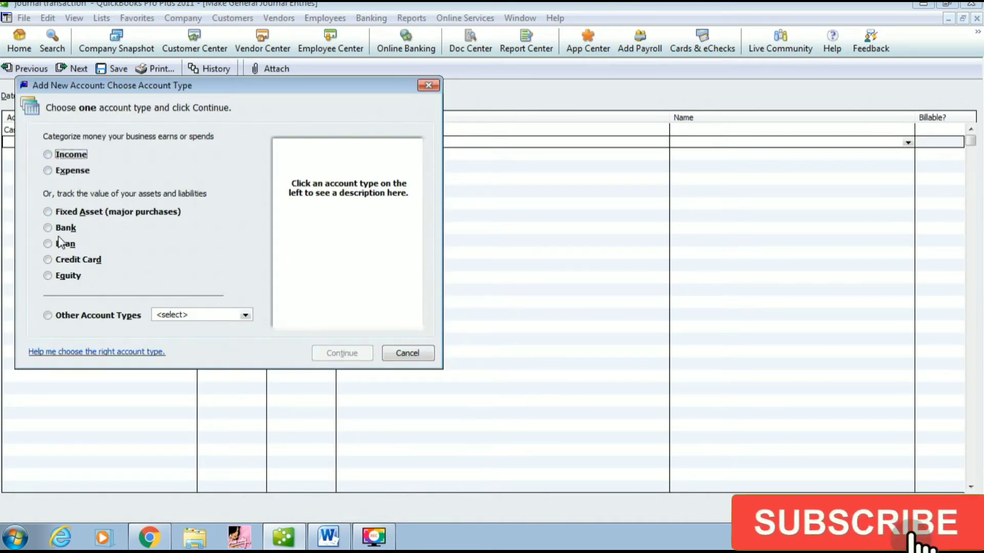
{"action": "left_click", "coordinate": [67, 278]}
{"action": "left_click", "coordinate": [340, 355]}
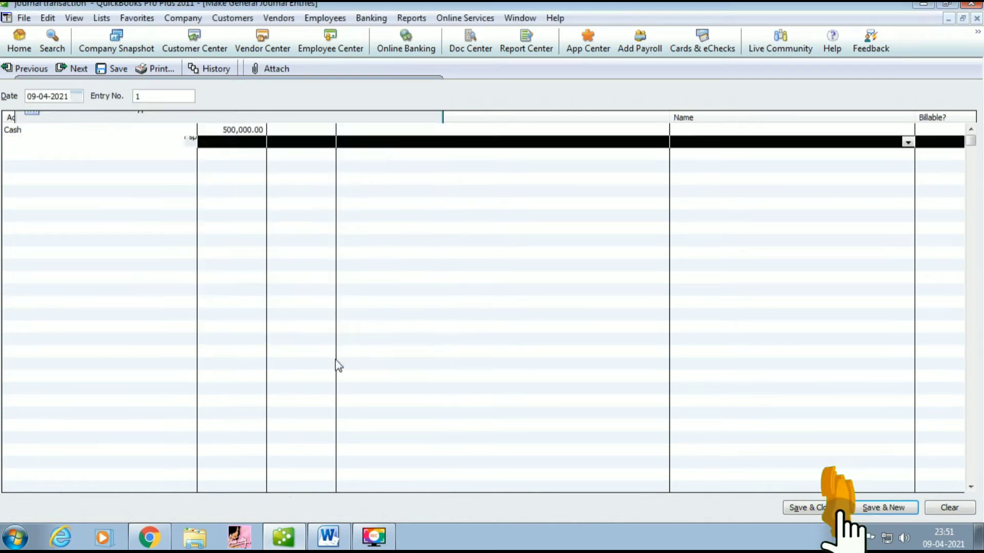
{"action": "type", "text": "capita"}
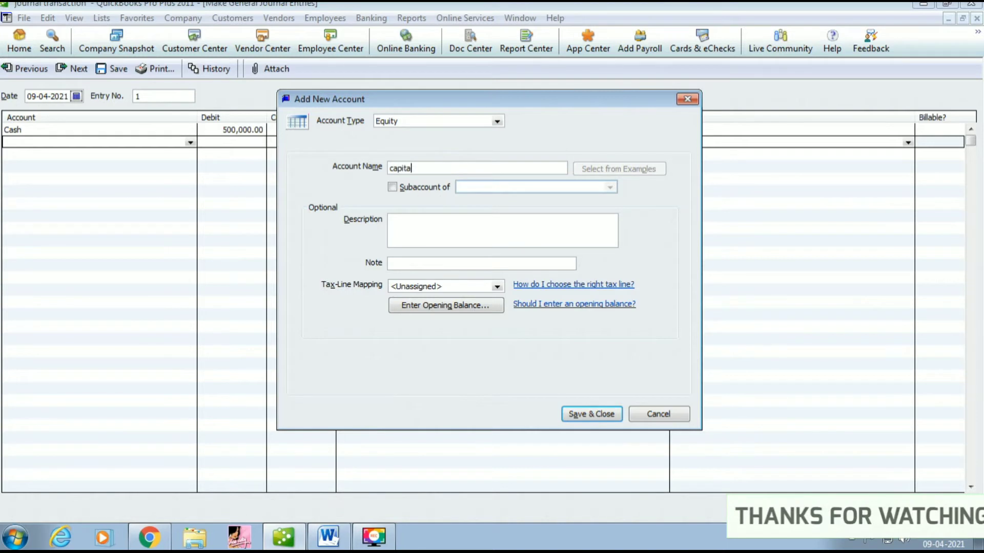
{"action": "type", "text": "l"}
{"action": "left_click", "coordinate": [595, 412]}
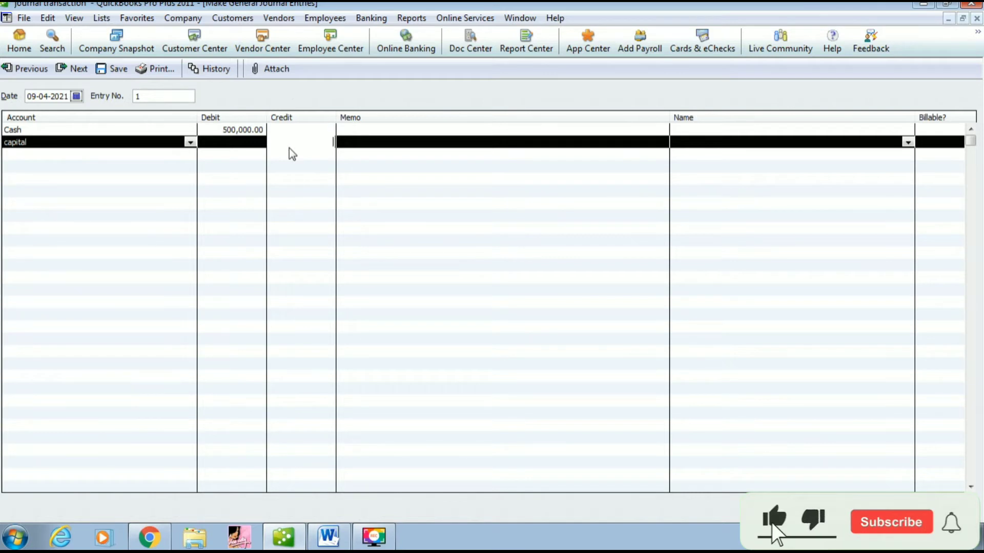
Credit the capital account 500,000 on the second line, then save the journal entry and start a new one.
{"action": "type", "text": "500000"}
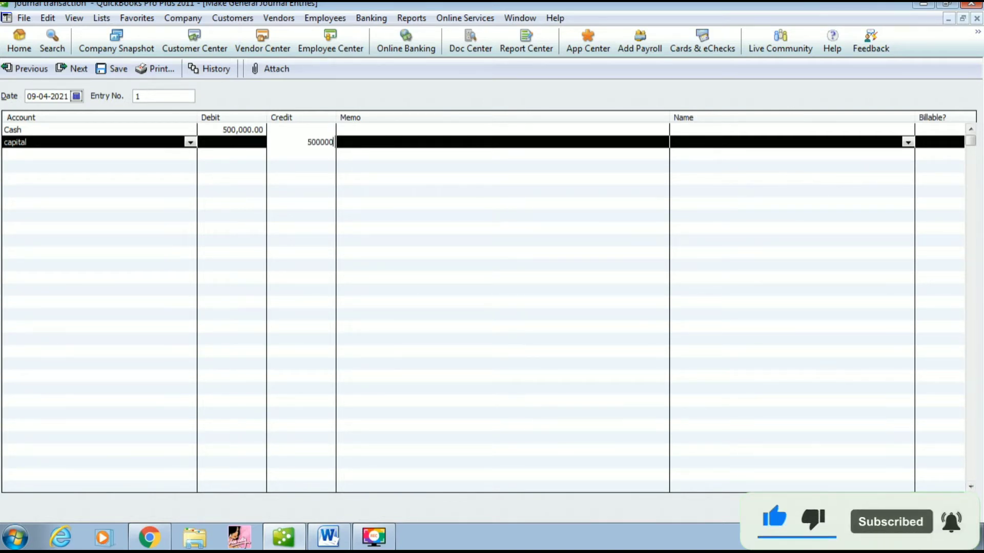
{"action": "left_click", "coordinate": [866, 509]}
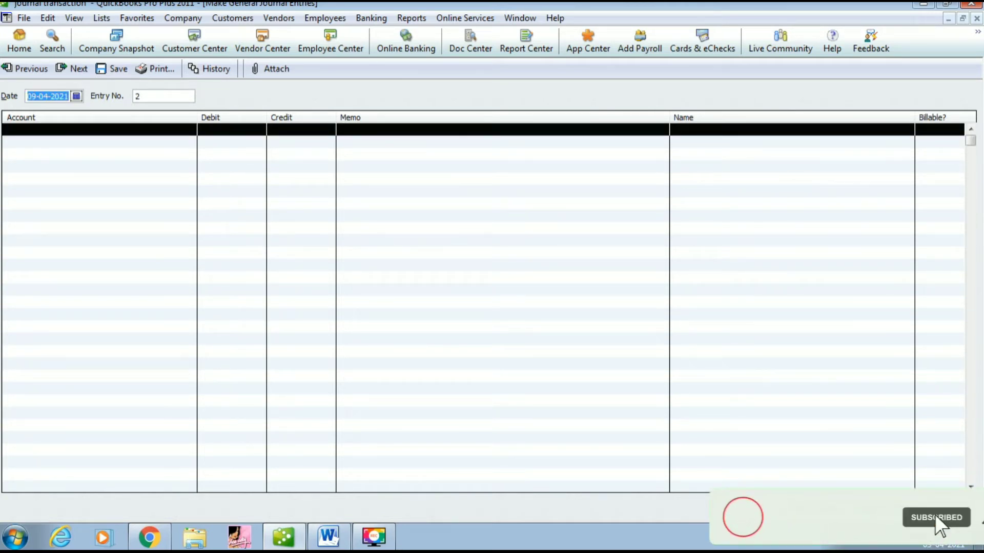
Check the cash deposit transaction in the Word document, then return to QuickBooks and date the new journal entry 02-04-2021.
{"action": "left_click", "coordinate": [331, 535]}
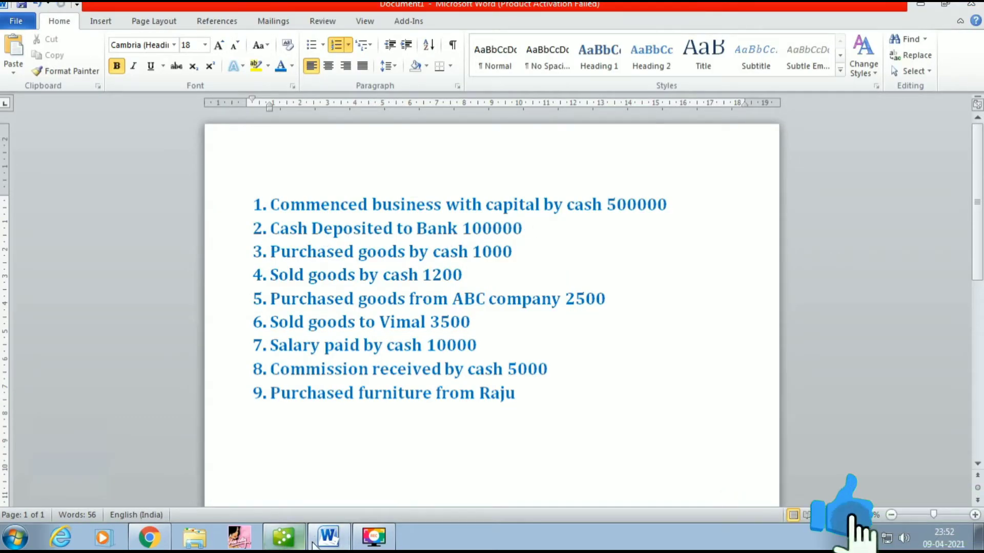
{"action": "left_click", "coordinate": [283, 536]}
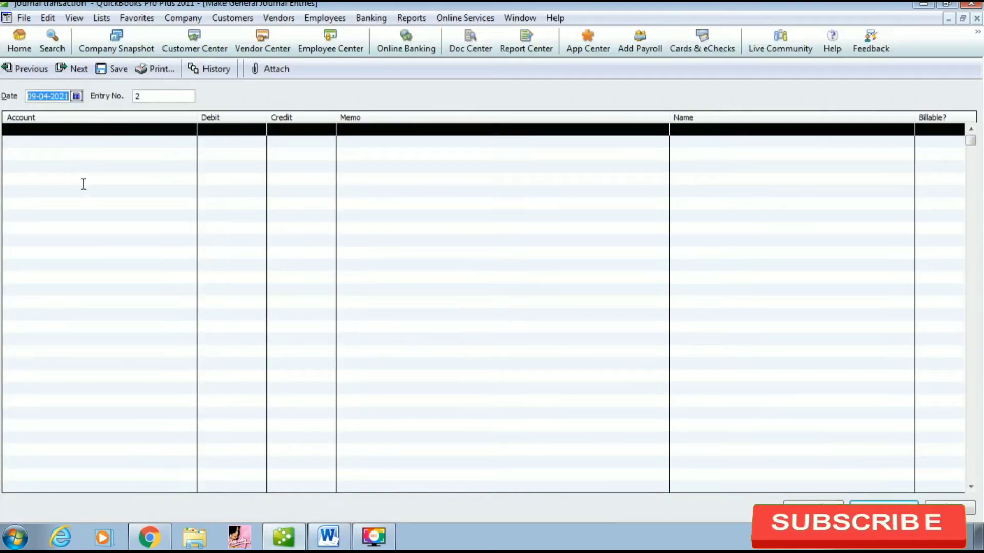
{"action": "left_click", "coordinate": [75, 96]}
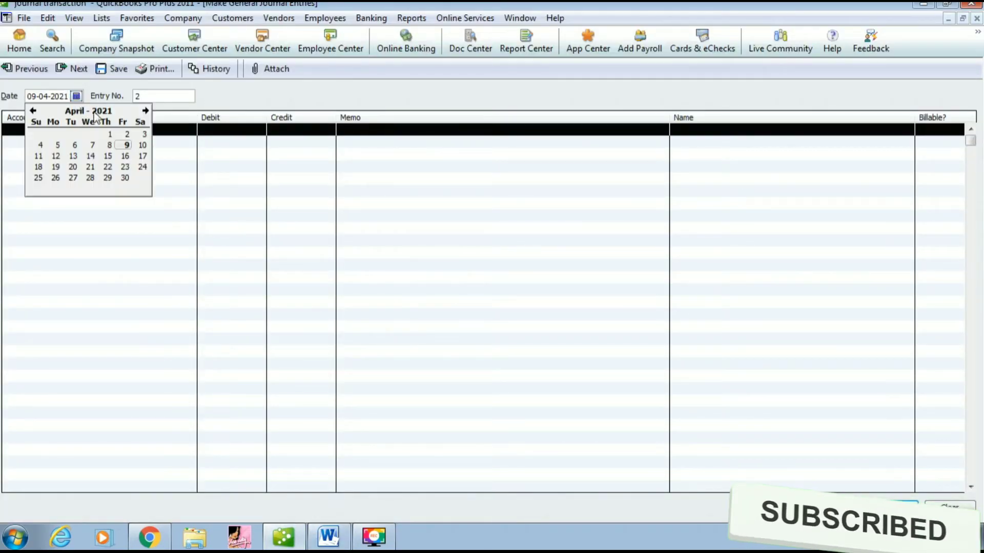
{"action": "left_click", "coordinate": [125, 135]}
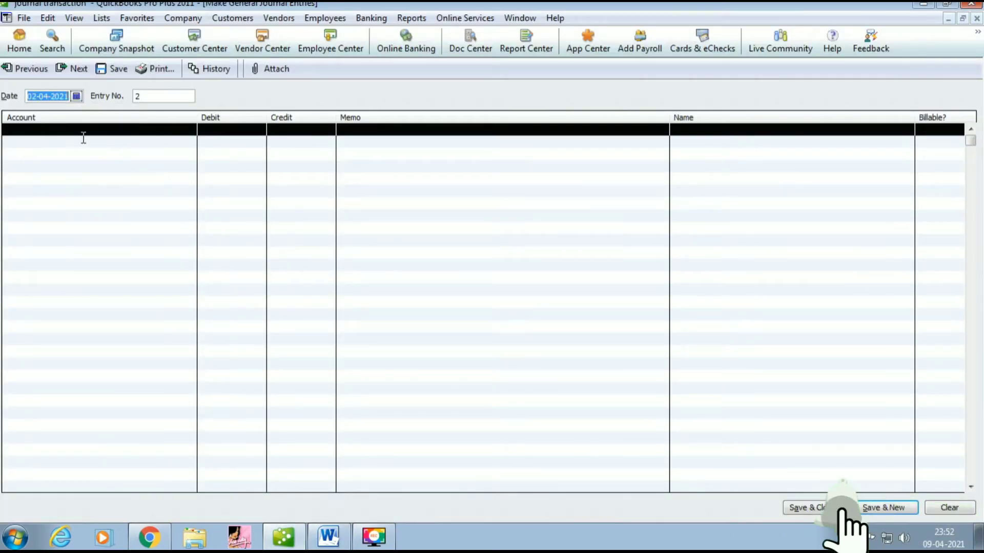
Credit the Cash account 100,000 on the first line, checking the deposit amount in the Word transaction list.
{"action": "left_click", "coordinate": [83, 138]}
{"action": "left_click", "coordinate": [131, 132]}
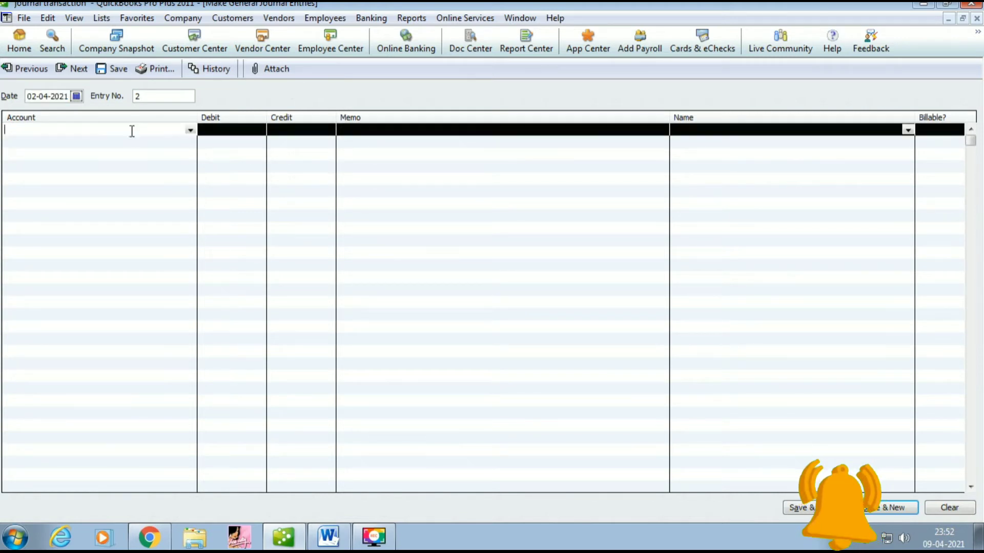
{"action": "left_click", "coordinate": [189, 131]}
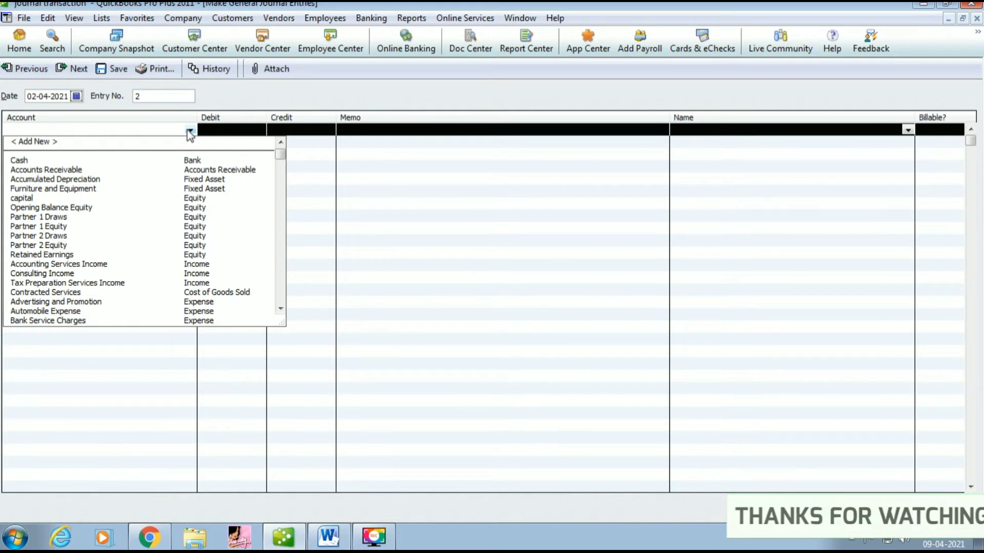
{"action": "left_click", "coordinate": [17, 163]}
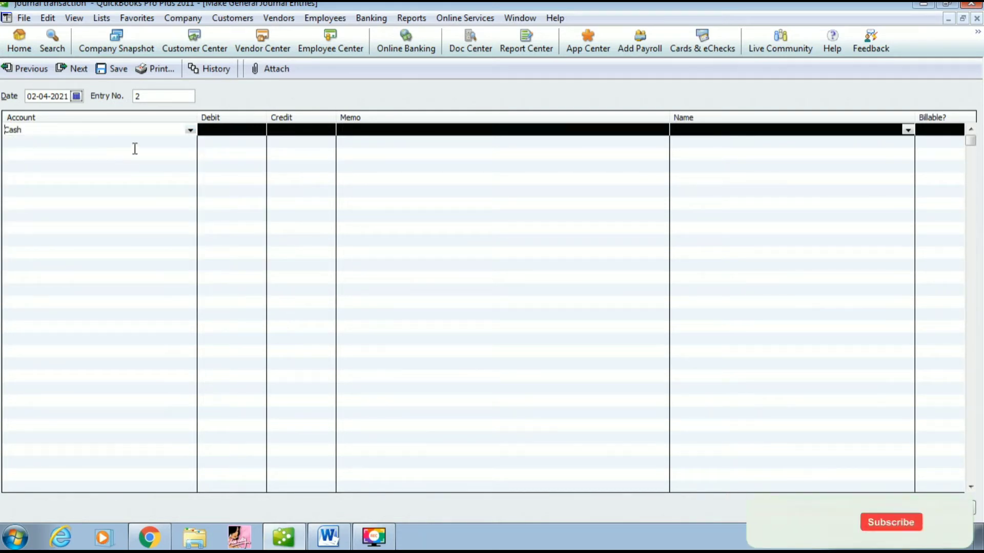
{"action": "left_click", "coordinate": [284, 132]}
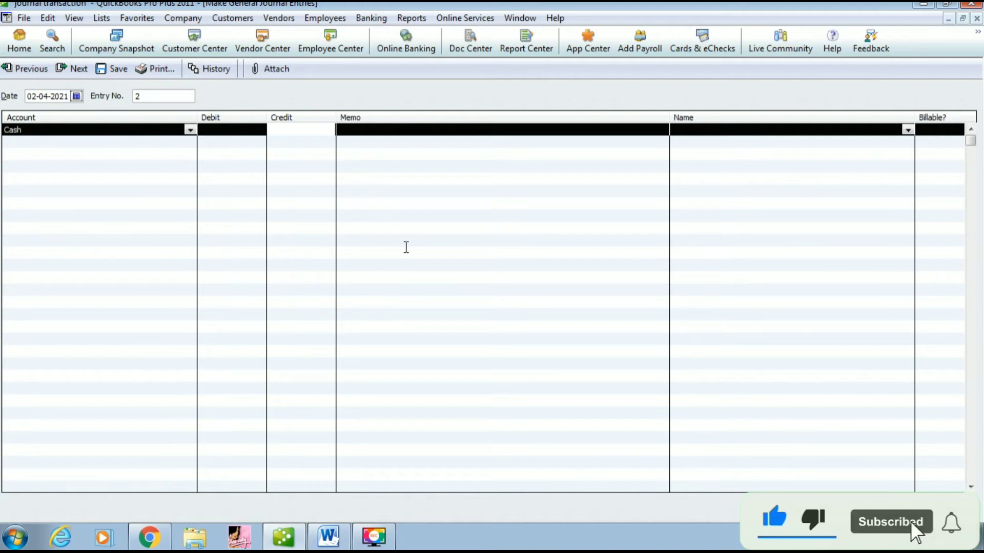
{"action": "left_click", "coordinate": [333, 528]}
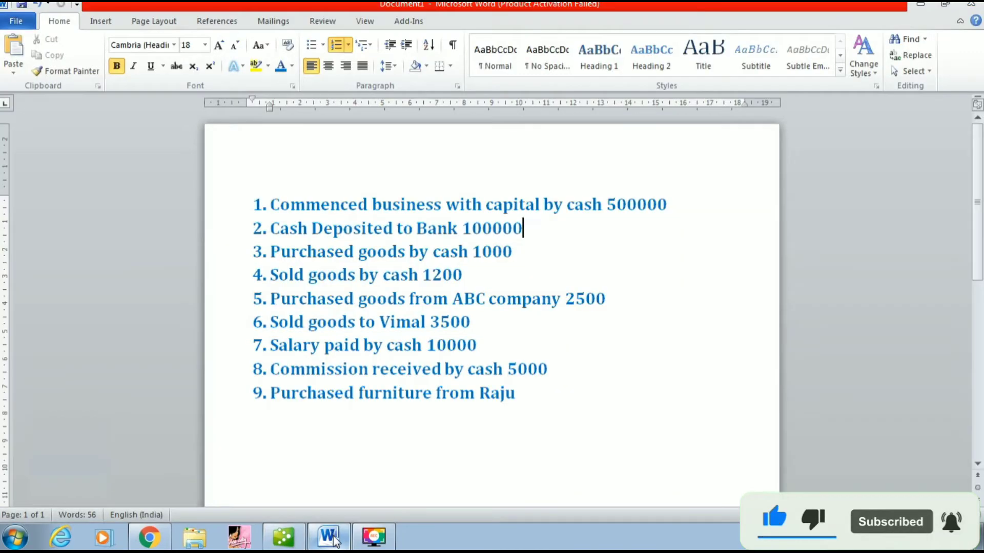
{"action": "left_click", "coordinate": [330, 537]}
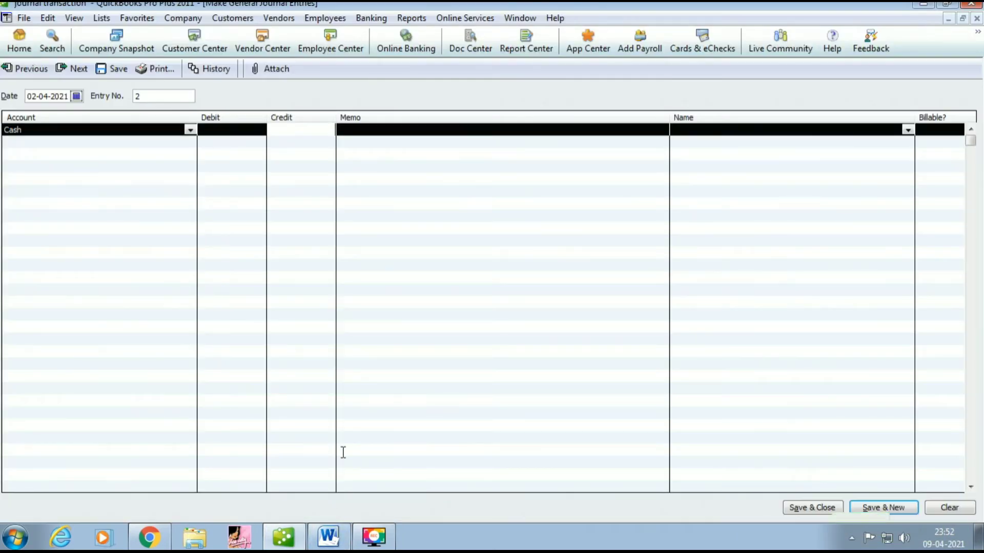
{"action": "type", "text": "100000"}
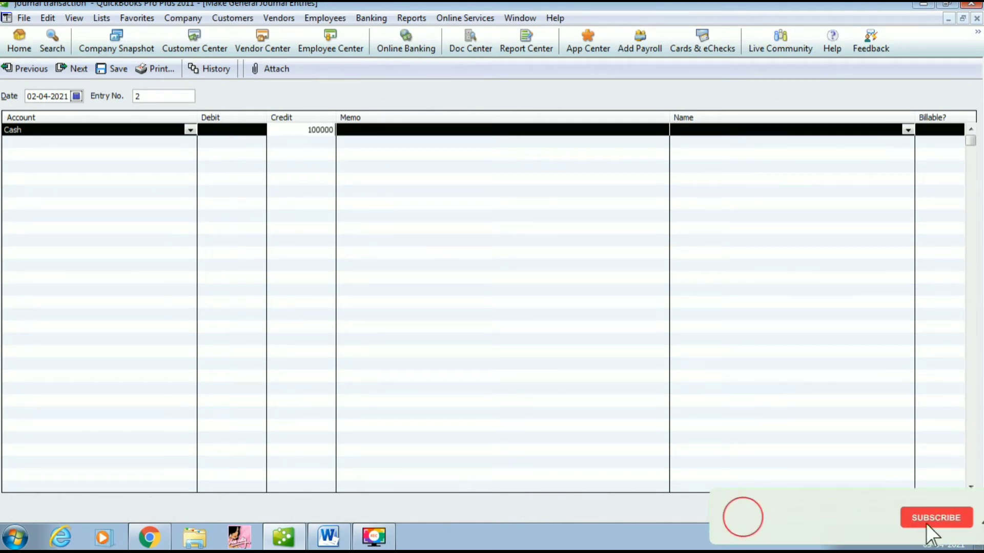
Create a Bank account named "canara bank" for the second line of the journal entry.
{"action": "left_click", "coordinate": [54, 142]}
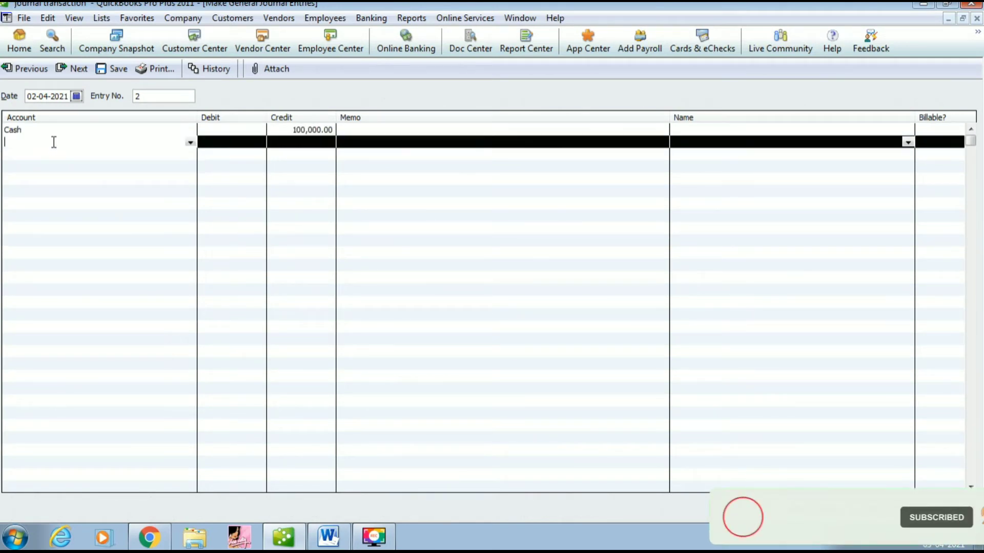
{"action": "left_click", "coordinate": [189, 143]}
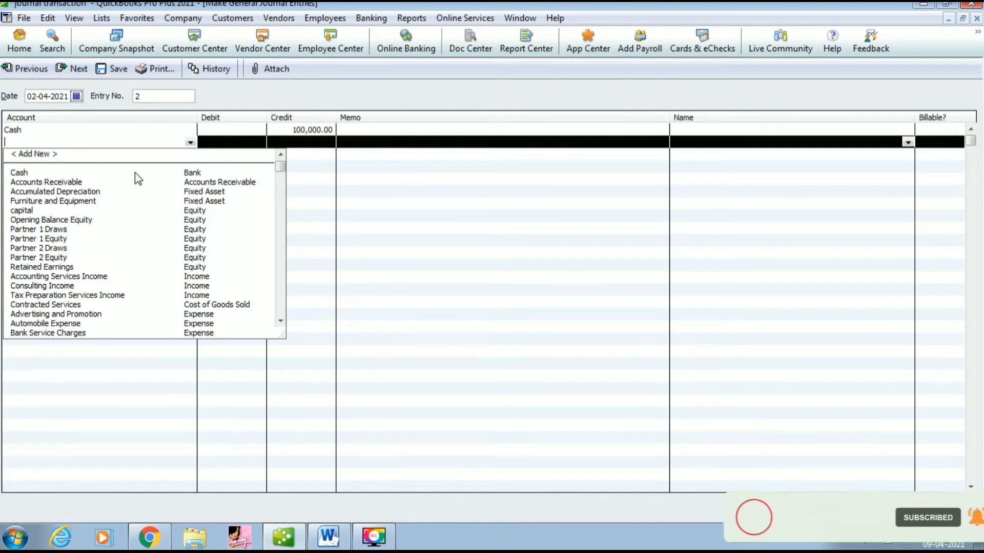
{"action": "left_click", "coordinate": [21, 155]}
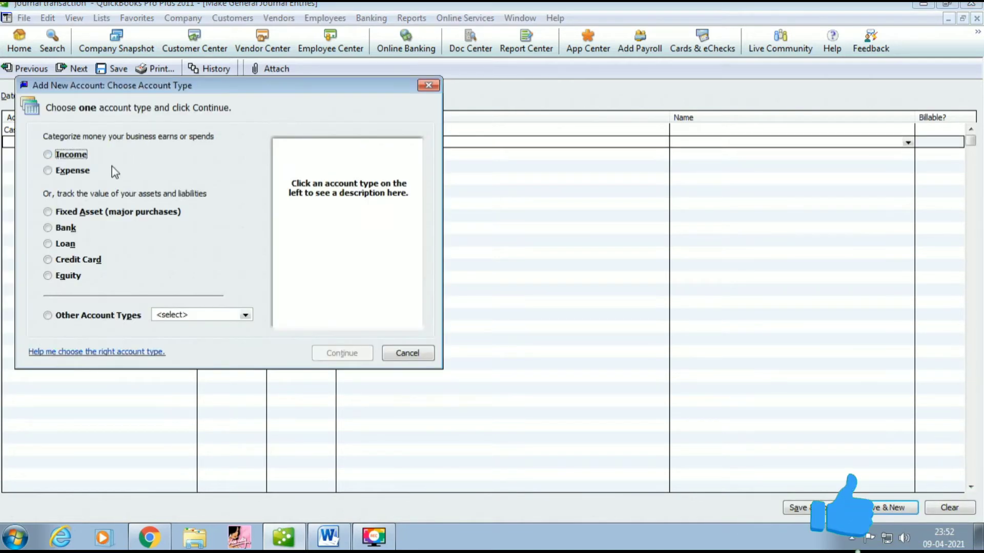
{"action": "left_click", "coordinate": [65, 230]}
{"action": "left_click", "coordinate": [341, 353]}
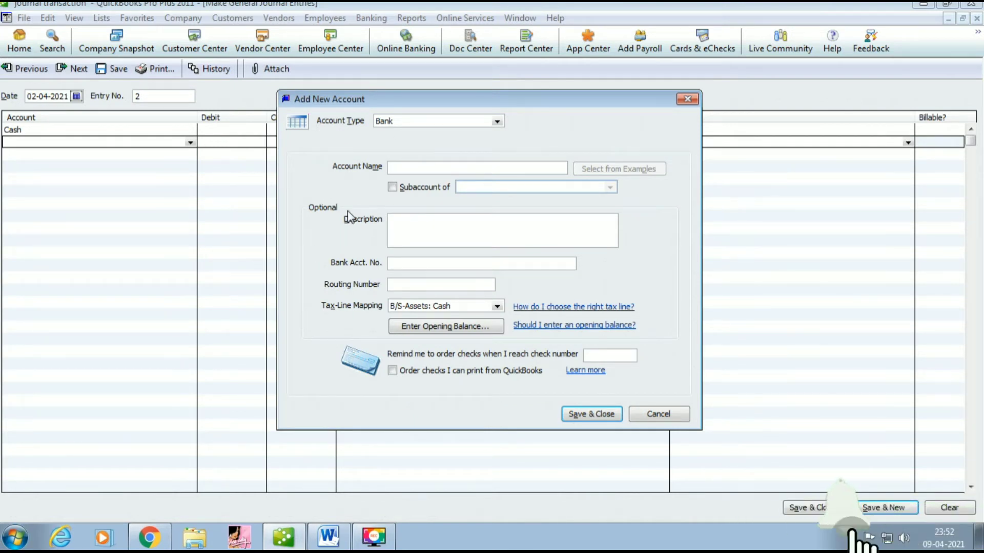
{"action": "type", "text": "can"}
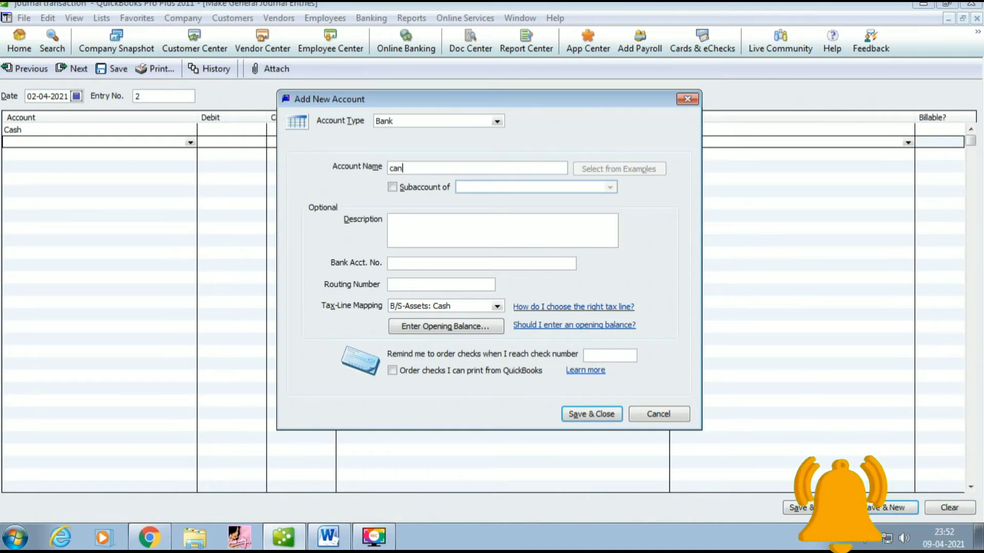
{"action": "type", "text": "ara bank"}
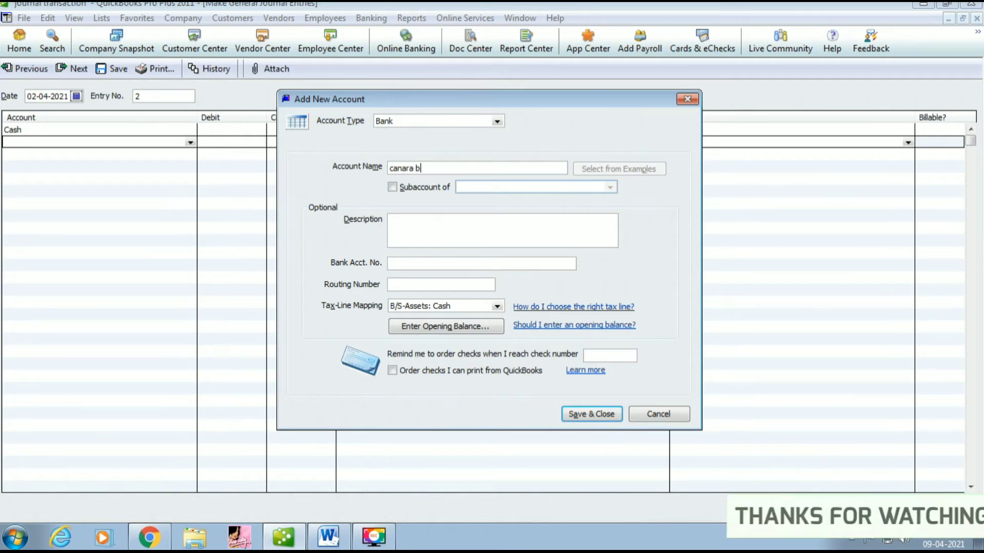
{"action": "left_click", "coordinate": [600, 421]}
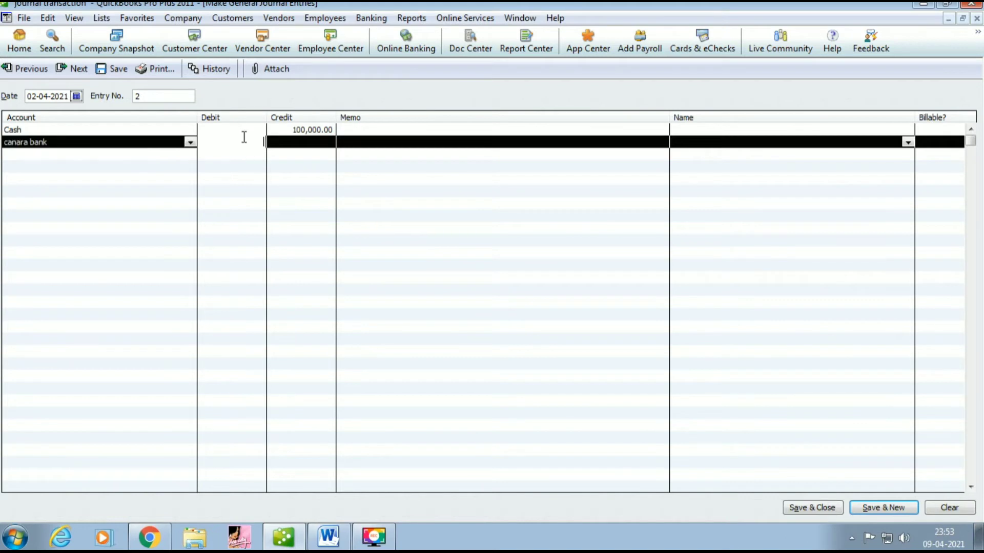
Debit canara bank 100,000 on the second line, then save the journal entry and start a new one.
{"action": "type", "text": "100"}
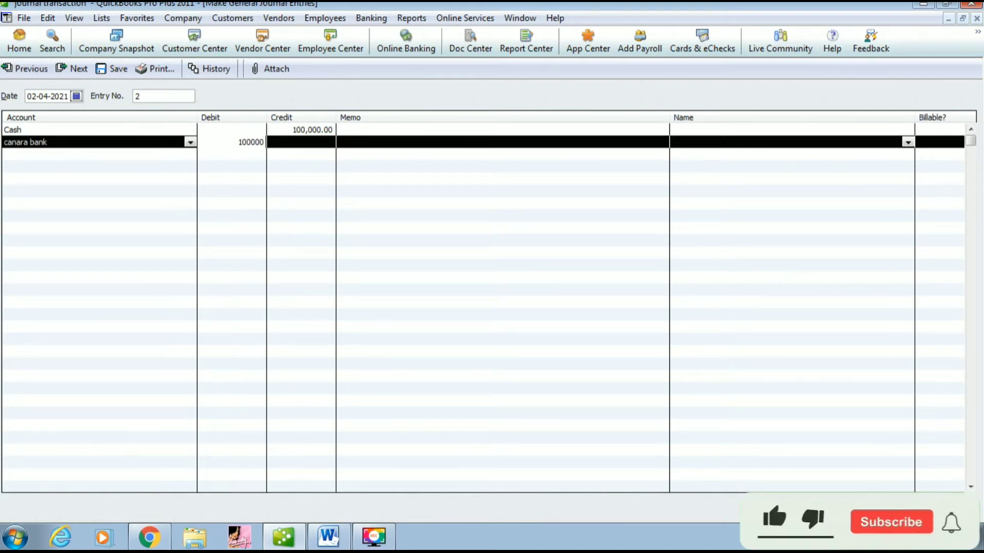
{"action": "type", "text": "000"}
{"action": "key", "text": "Return"}
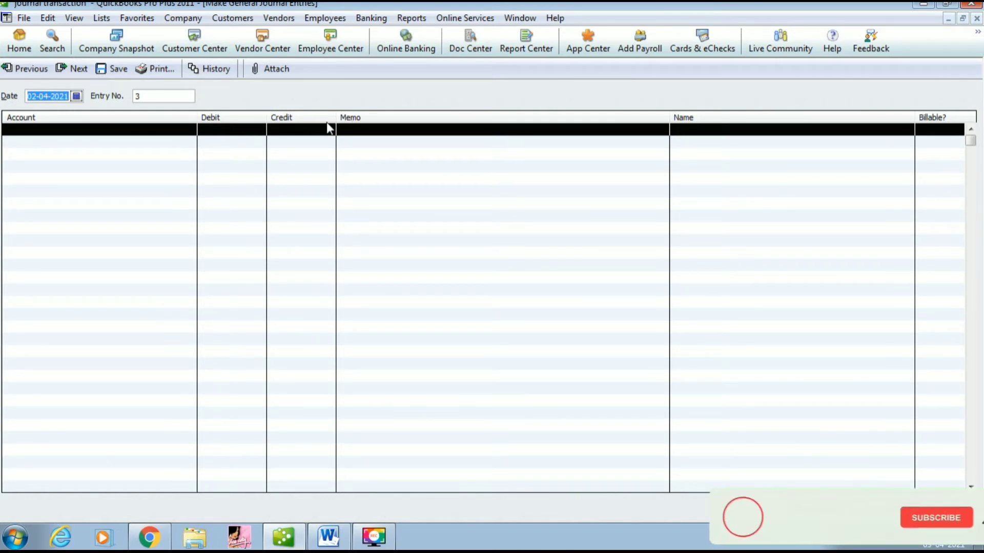
Check the third transaction in the Word list, then create a Cost of Goods Sold account named "purchase" for the new entry's first line.
{"action": "left_click", "coordinate": [339, 533]}
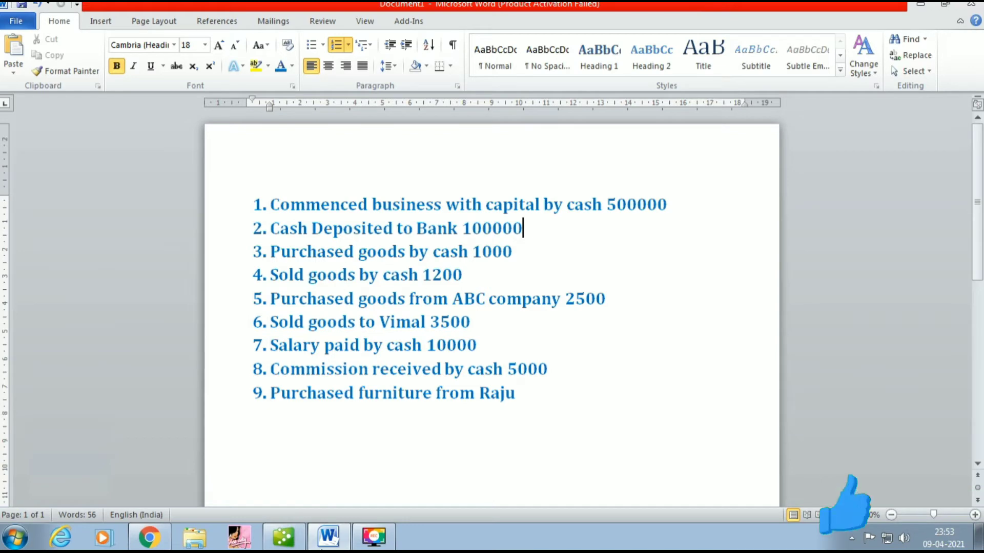
{"action": "mouse_move", "coordinate": [296, 539]}
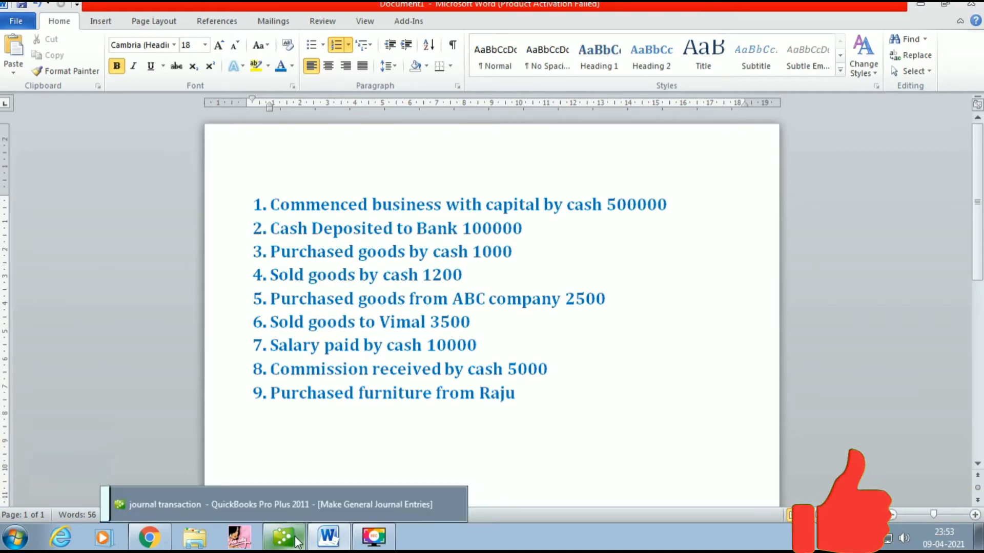
{"action": "left_click", "coordinate": [296, 539]}
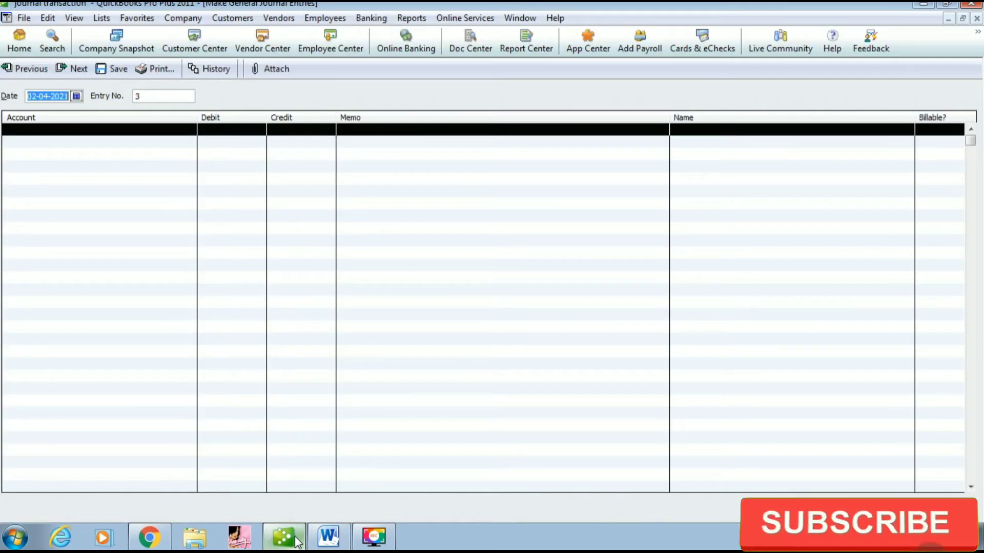
{"action": "left_click", "coordinate": [118, 130]}
{"action": "left_click", "coordinate": [190, 132]}
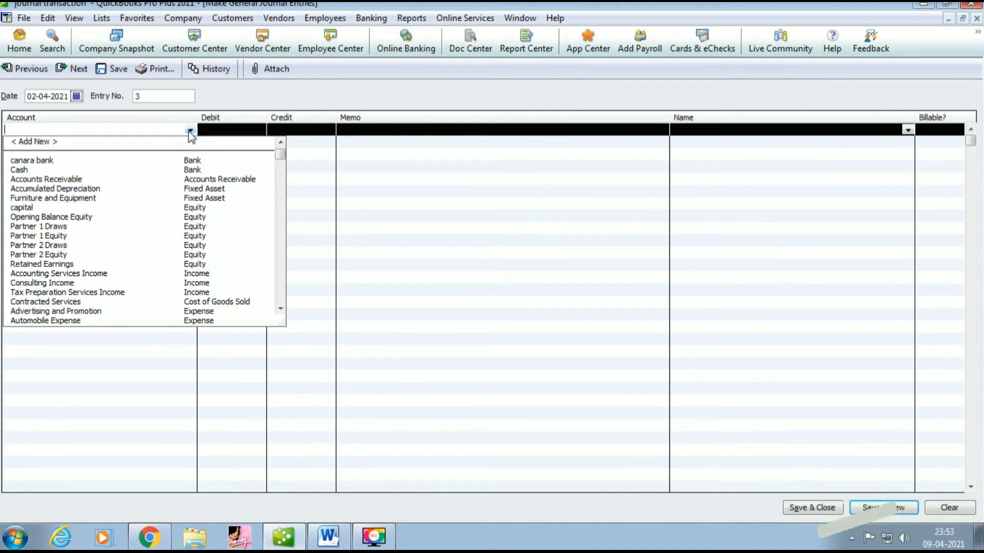
{"action": "left_click", "coordinate": [35, 141]}
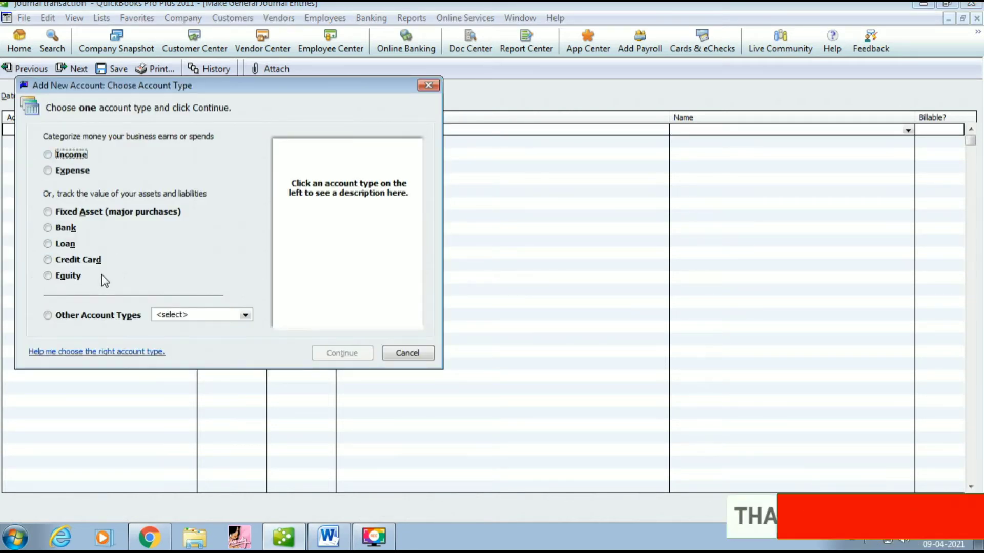
{"action": "left_click", "coordinate": [246, 316]}
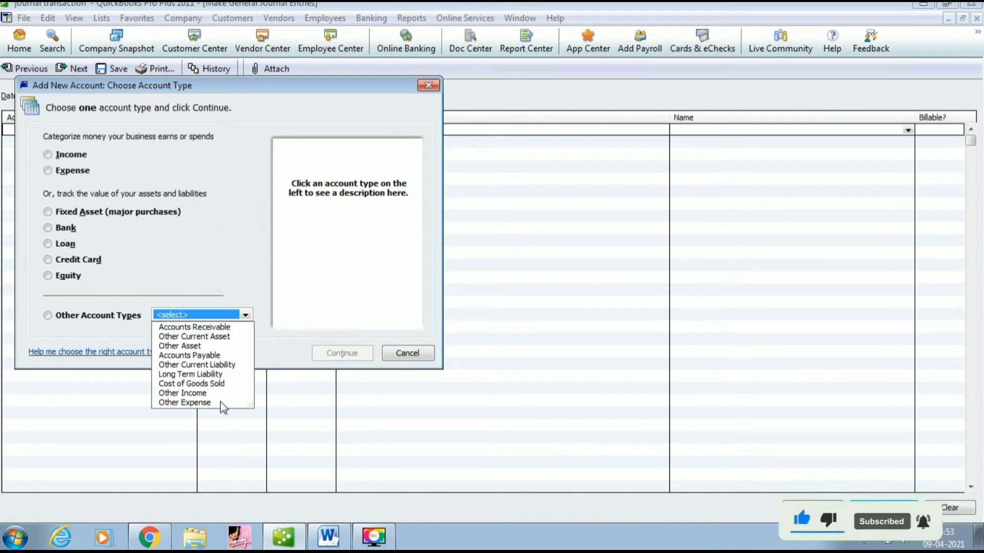
{"action": "left_click", "coordinate": [194, 383]}
{"action": "left_click", "coordinate": [326, 354]}
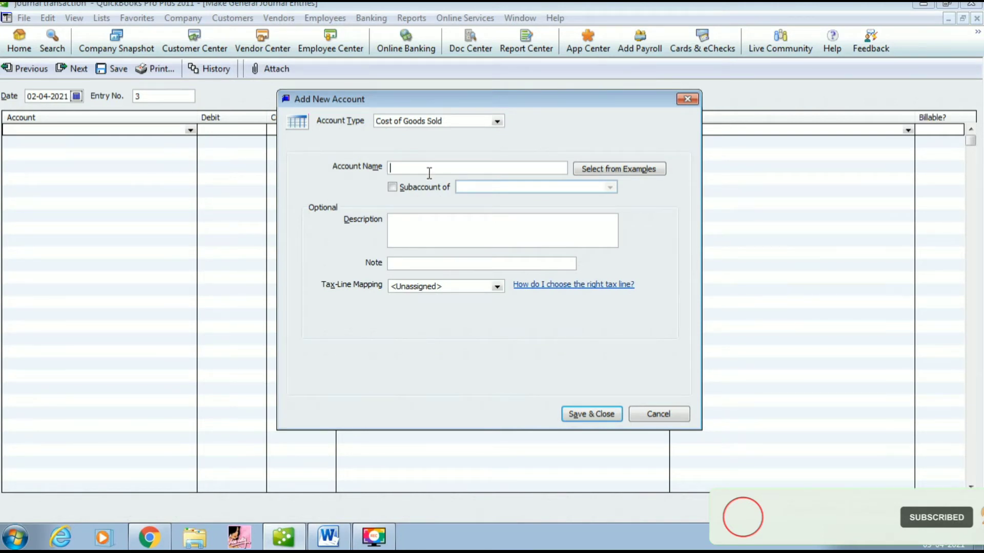
{"action": "type", "text": "purchase"}
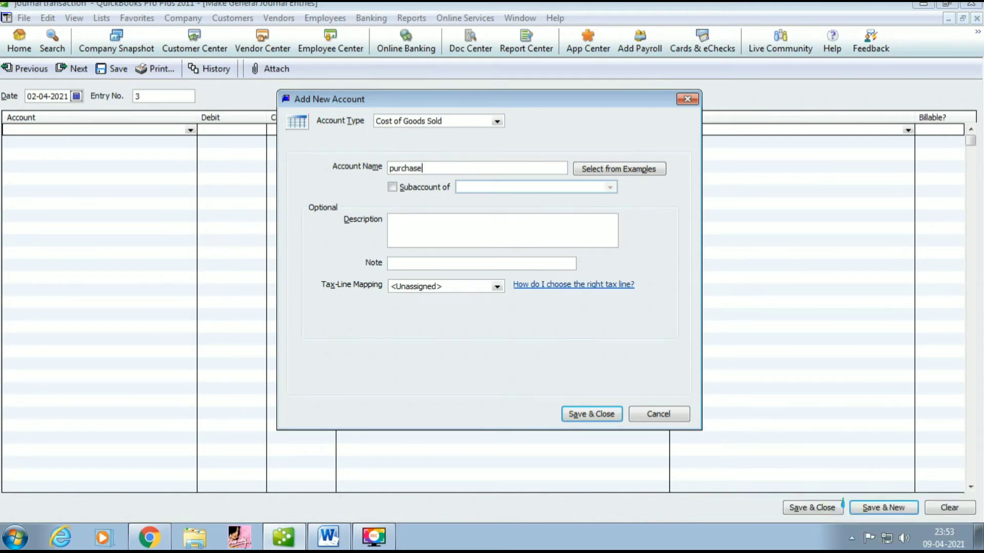
{"action": "type", "text": "d"}
{"action": "left_click", "coordinate": [593, 409]}
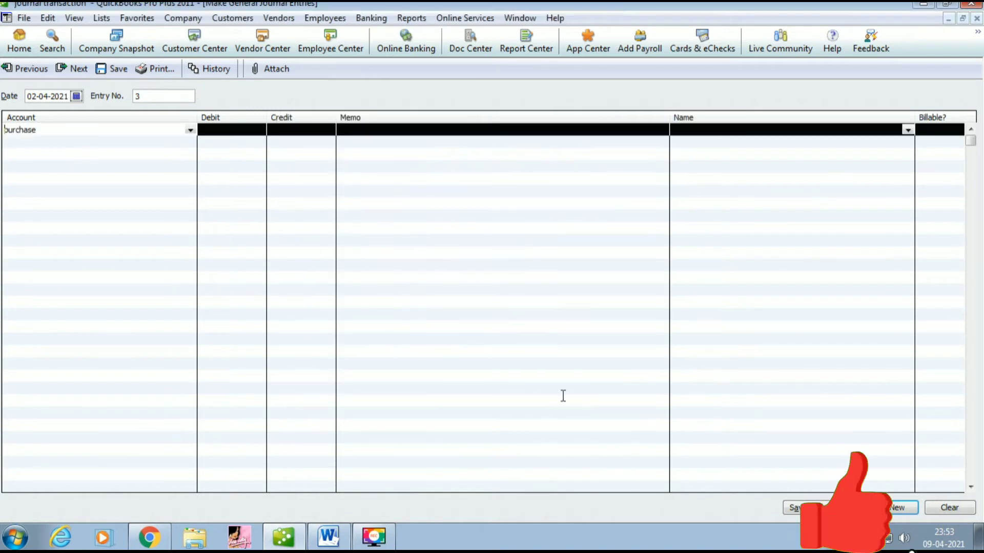
Debit the purchase account 1,000 on the first line, checking the amount in the Word transaction list.
{"action": "left_click", "coordinate": [235, 132]}
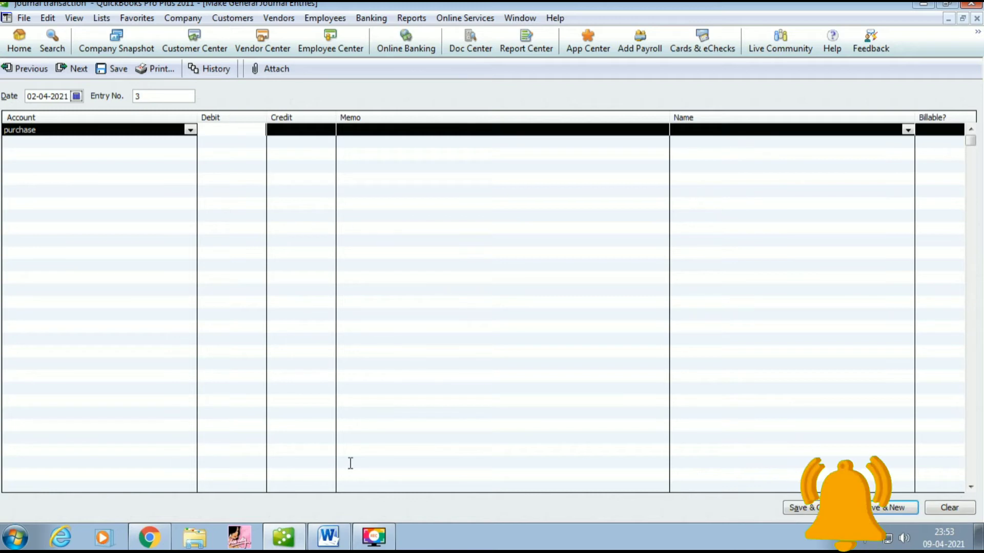
{"action": "left_click", "coordinate": [328, 536]}
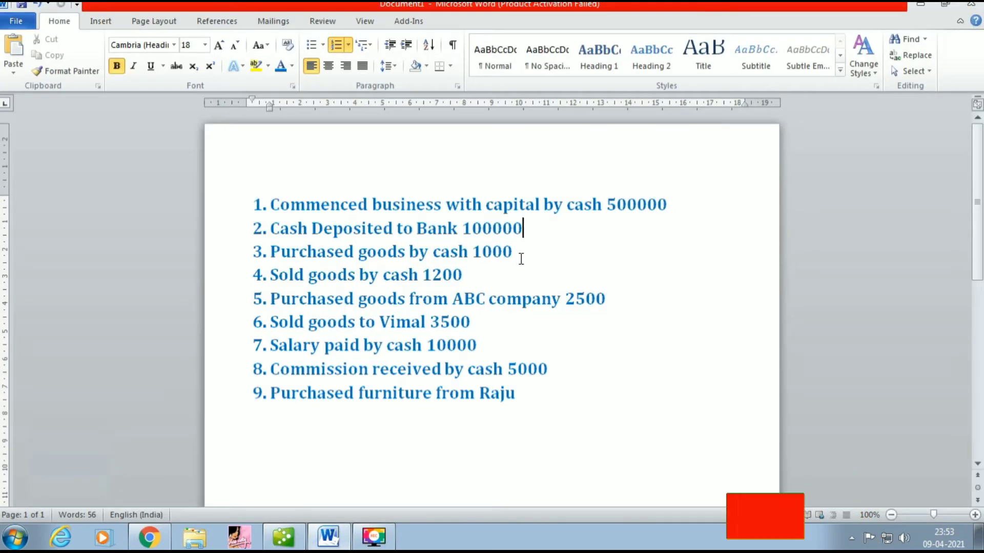
{"action": "left_click", "coordinate": [296, 543]}
{"action": "type", "text": "10000"}
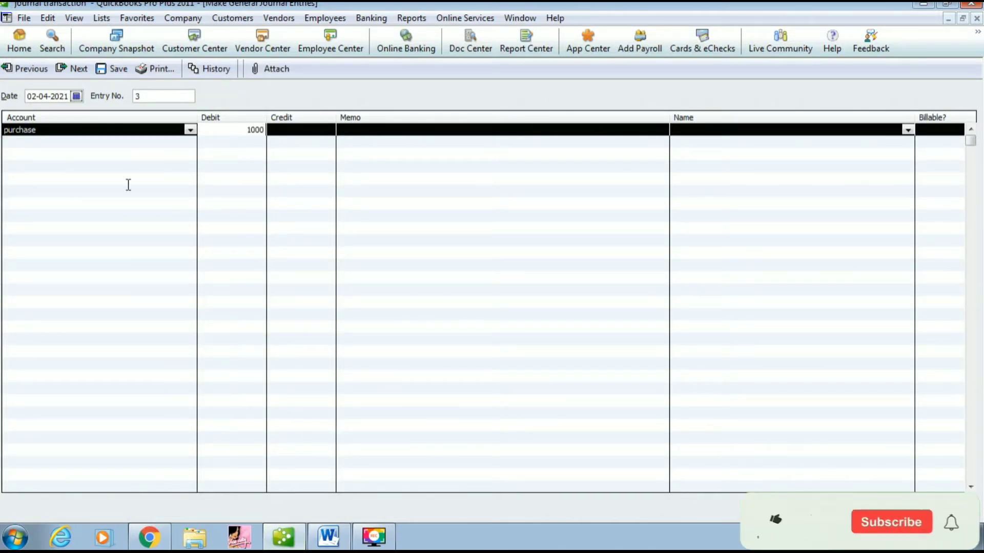
Credit Cash 1,000 on the second line, then save the journal entry and start a new one.
{"action": "left_click", "coordinate": [133, 142]}
{"action": "left_click", "coordinate": [191, 144]}
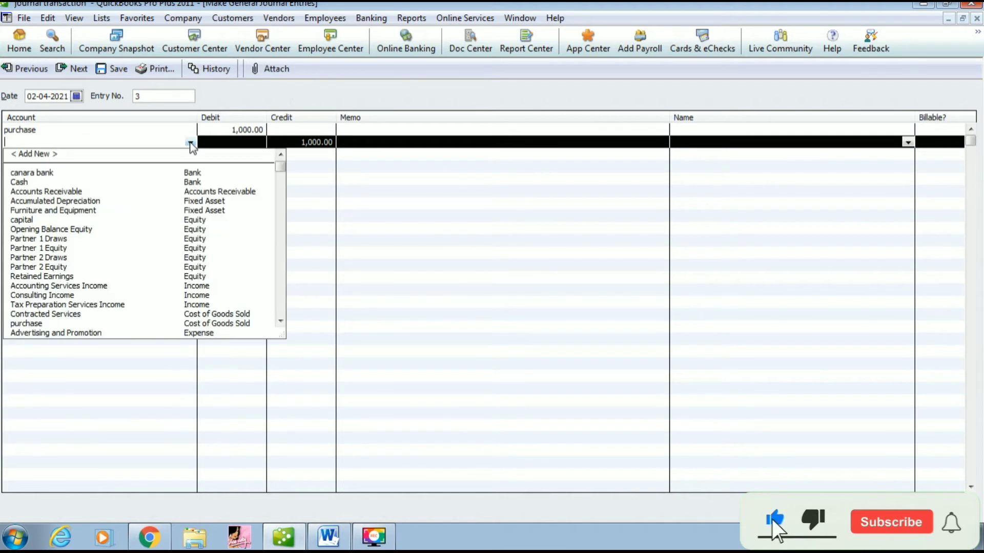
{"action": "left_click", "coordinate": [26, 182]}
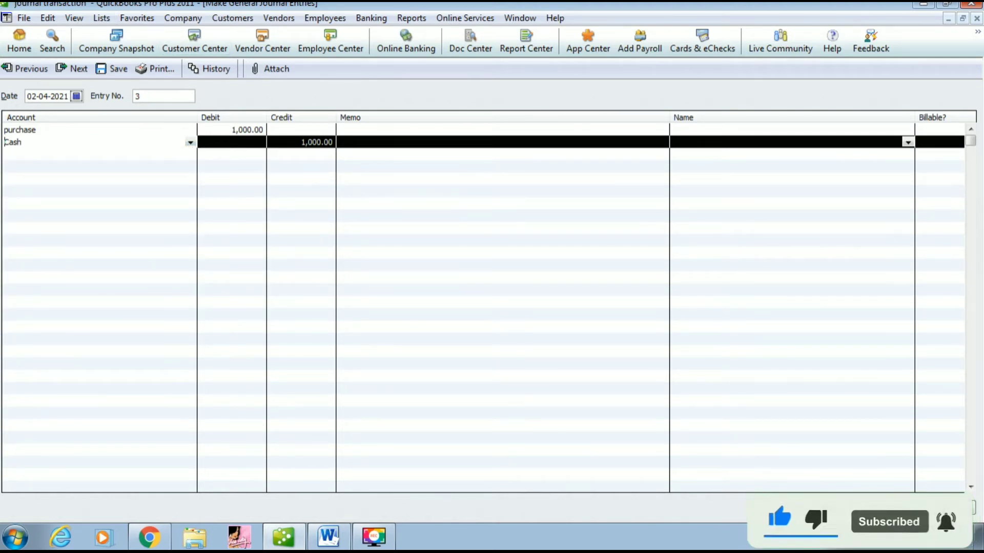
{"action": "key", "text": "alt+s"}
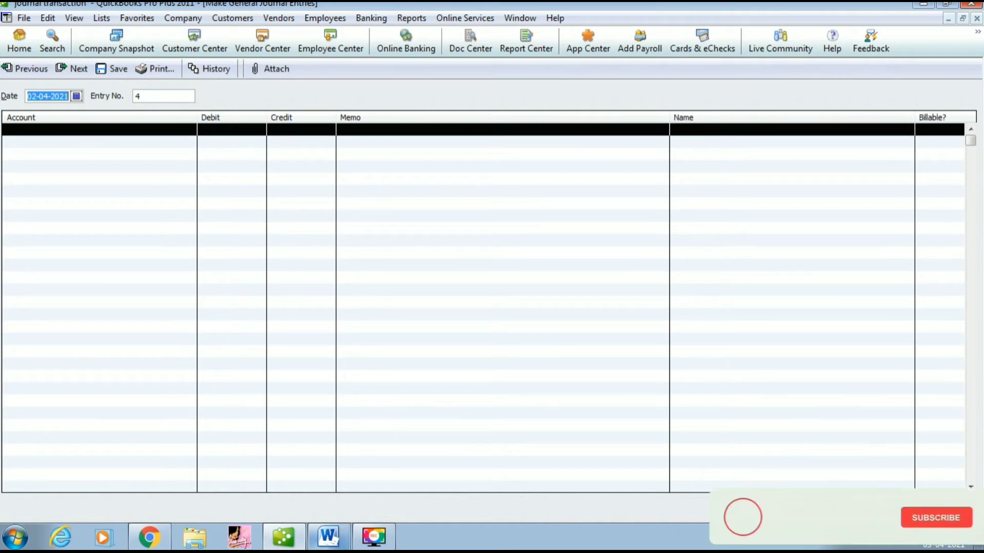
Check the fourth transaction in the Word list, then debit Cash 1,200 on the new entry's first line.
{"action": "left_click", "coordinate": [341, 545]}
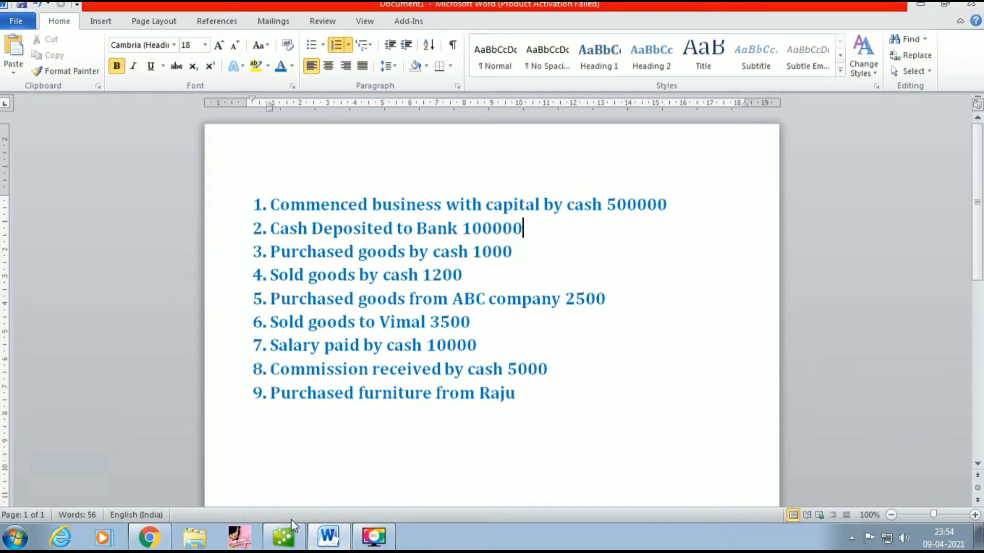
{"action": "left_click", "coordinate": [267, 538]}
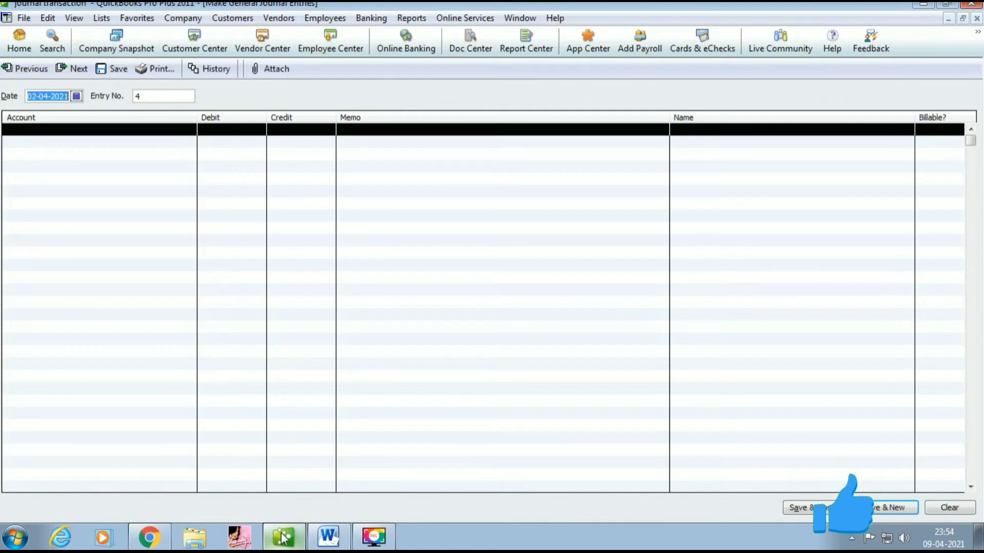
{"action": "left_click", "coordinate": [114, 133]}
{"action": "left_click", "coordinate": [189, 130]}
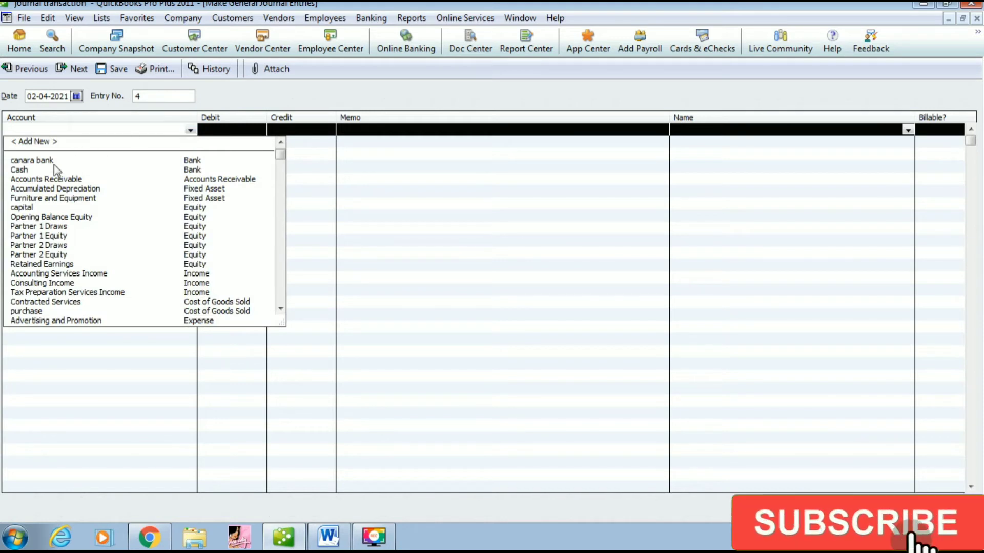
{"action": "left_click", "coordinate": [30, 172]}
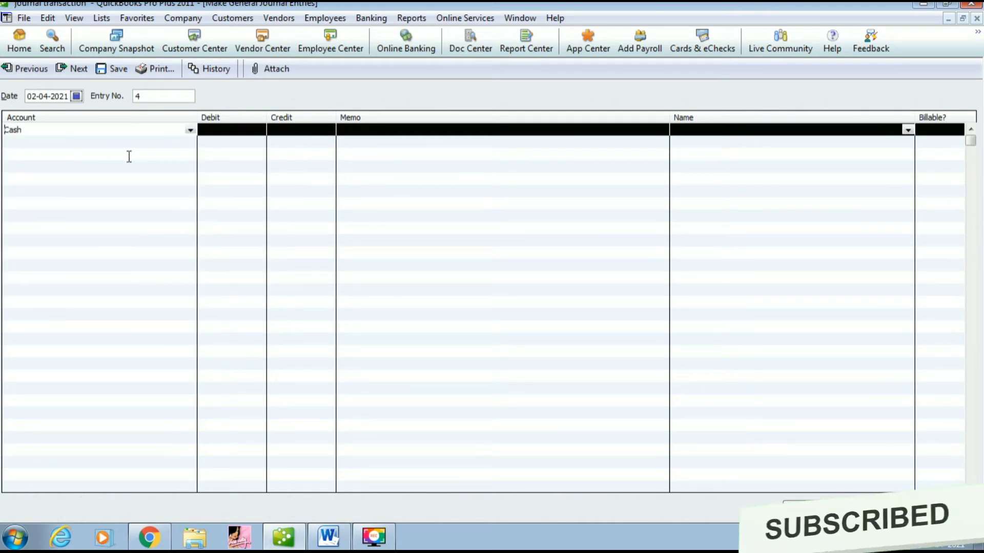
{"action": "left_click", "coordinate": [246, 132]}
{"action": "type", "text": "1200"}
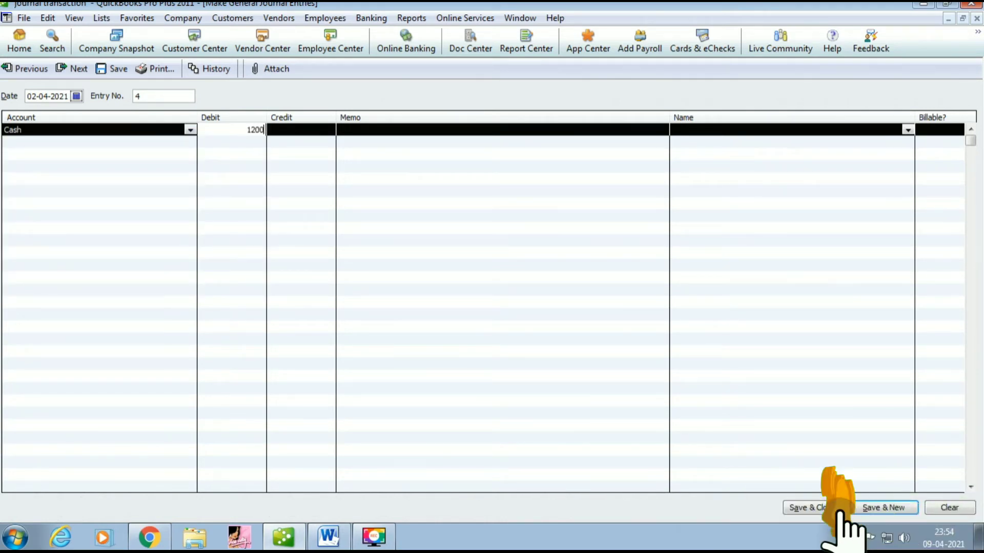
Create an Income account named "sales" for the 1,200 credit on the second line, then save the journal entry and start a new one.
{"action": "left_click", "coordinate": [154, 143]}
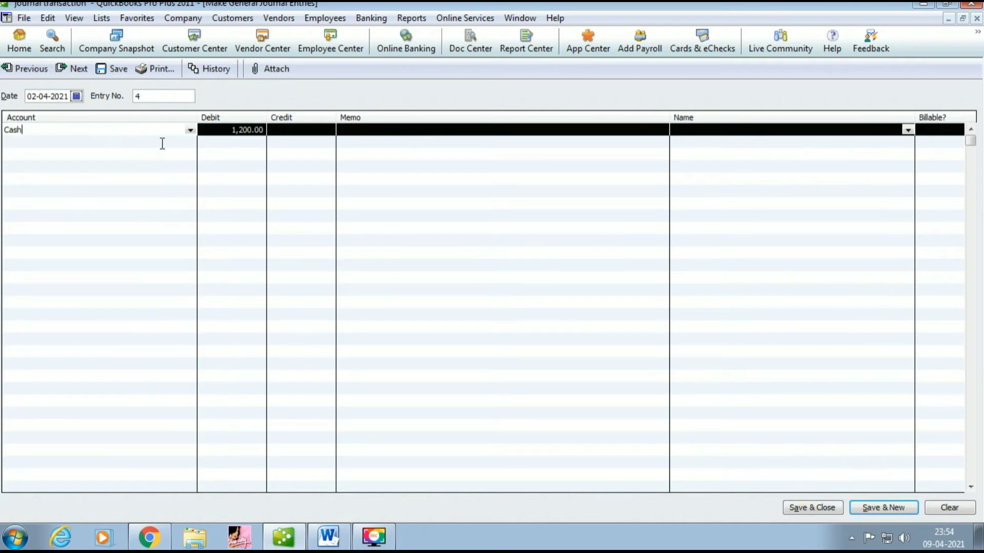
{"action": "left_click", "coordinate": [190, 144]}
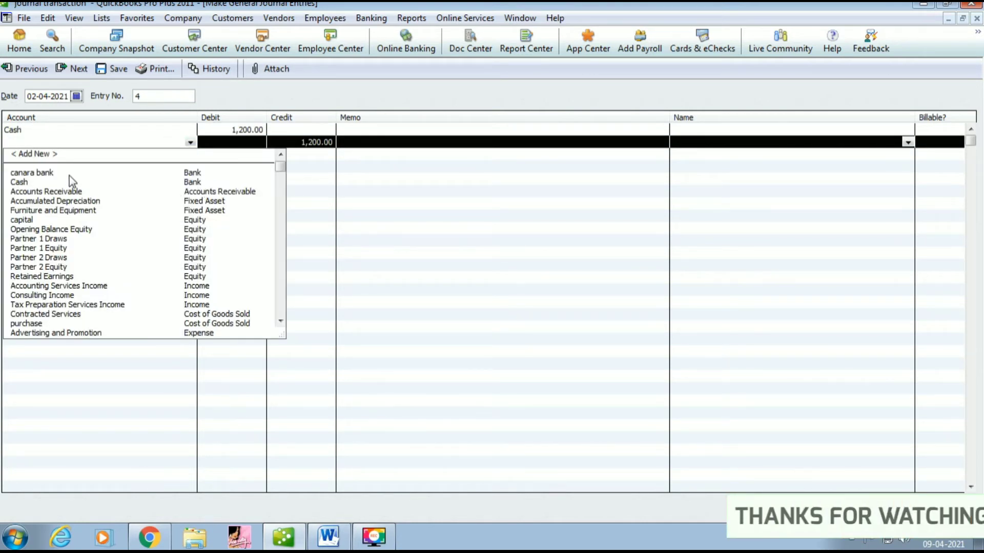
{"action": "left_click", "coordinate": [37, 154]}
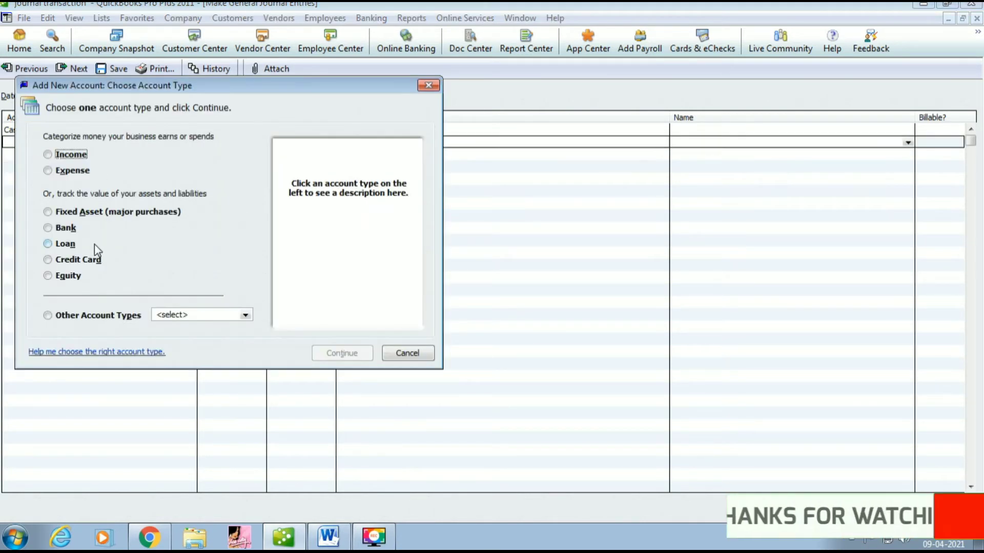
{"action": "left_click", "coordinate": [71, 154]}
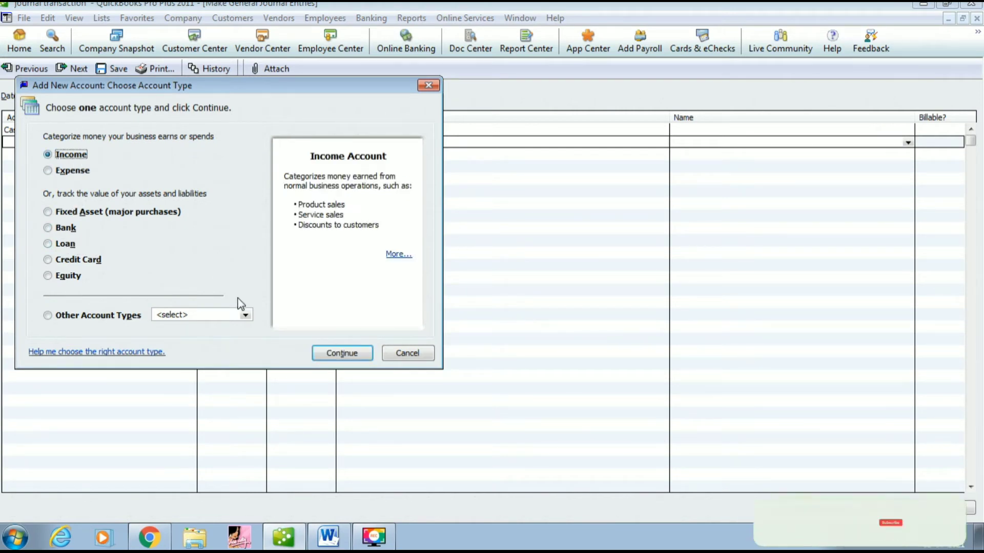
{"action": "left_click", "coordinate": [339, 353]}
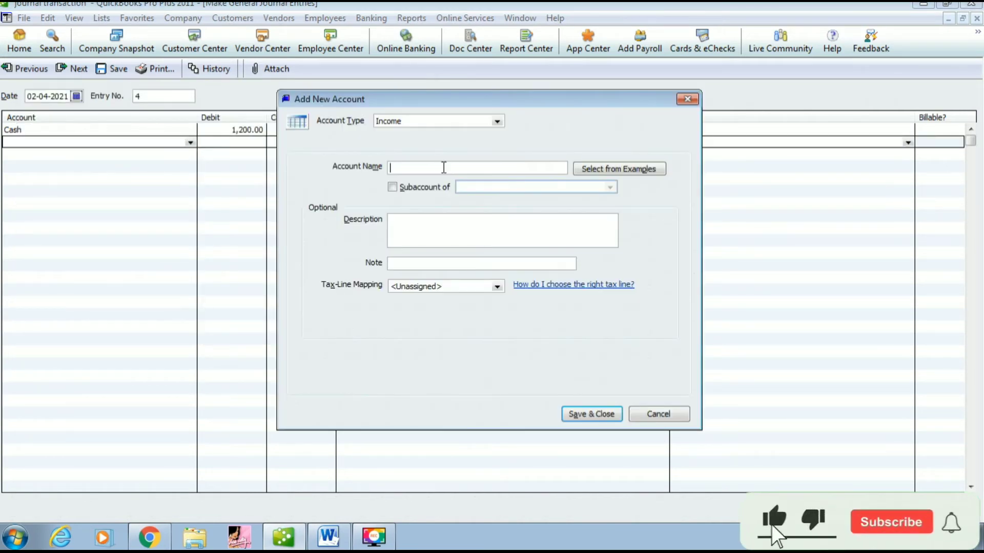
{"action": "type", "text": "es"}
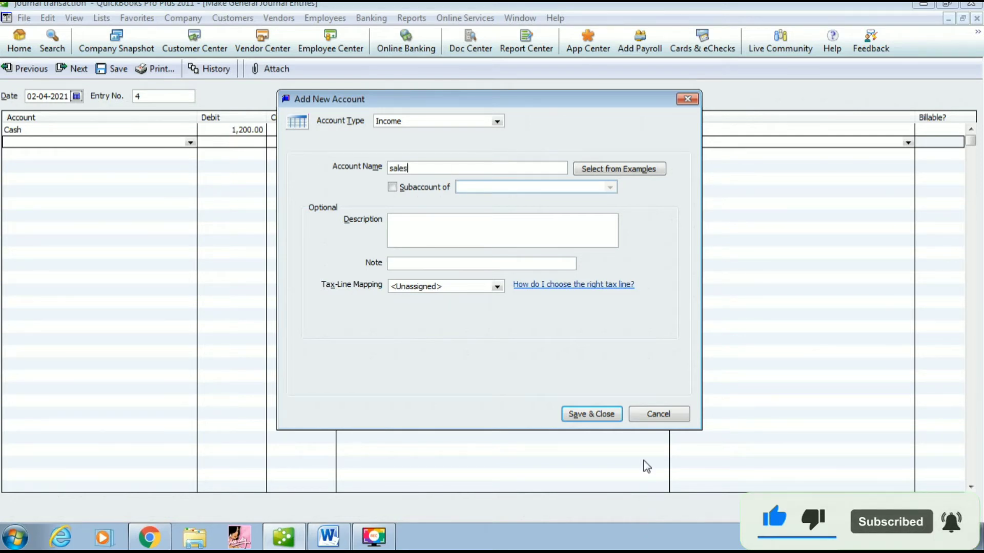
{"action": "left_click", "coordinate": [592, 414]}
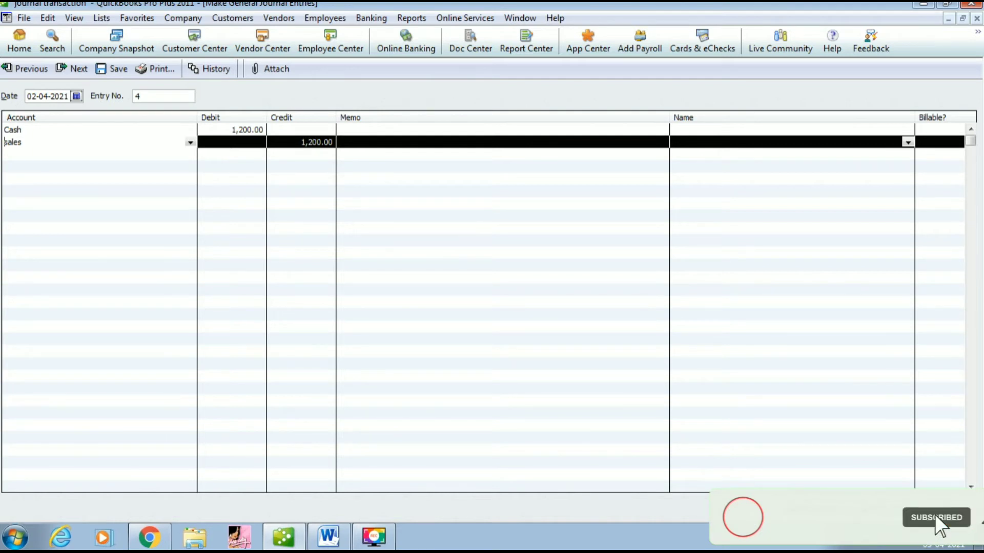
{"action": "key", "text": "alt+s"}
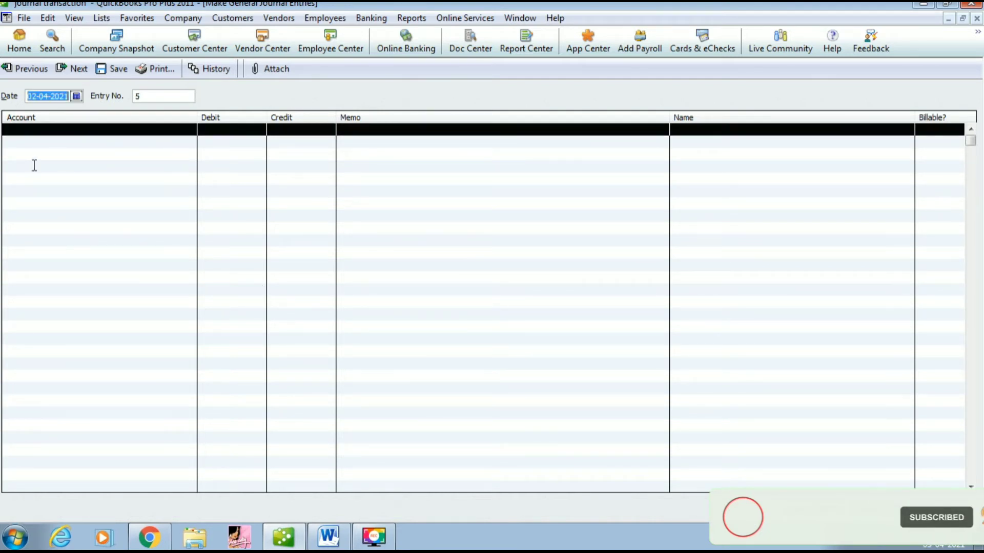
Check the fifth transaction in the Word list and debit the purchase account 2,500 on the new entry's first line.
{"action": "left_click", "coordinate": [328, 537]}
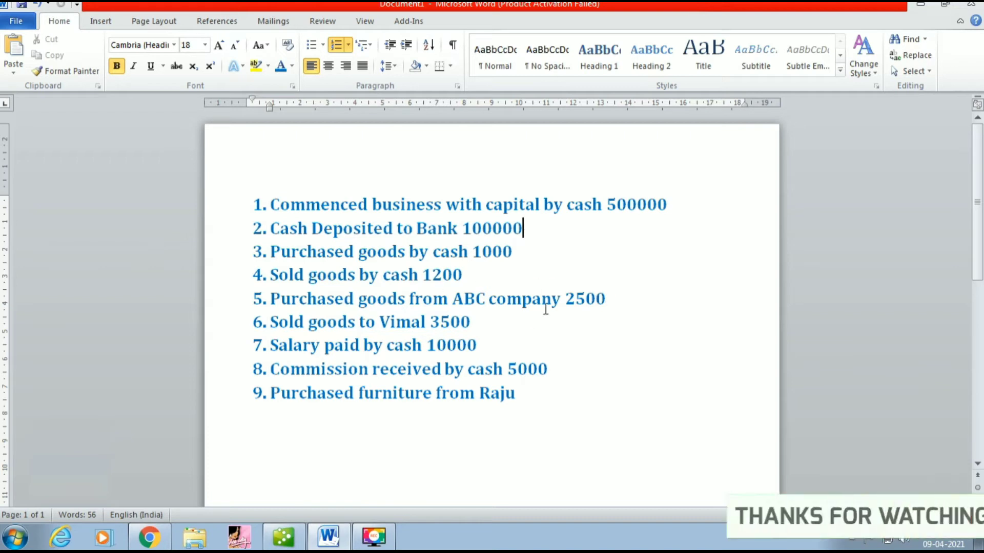
{"action": "left_click", "coordinate": [284, 538]}
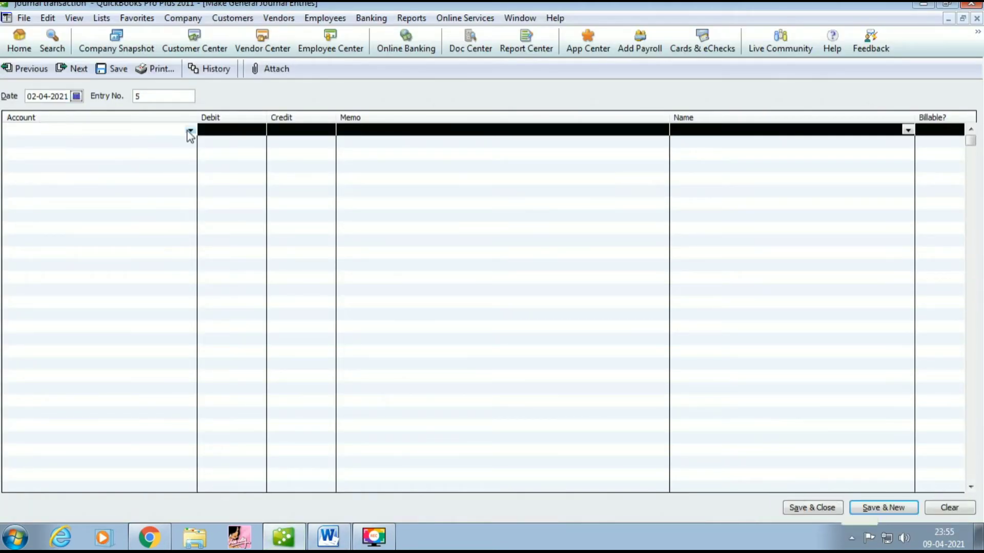
{"action": "left_click", "coordinate": [188, 131]}
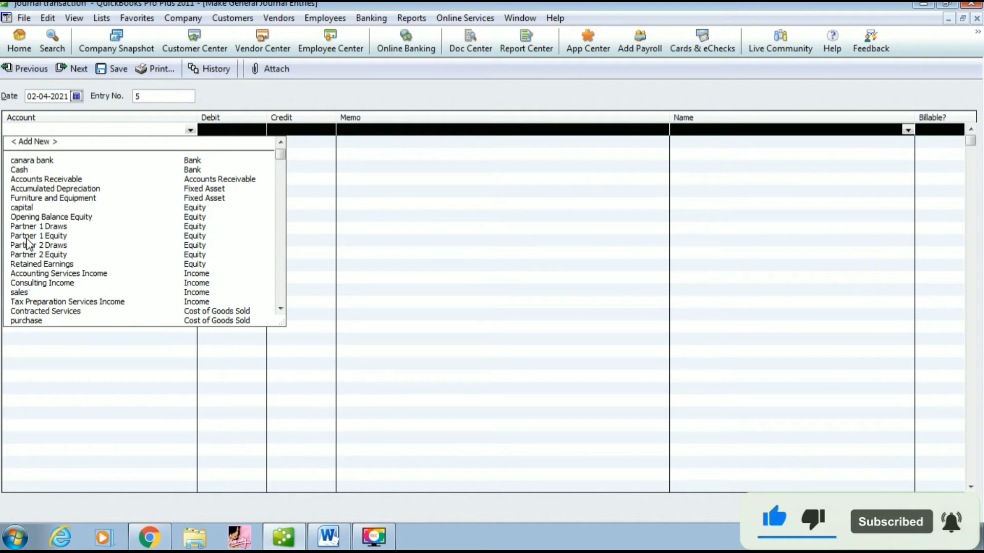
{"action": "left_click", "coordinate": [207, 321]}
{"action": "left_click", "coordinate": [251, 130]}
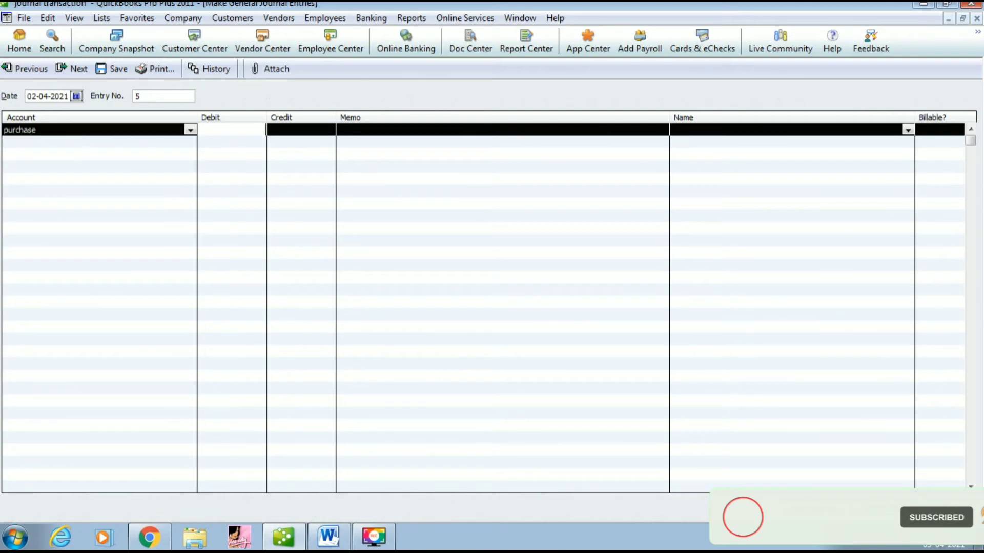
{"action": "left_click", "coordinate": [328, 537]}
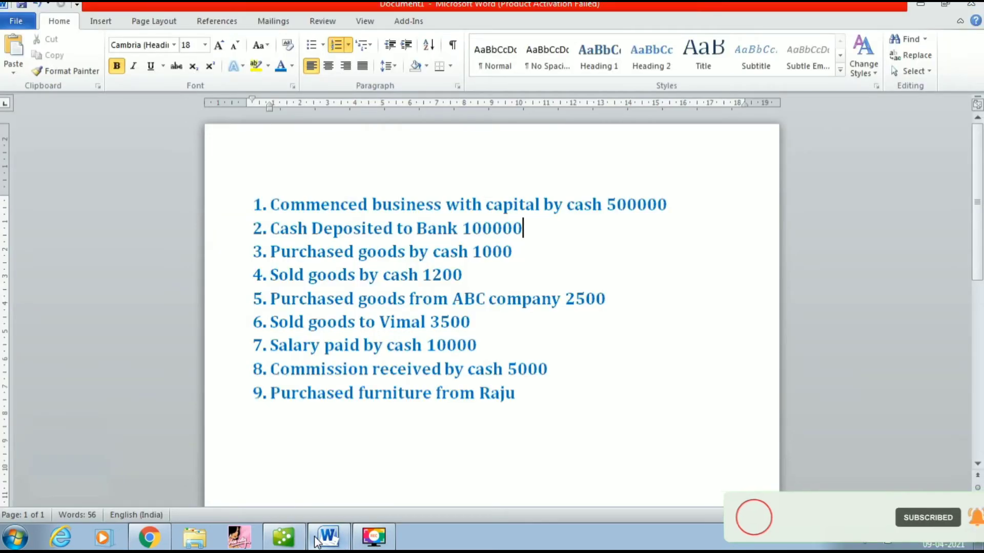
{"action": "left_click", "coordinate": [316, 541]}
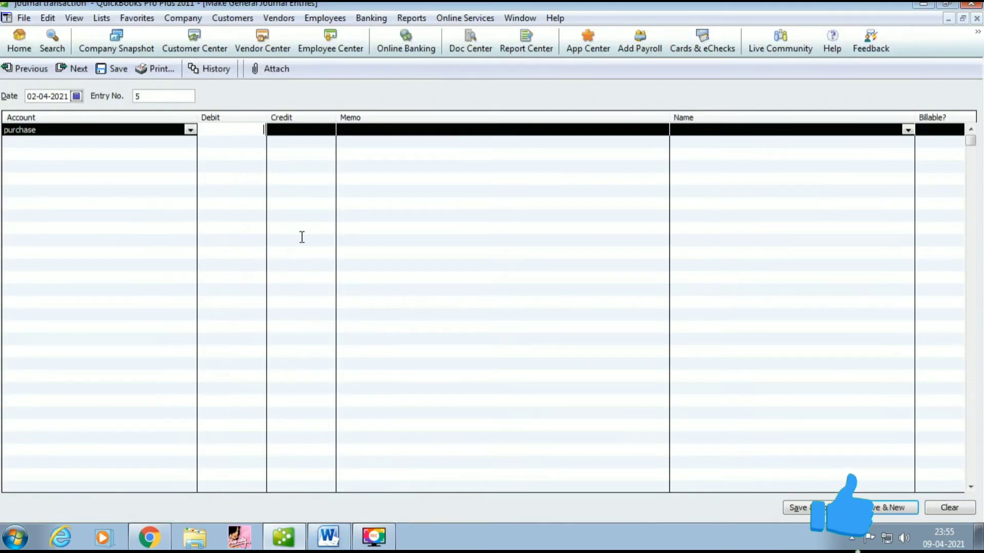
{"action": "type", "text": "2500"}
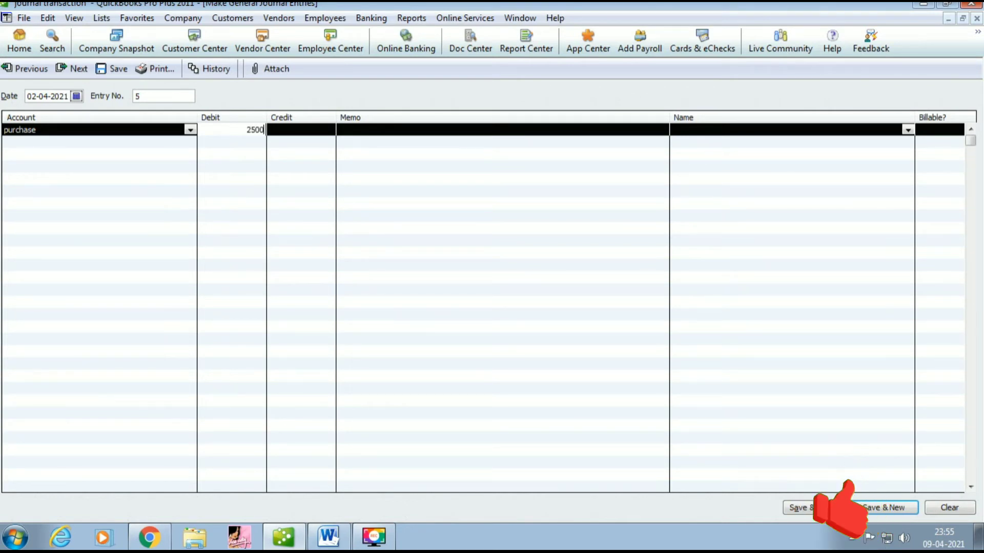
Create an Other Current Liability account named "Abc co" for the 2,500 credit on the second line, then save the entry and start a new one.
{"action": "left_click", "coordinate": [75, 142]}
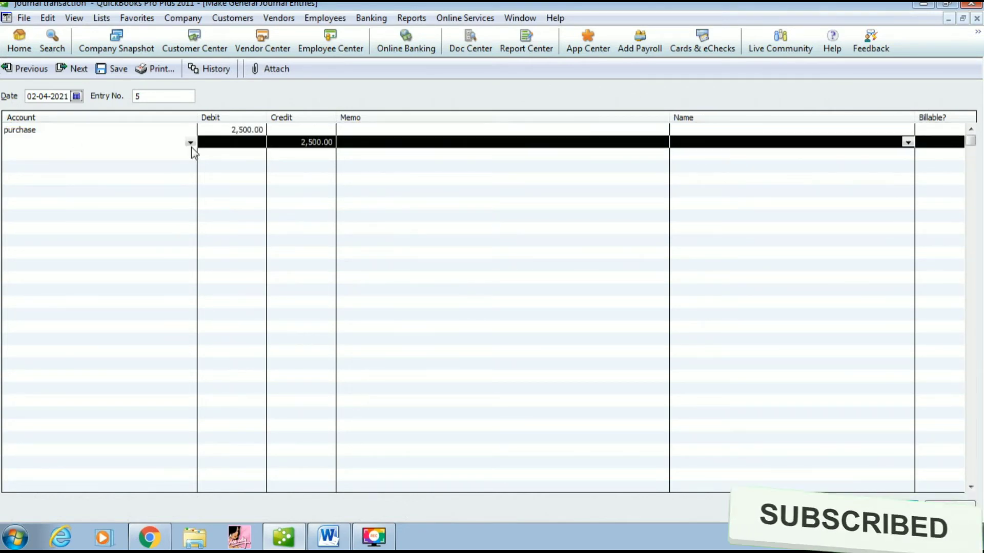
{"action": "left_click", "coordinate": [190, 143]}
{"action": "left_click", "coordinate": [110, 153]}
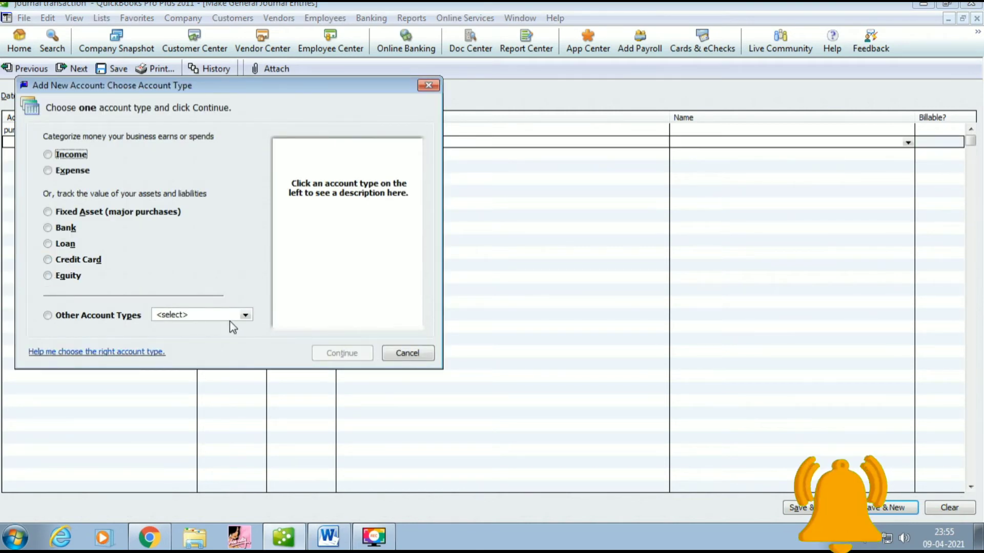
{"action": "left_click", "coordinate": [230, 318]}
{"action": "left_click", "coordinate": [215, 364]}
{"action": "left_click", "coordinate": [321, 357]}
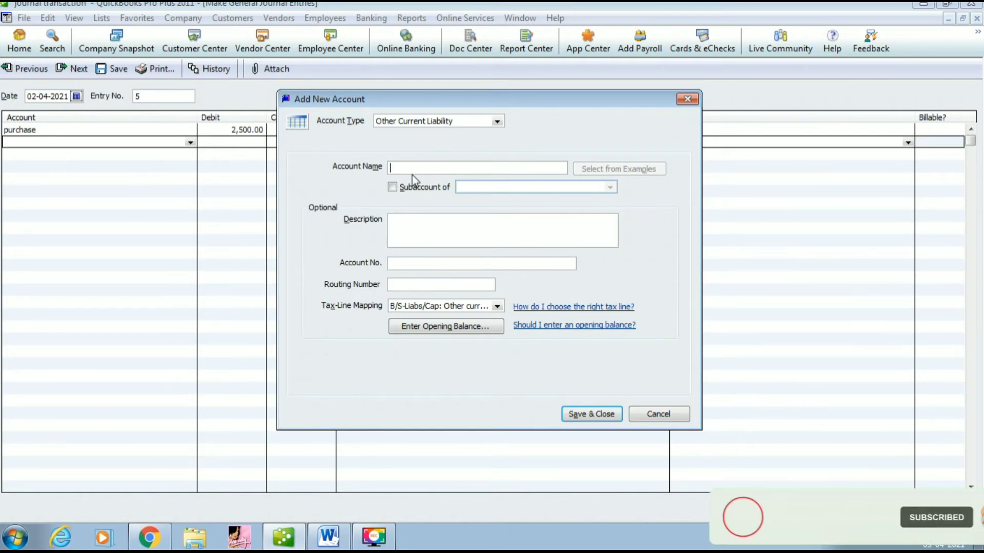
{"action": "type", "text": "bc co"}
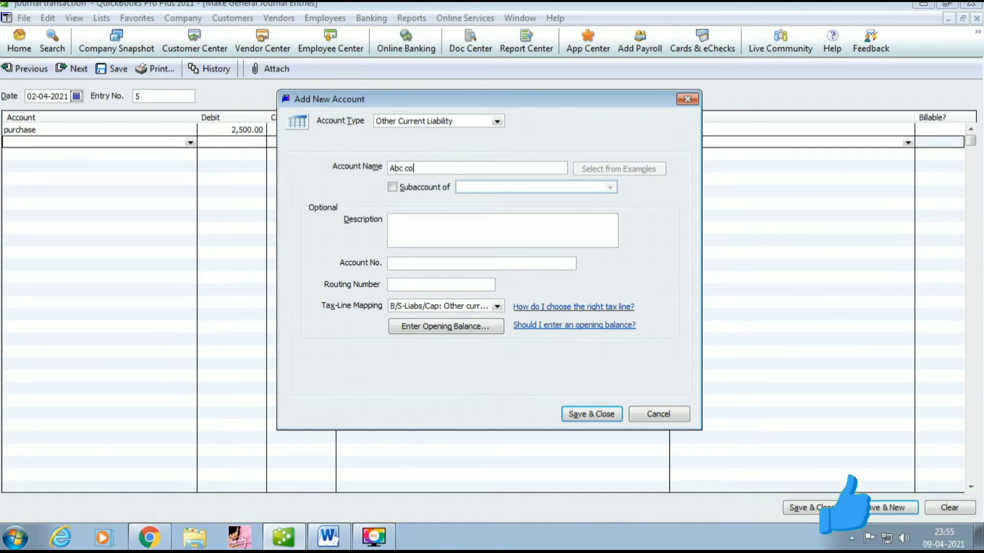
{"action": "left_click", "coordinate": [575, 412]}
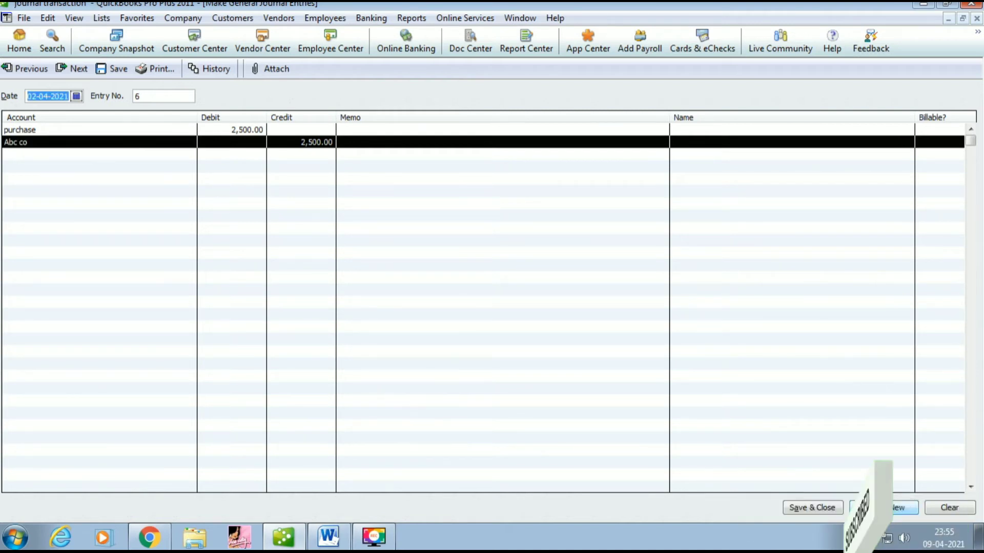
{"action": "key", "text": "alt+s"}
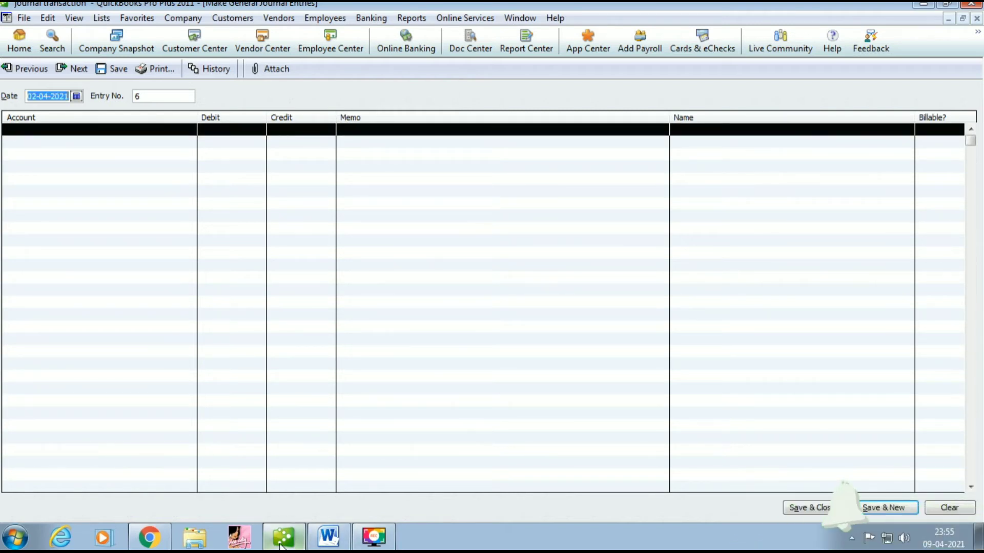
Check the sixth transaction in the Word list and create an Other Current Asset account named after its customer on the new entry's first line.
{"action": "left_click", "coordinate": [343, 542]}
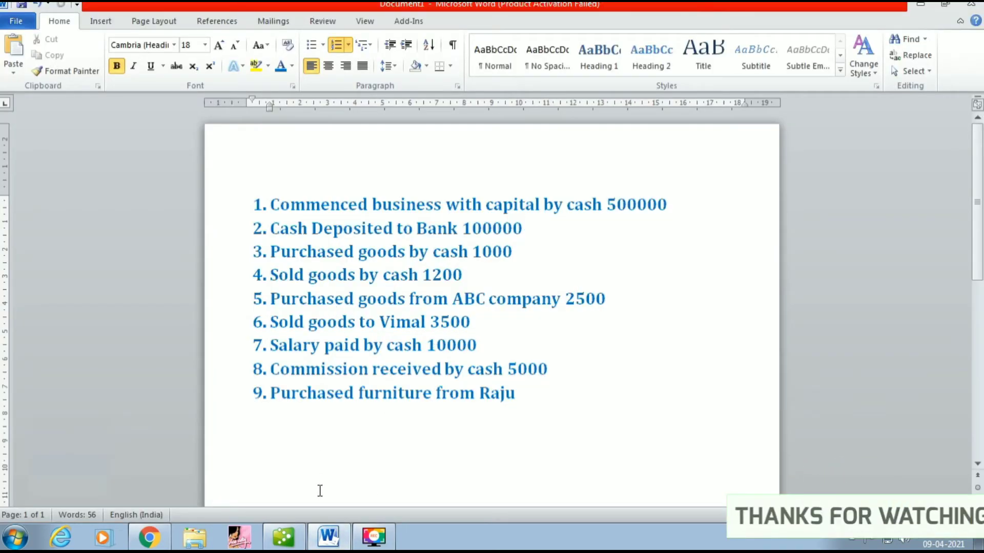
{"action": "left_click", "coordinate": [291, 543]}
{"action": "left_click", "coordinate": [117, 131]}
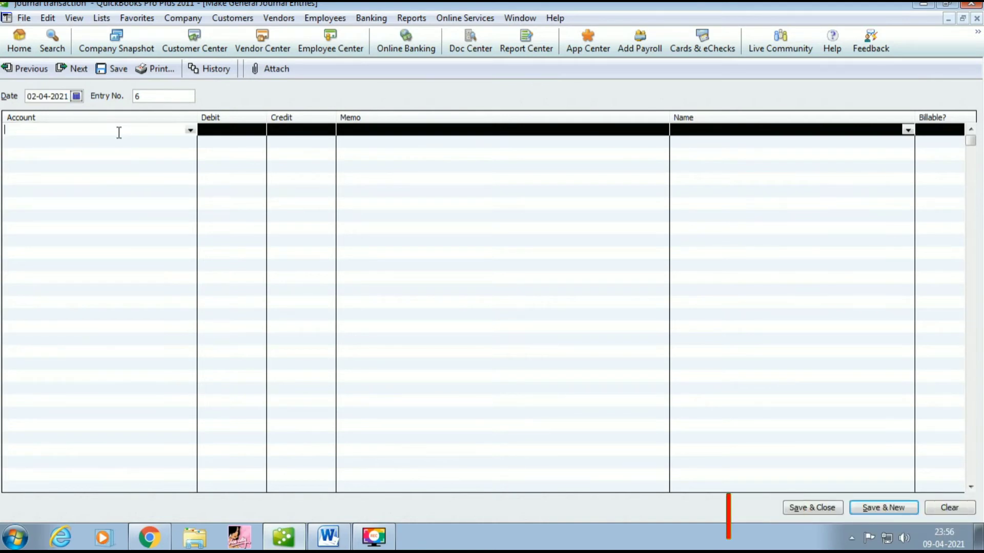
{"action": "left_click", "coordinate": [191, 131]}
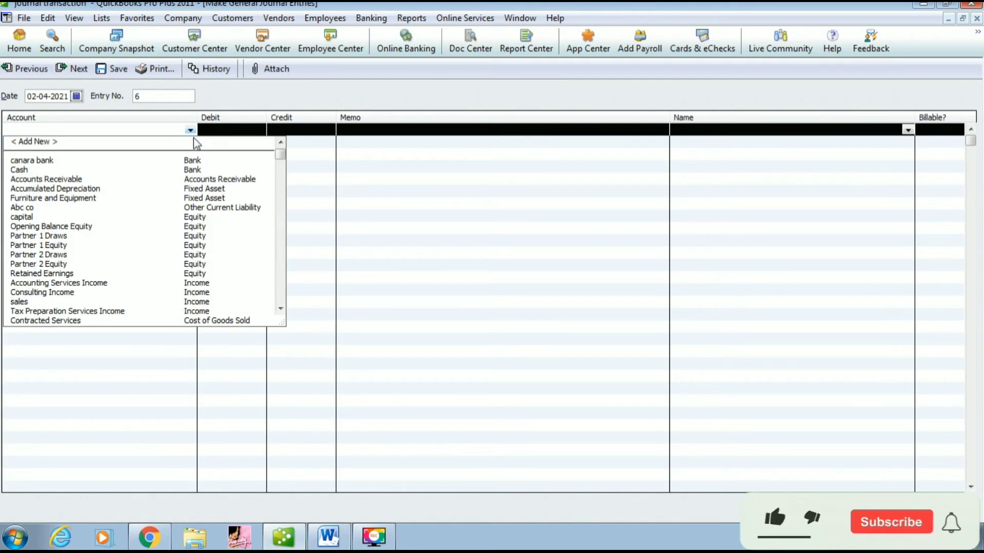
{"action": "left_click", "coordinate": [24, 142]}
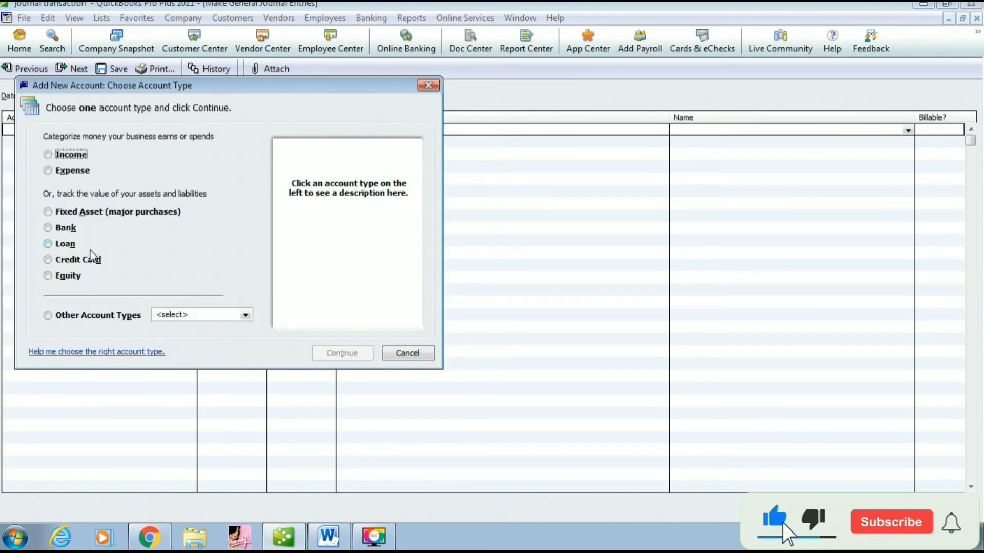
{"action": "left_click", "coordinate": [247, 316]}
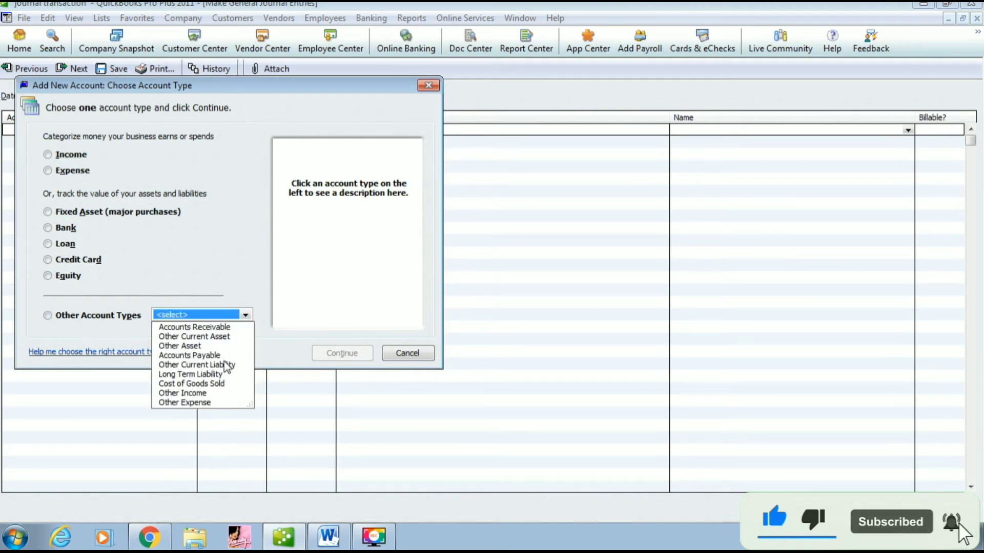
{"action": "left_click", "coordinate": [194, 336]}
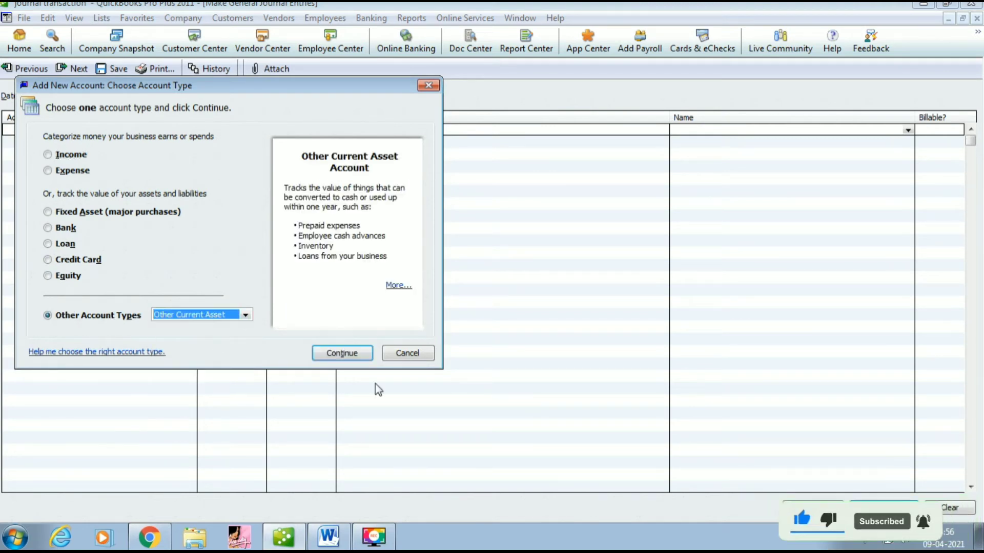
{"action": "left_click", "coordinate": [320, 353]}
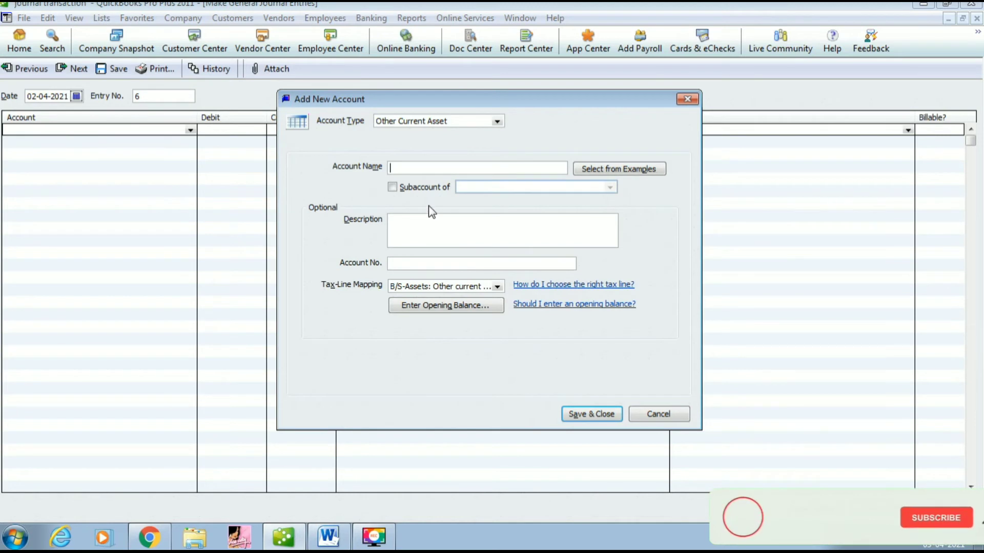
{"action": "type", "text": "vimal"}
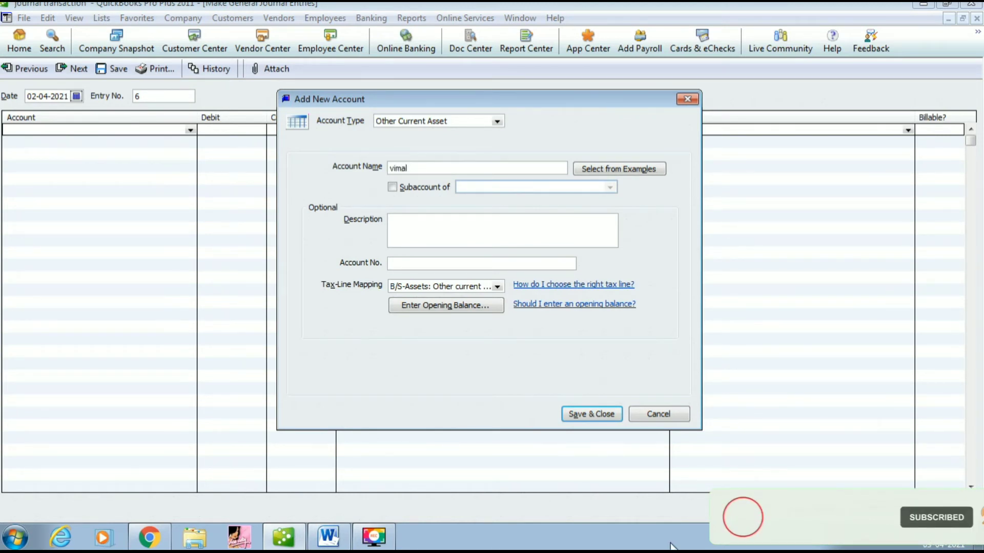
{"action": "left_click", "coordinate": [591, 414]}
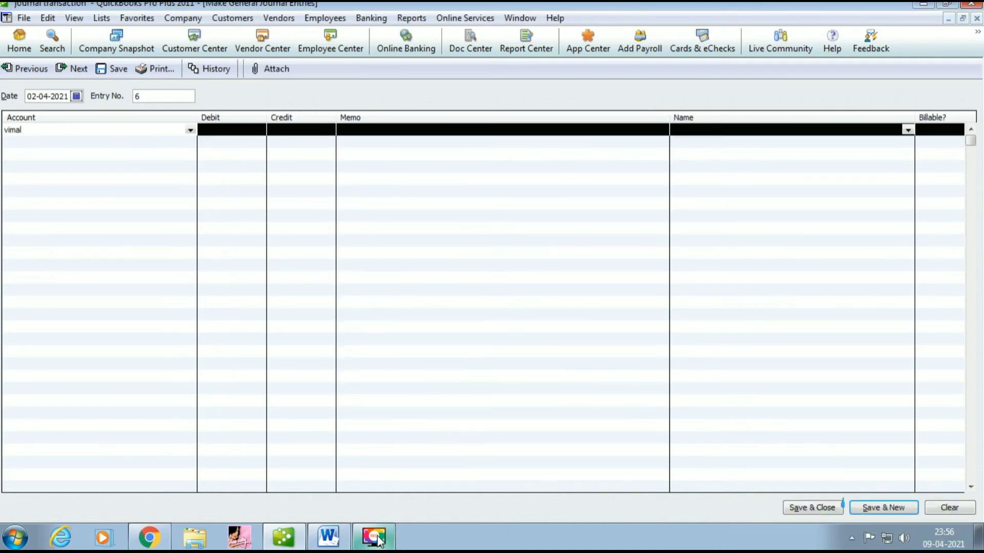
Recheck the sixth transaction's amount in the Word list and debit the customer's account 3,500 on the first line.
{"action": "left_click", "coordinate": [331, 535]}
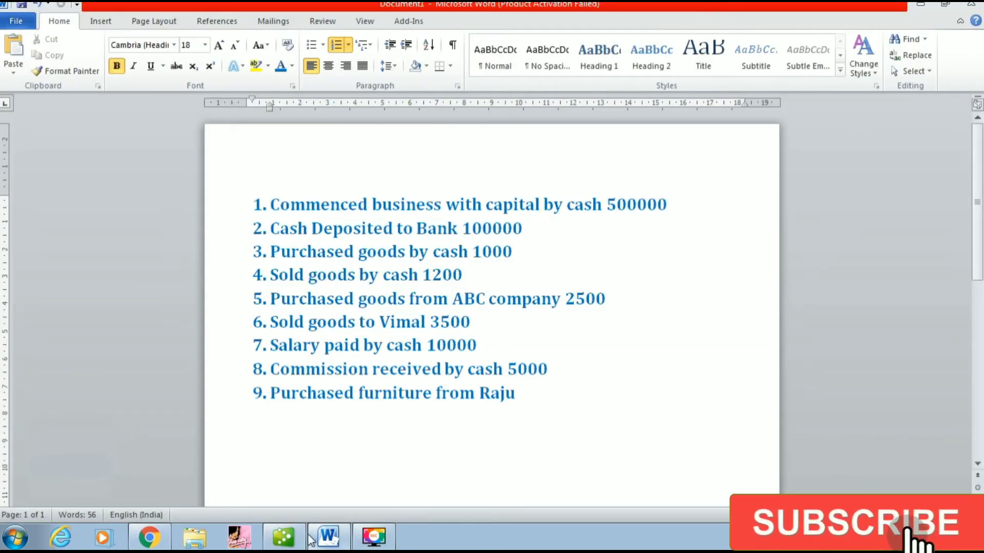
{"action": "left_click", "coordinate": [287, 537]}
{"action": "left_click", "coordinate": [246, 129]}
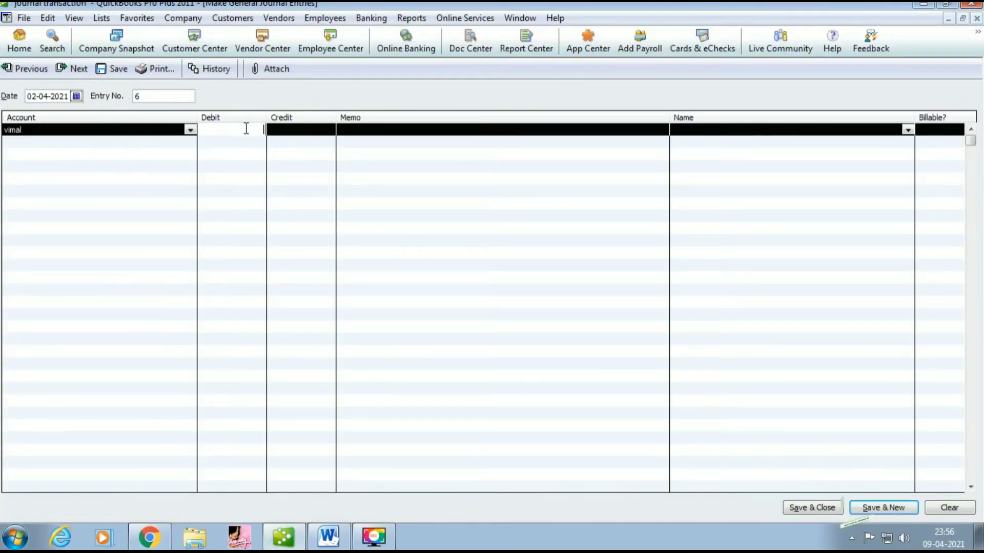
{"action": "type", "text": "3,500"}
{"action": "key", "text": "Tab"}
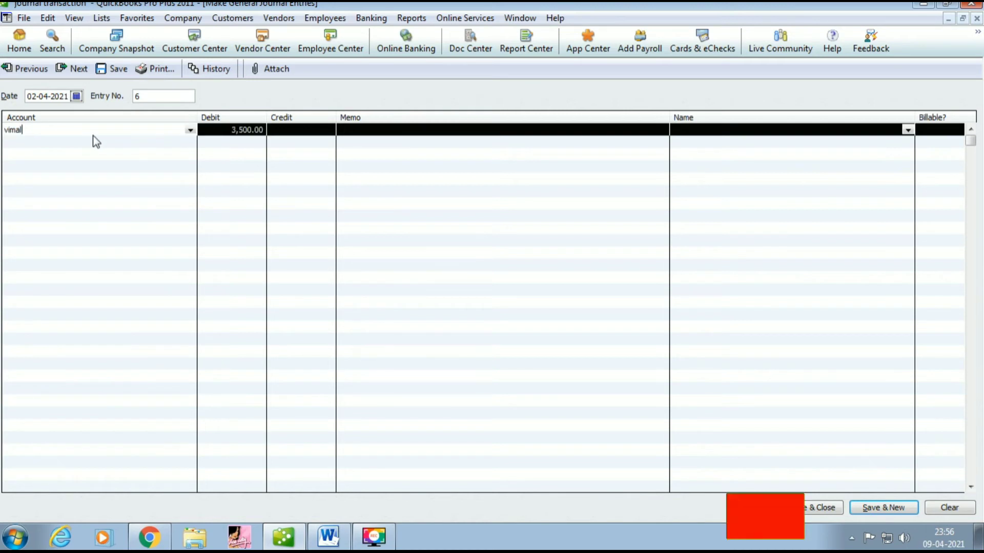
Assign the 3,500 credit on the second line to the sales account, then save the entry and start a new one.
{"action": "left_click", "coordinate": [125, 140]}
{"action": "left_click", "coordinate": [190, 143]}
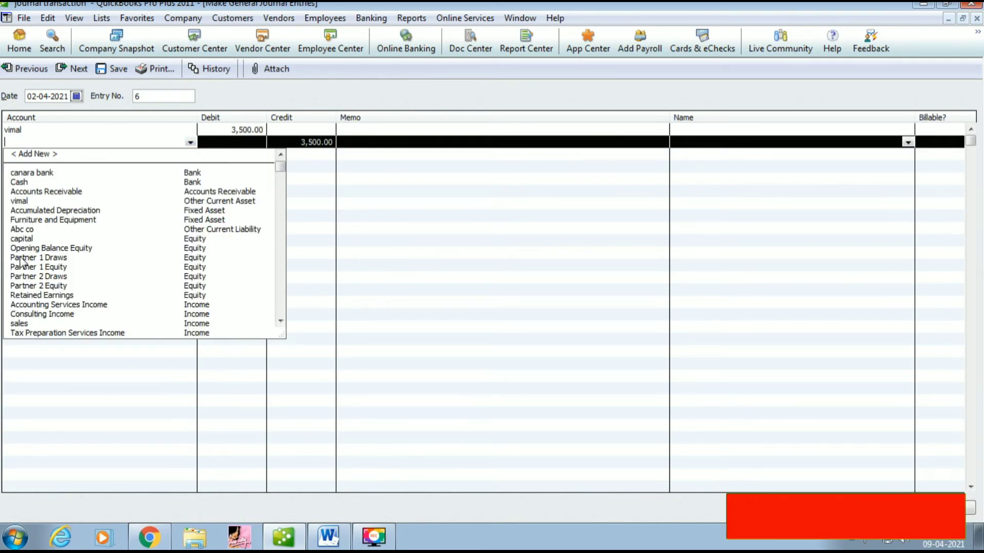
{"action": "left_click", "coordinate": [68, 323]}
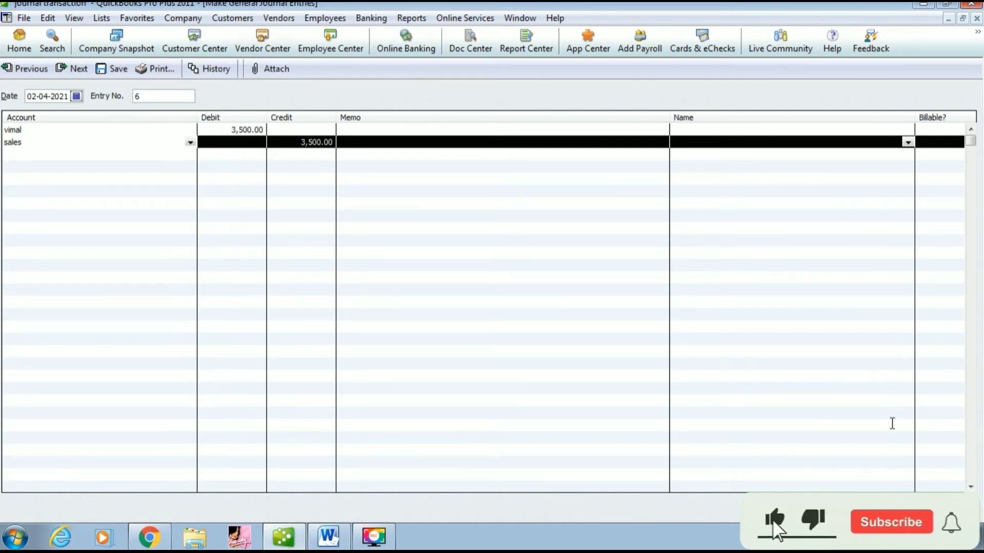
{"action": "key", "text": "alt+s"}
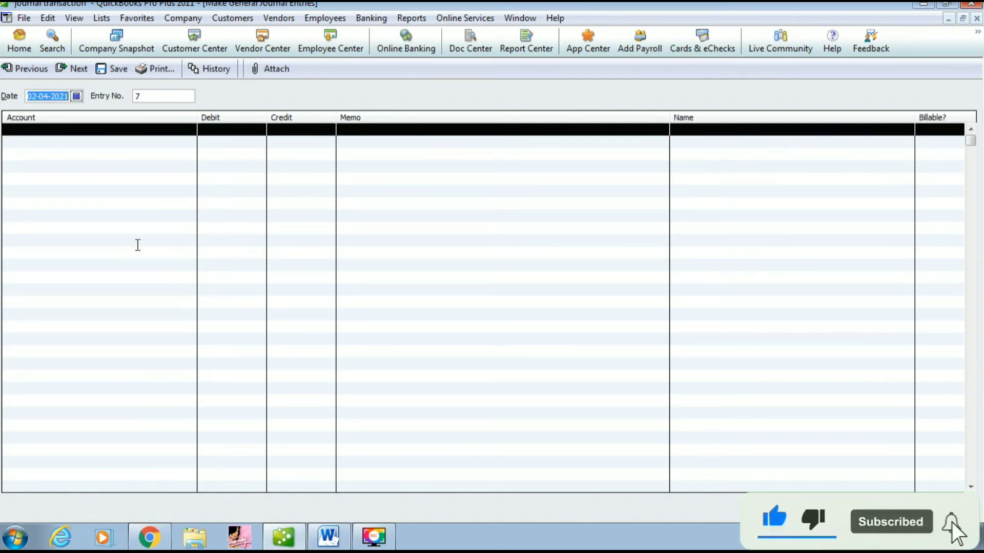
Check the seventh transaction in the Word list and create an Expense account named "salary" on the new entry's first line.
{"action": "left_click", "coordinate": [136, 132]}
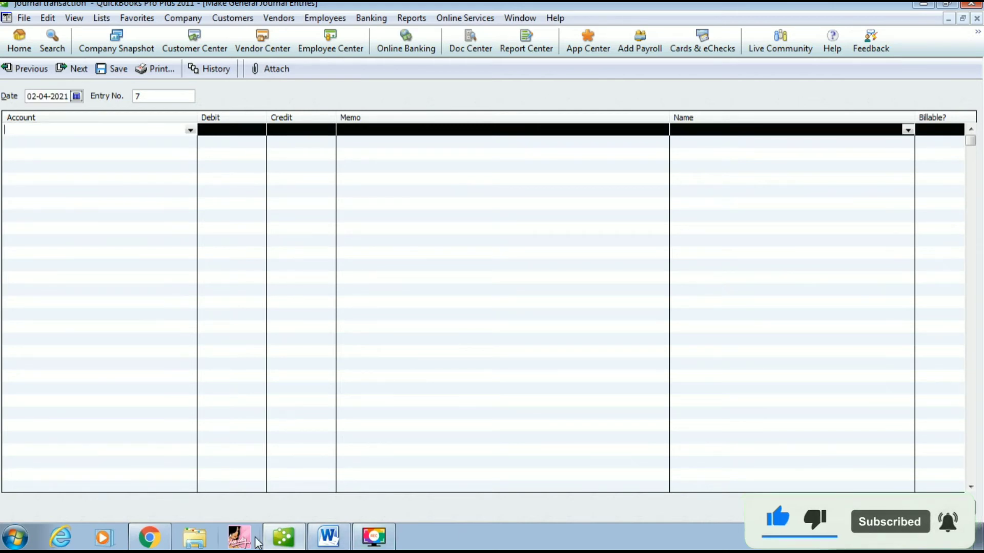
{"action": "left_click", "coordinate": [328, 537]}
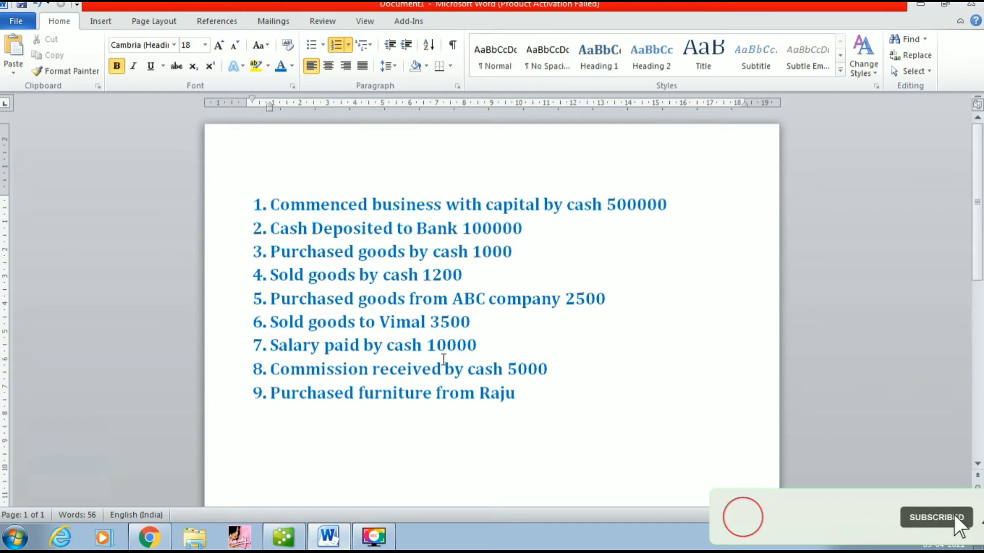
{"action": "left_click", "coordinate": [284, 537]}
{"action": "left_click", "coordinate": [130, 138]}
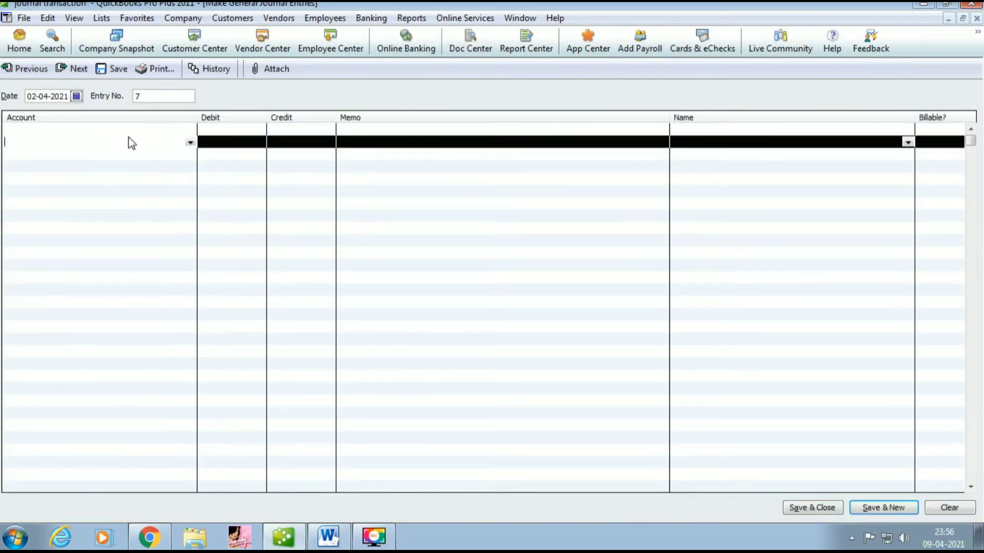
{"action": "left_click", "coordinate": [158, 129]}
{"action": "left_click", "coordinate": [190, 130]}
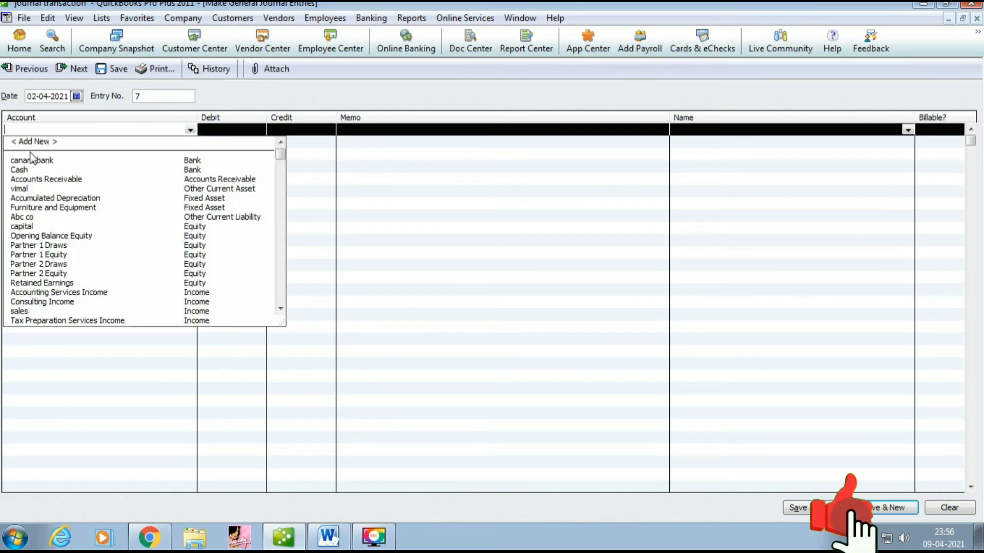
{"action": "left_click", "coordinate": [26, 144]}
{"action": "left_click", "coordinate": [190, 131]}
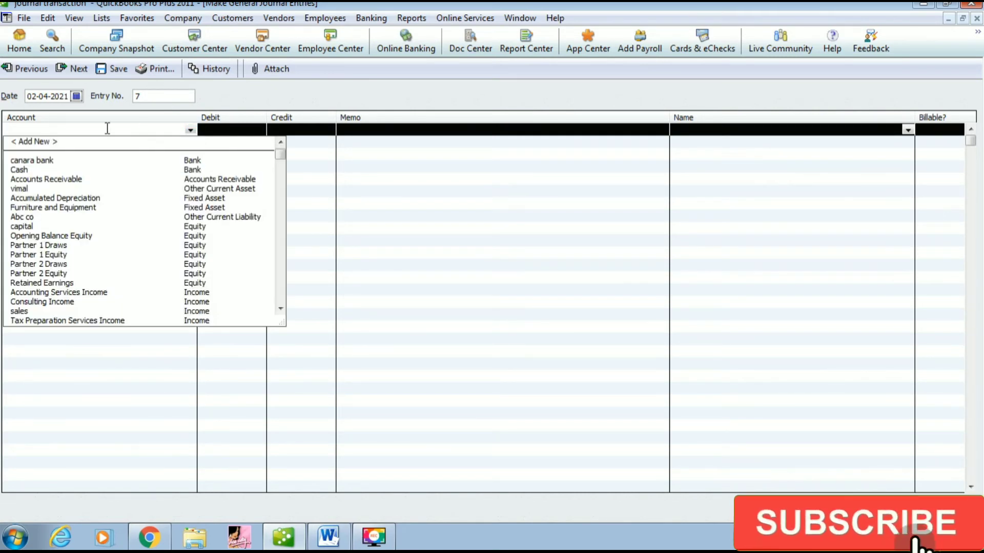
{"action": "left_click", "coordinate": [74, 143]}
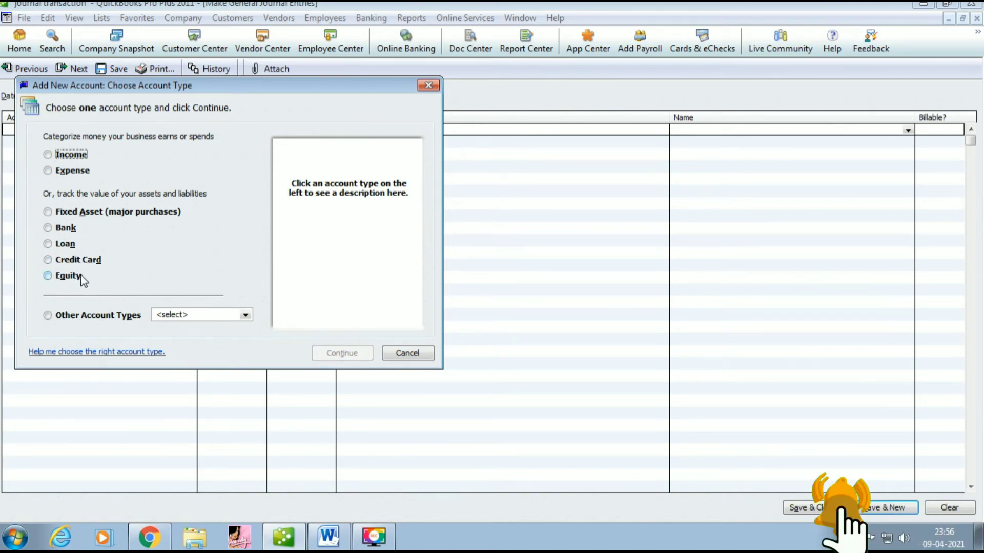
{"action": "left_click", "coordinate": [75, 171]}
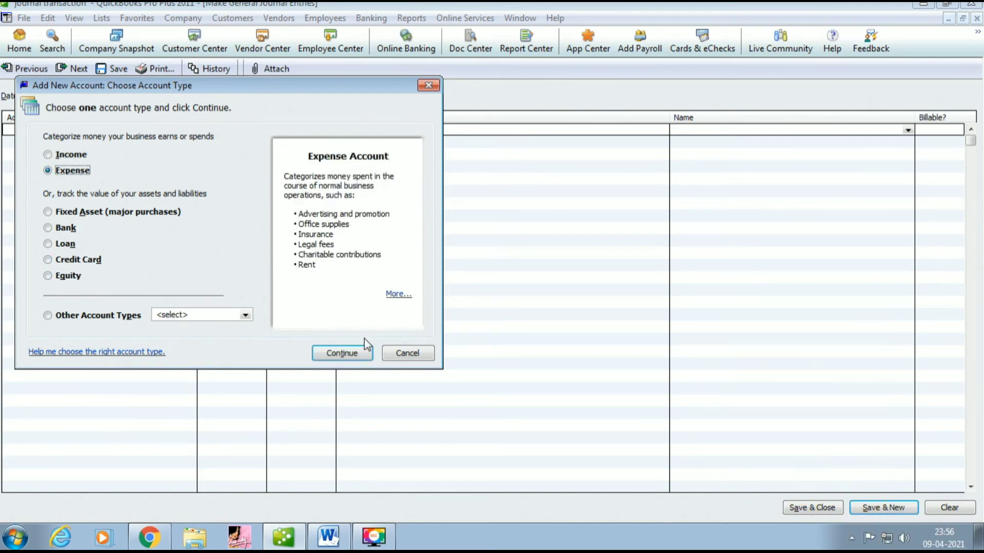
{"action": "left_click", "coordinate": [354, 353]}
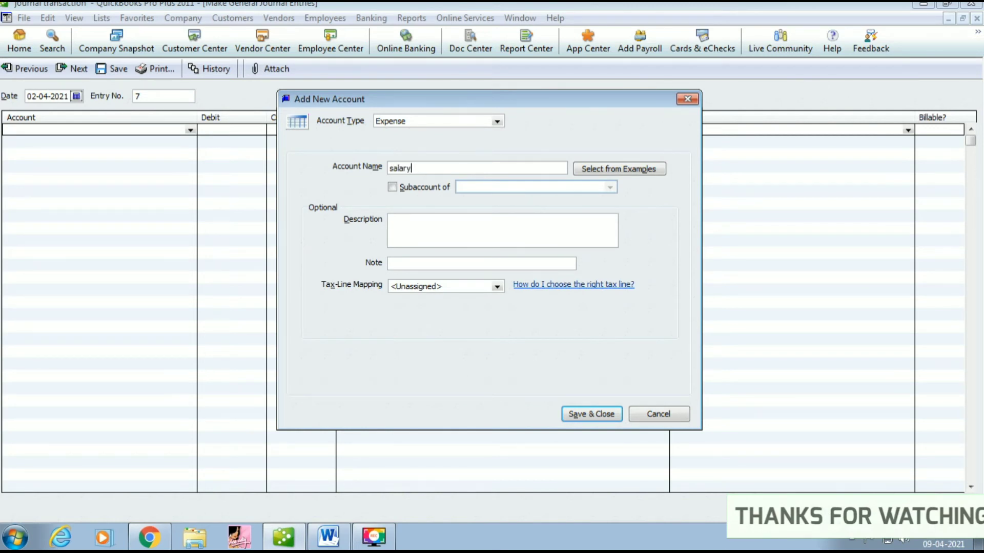
{"action": "left_click", "coordinate": [589, 413]}
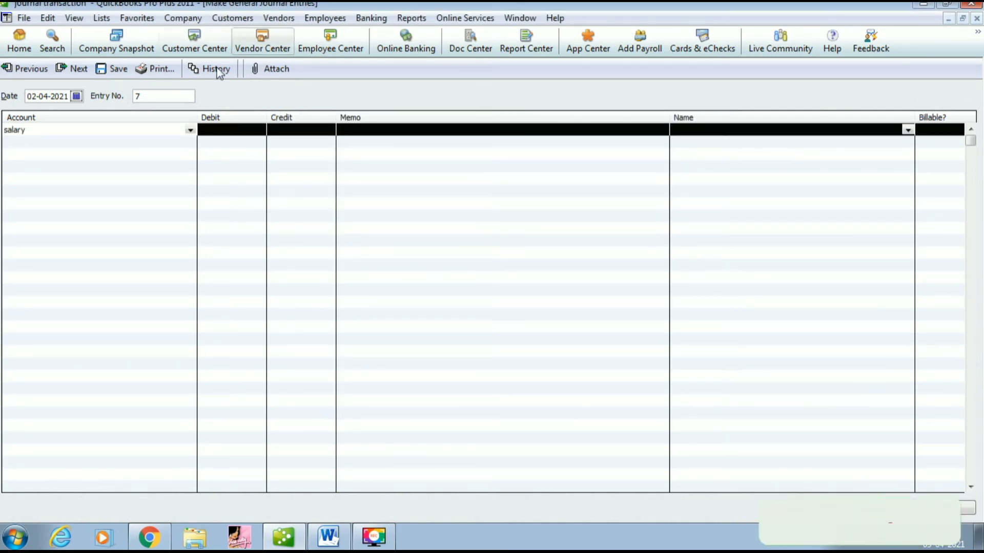
Recheck the salary amount in the Word list and debit the salary account 10000 on the first line.
{"action": "left_click", "coordinate": [216, 131]}
{"action": "left_click", "coordinate": [324, 538]}
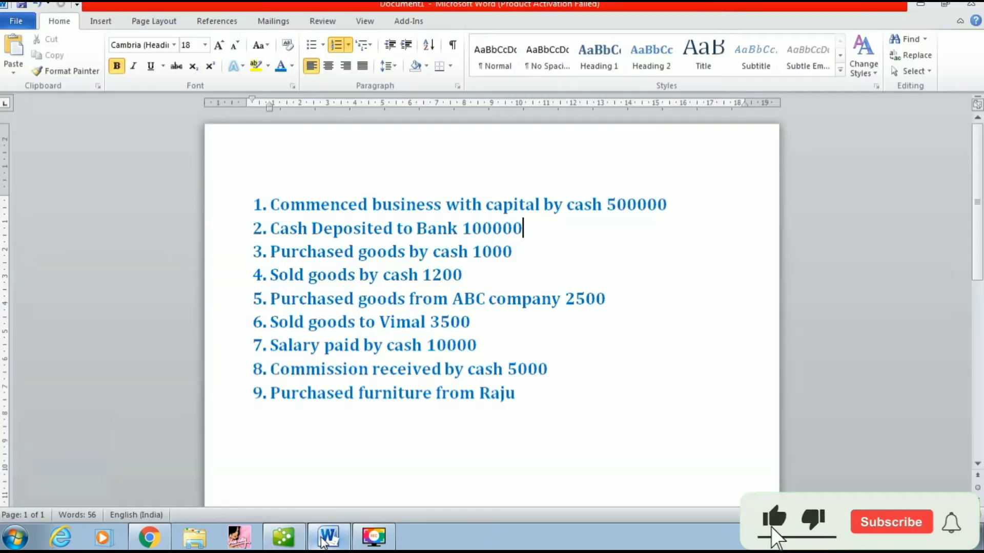
{"action": "left_click", "coordinate": [324, 539]}
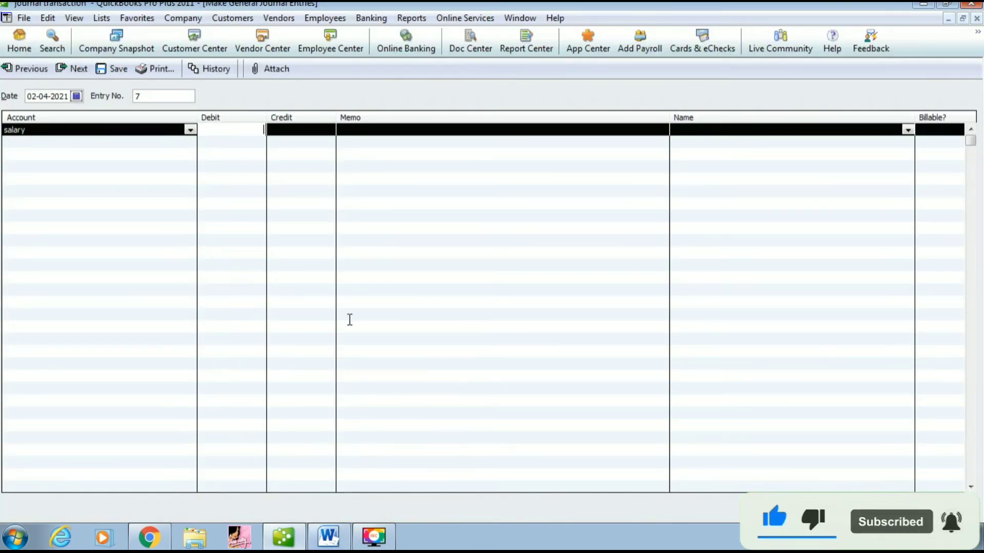
{"action": "type", "text": "10000"}
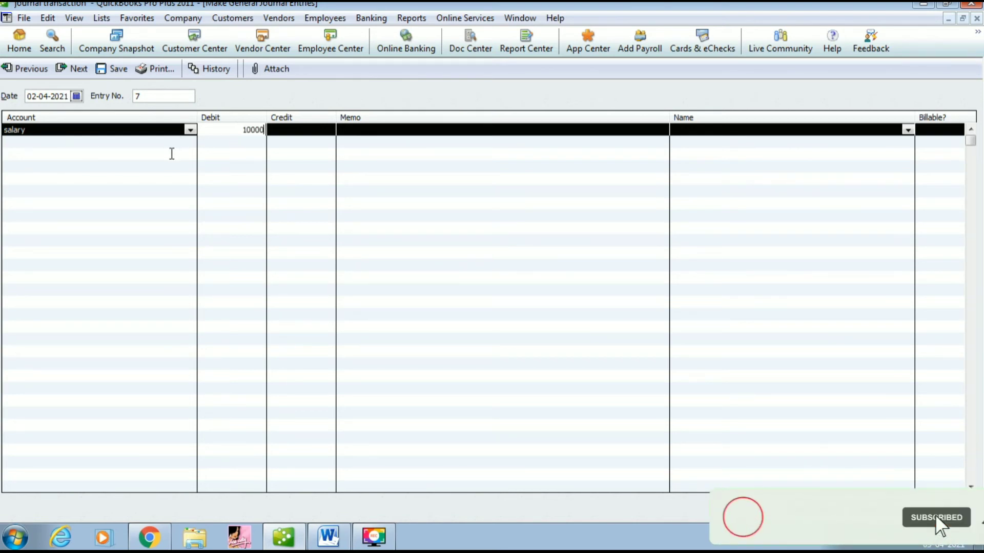
Credit Cash 10000 on the second line, then save the journal entry and start a new one.
{"action": "left_click", "coordinate": [165, 141]}
{"action": "left_click", "coordinate": [190, 144]}
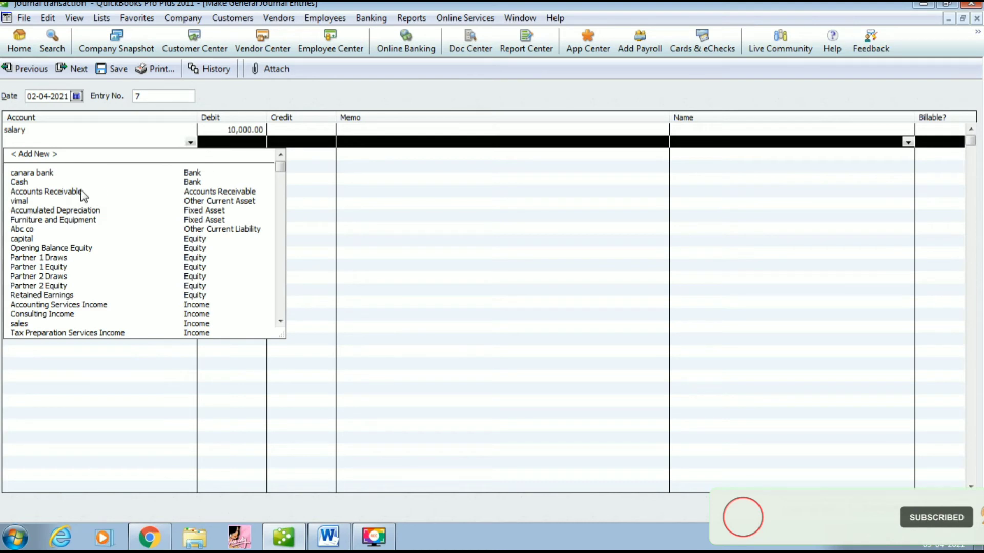
{"action": "left_click", "coordinate": [190, 182]}
{"action": "left_click", "coordinate": [302, 142]}
{"action": "type", "text": "10000"}
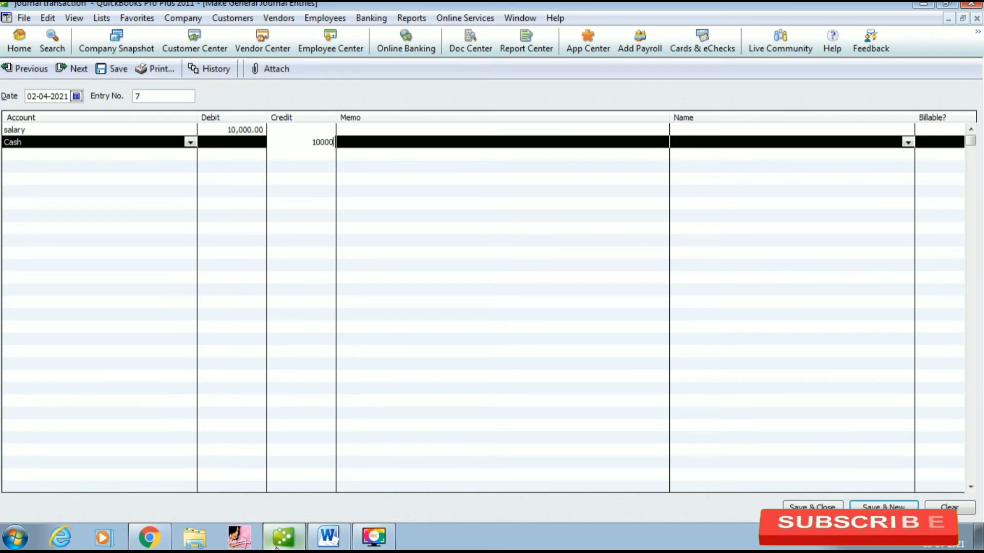
{"action": "key", "text": "Return"}
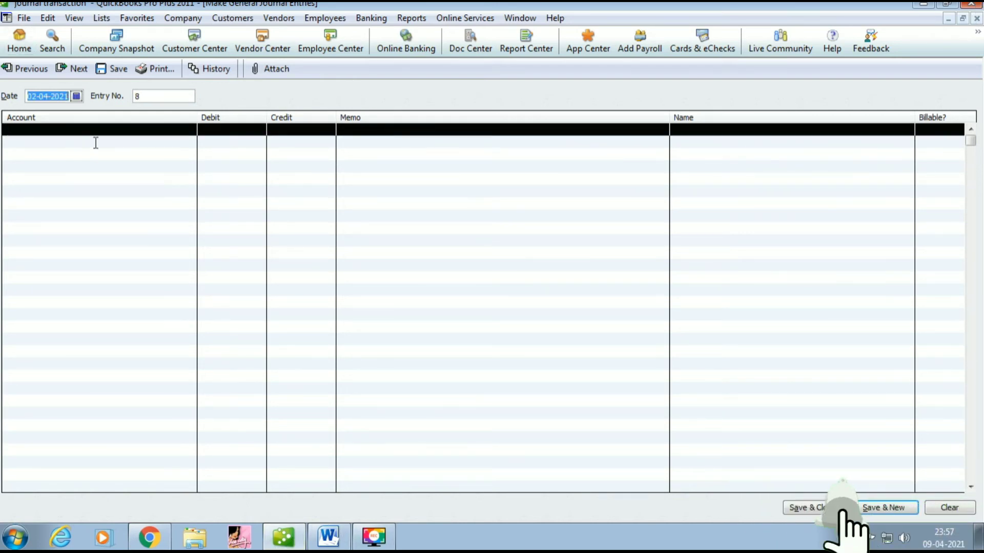
Check the eighth transaction in the Word list and create an Income account named "commission received" on the new entry's first line.
{"action": "left_click", "coordinate": [328, 537]}
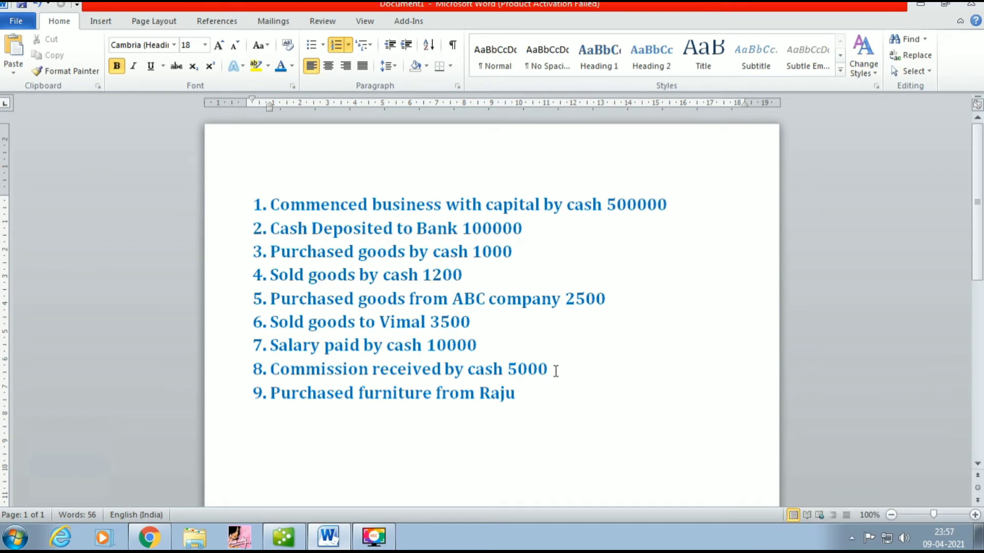
{"action": "left_click", "coordinate": [295, 540]}
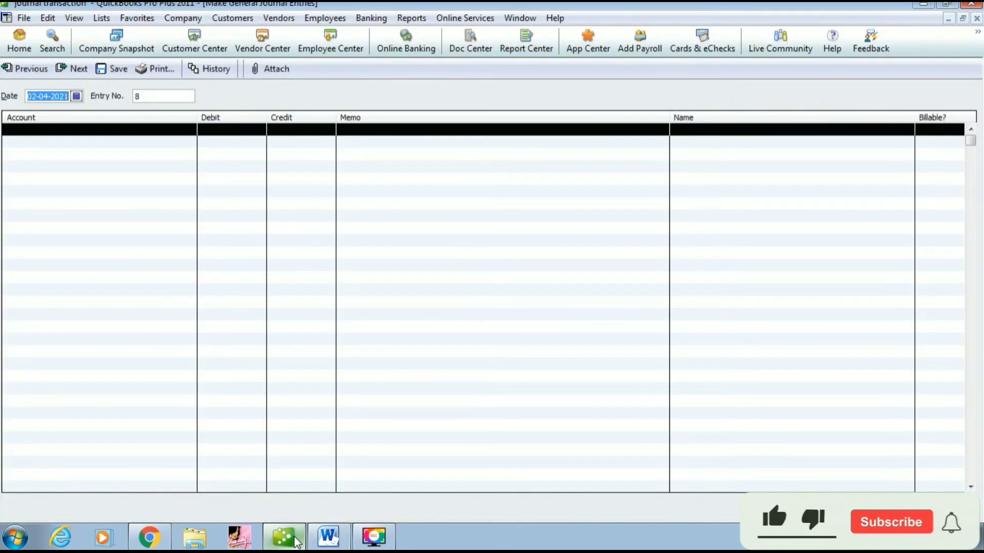
{"action": "left_click", "coordinate": [84, 127]}
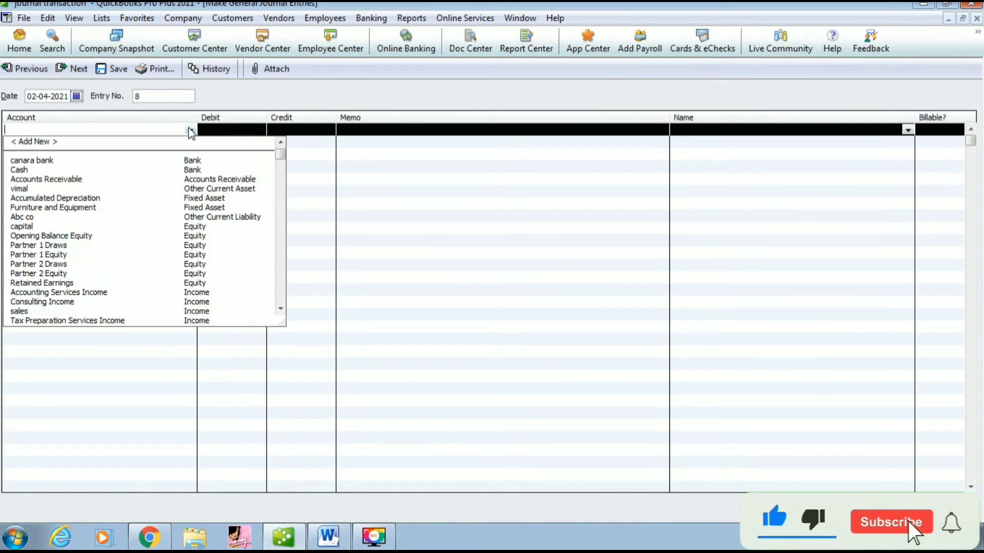
{"action": "left_click", "coordinate": [35, 142]}
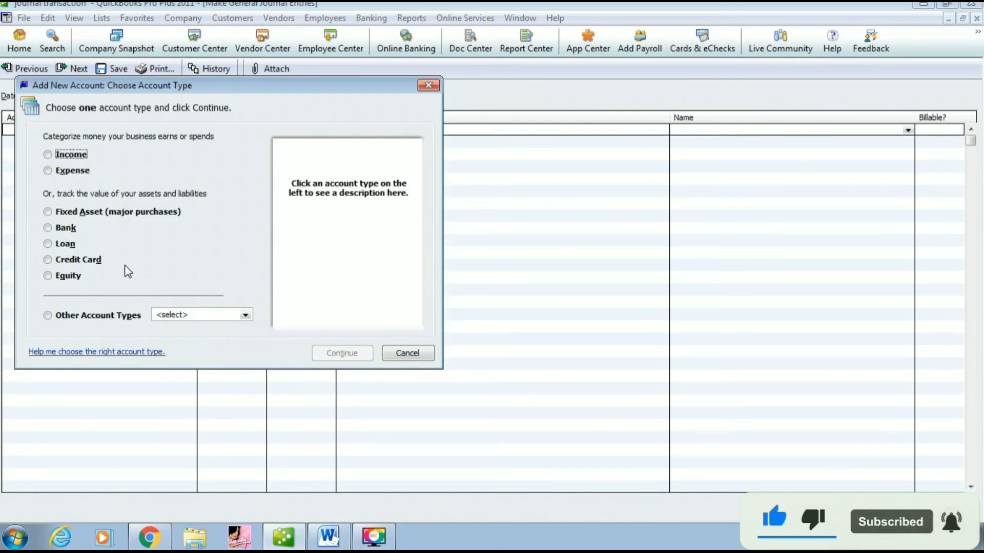
{"action": "left_click", "coordinate": [64, 154]}
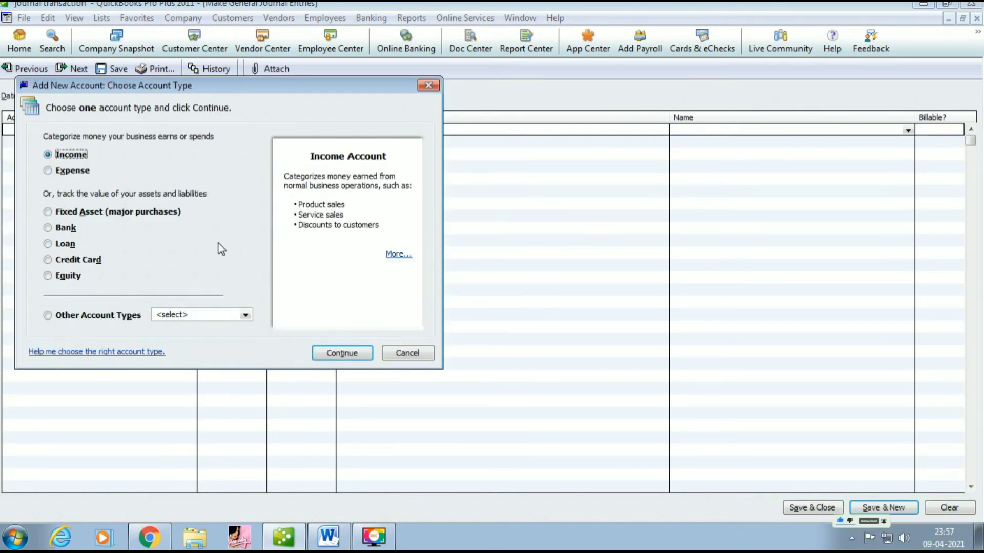
{"action": "left_click", "coordinate": [340, 354]}
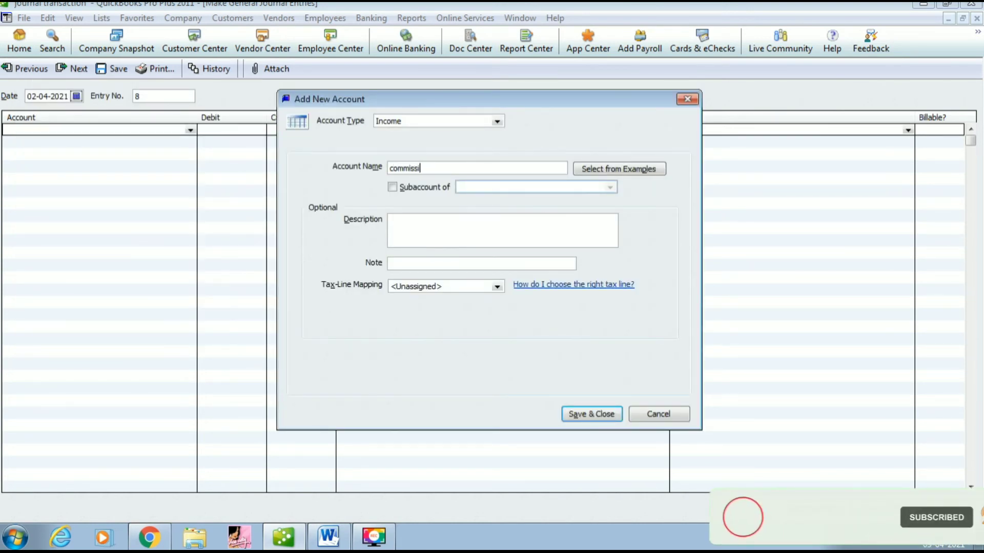
{"action": "type", "text": "d"}
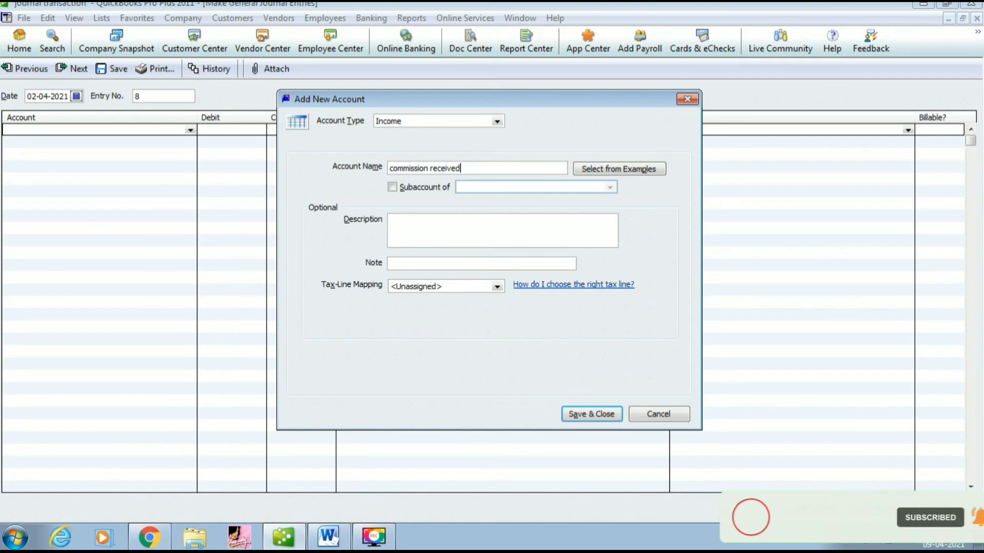
{"action": "left_click", "coordinate": [592, 413]}
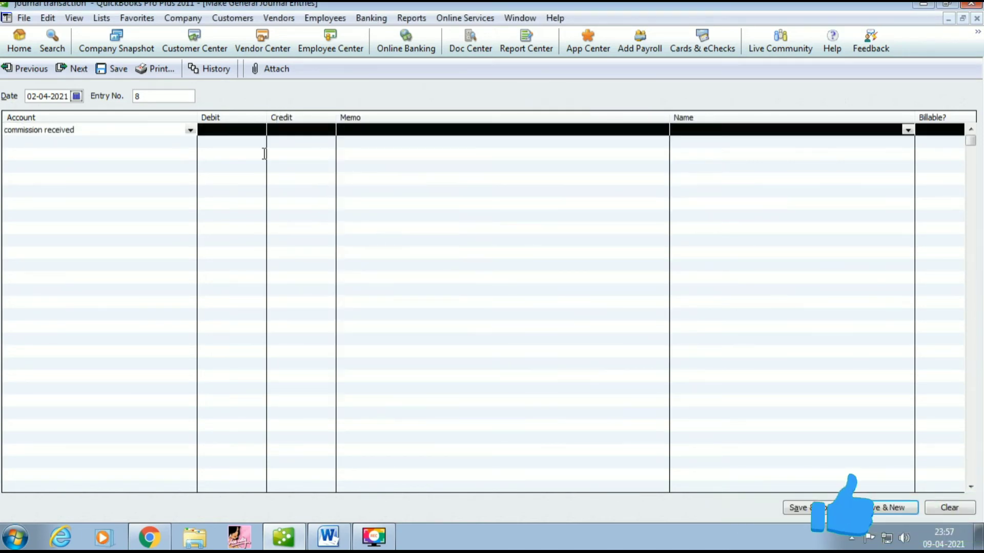
Recheck the commission amount in the Word list and credit the commission received account 5000 on the first line.
{"action": "left_click", "coordinate": [328, 538]}
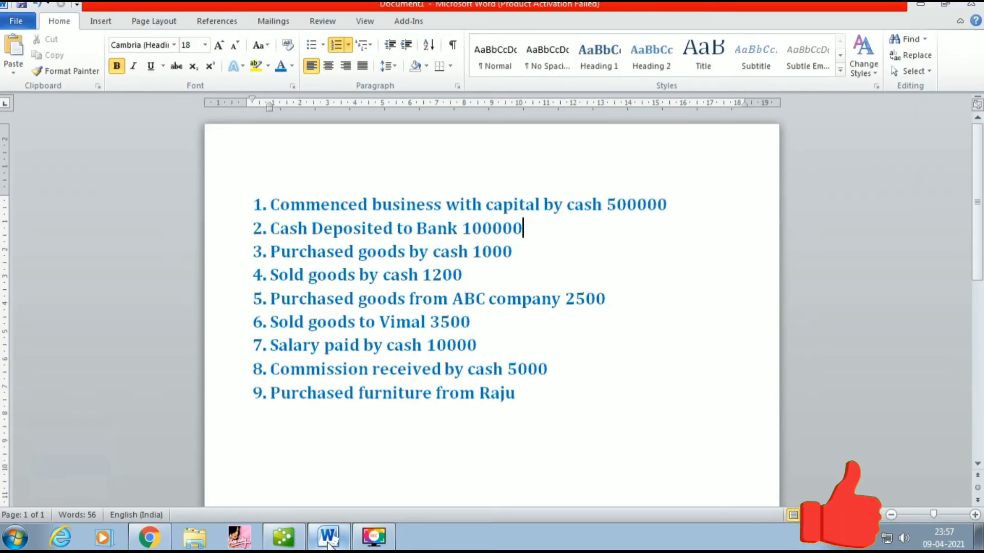
{"action": "left_click", "coordinate": [328, 537]}
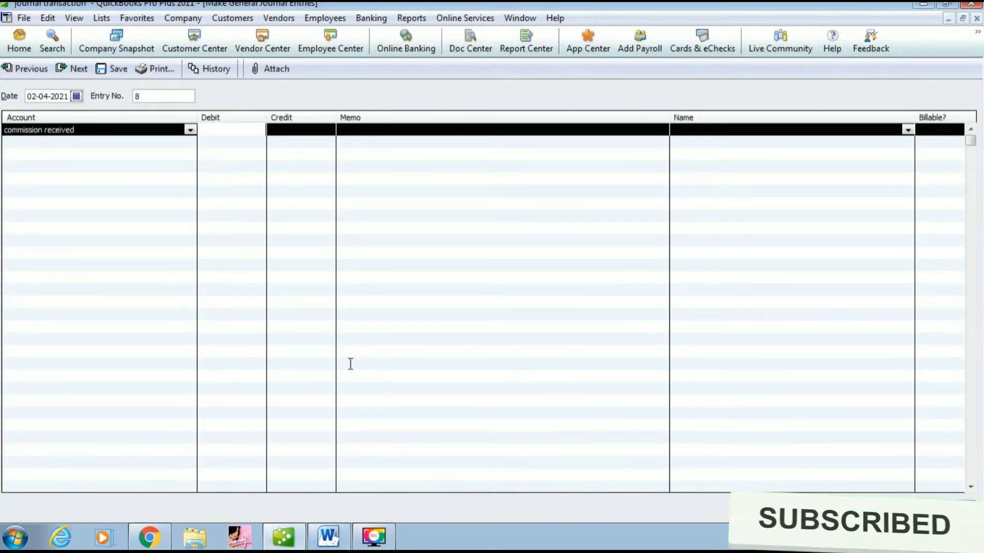
{"action": "key", "text": "BackSpace"}
{"action": "key", "text": "BackSpace"}
{"action": "key", "text": "Tab"}
{"action": "type", "text": "5000"}
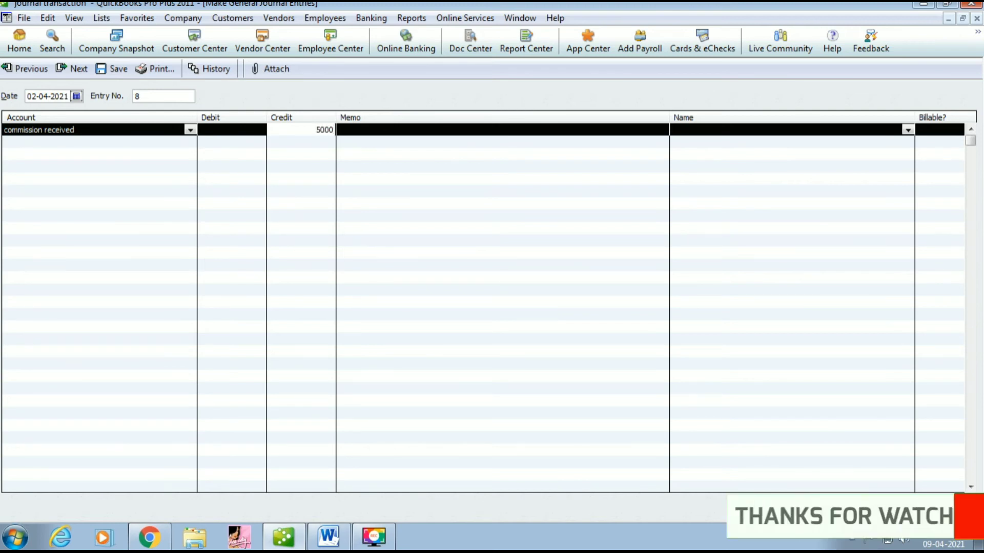
{"action": "key", "text": "Tab"}
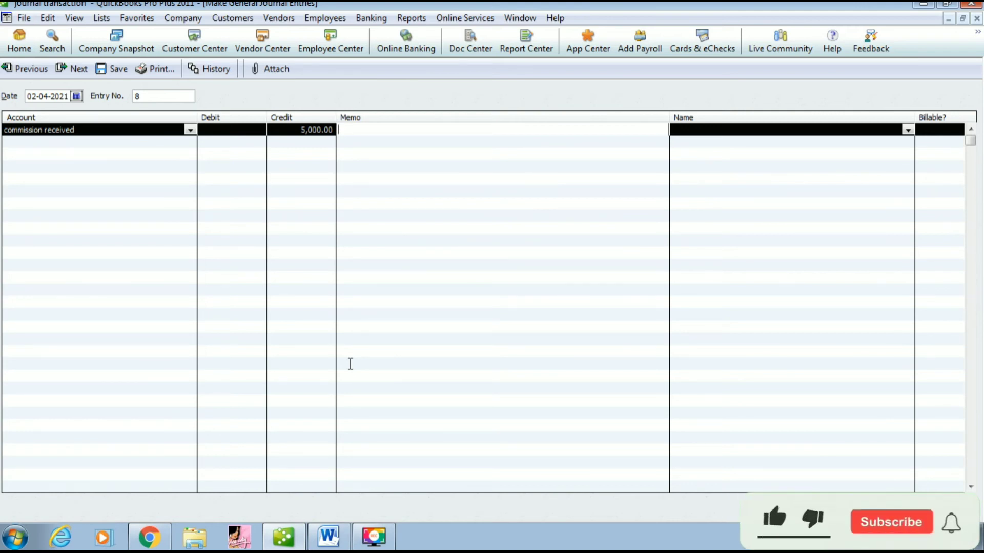
{"action": "key", "text": "shift+Tab"}
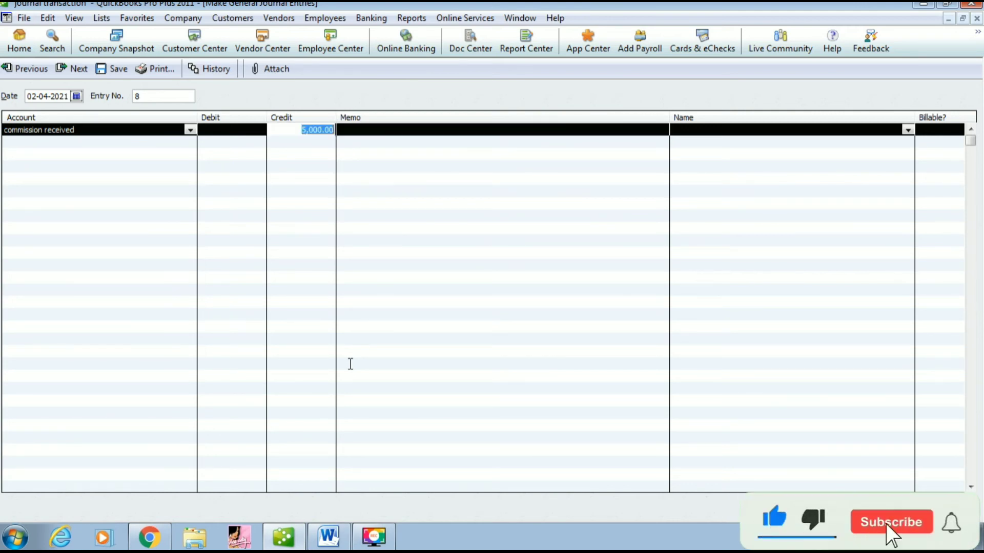
{"action": "key", "text": "shift+Tab"}
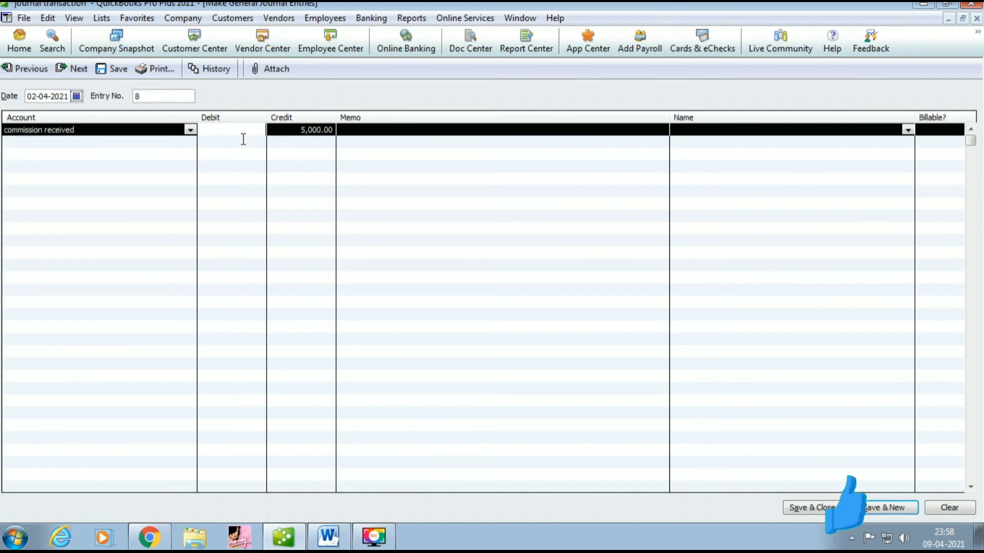
{"action": "key", "text": "Tab"}
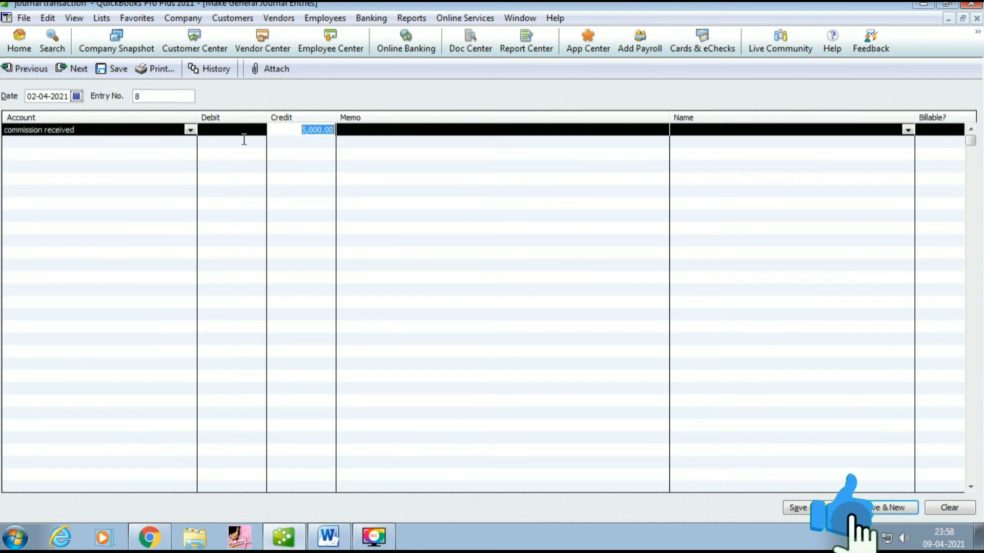
Assign the 5,000 debit on the second line to Cash, then save the journal entry and start a new one.
{"action": "left_click", "coordinate": [126, 144]}
{"action": "left_click", "coordinate": [190, 143]}
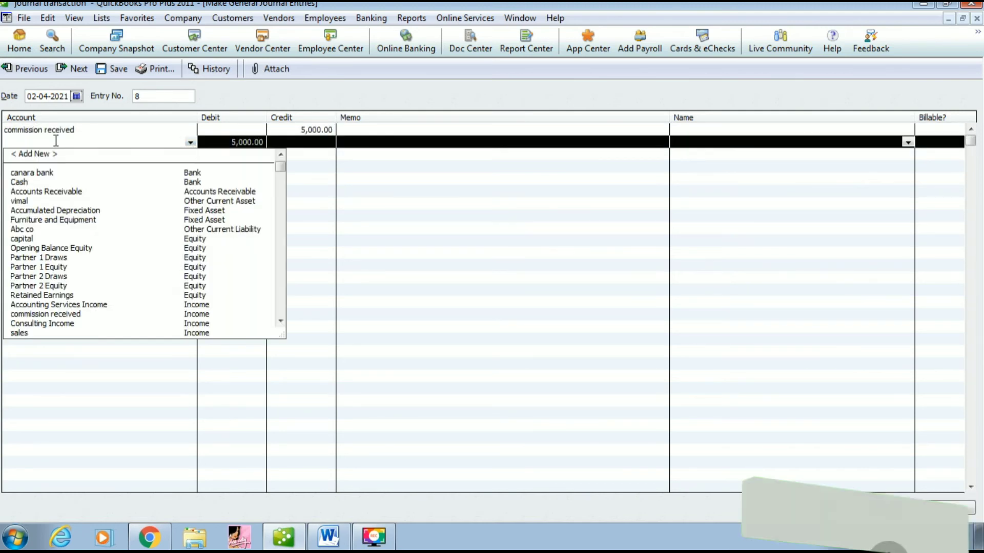
{"action": "left_click", "coordinate": [24, 183]}
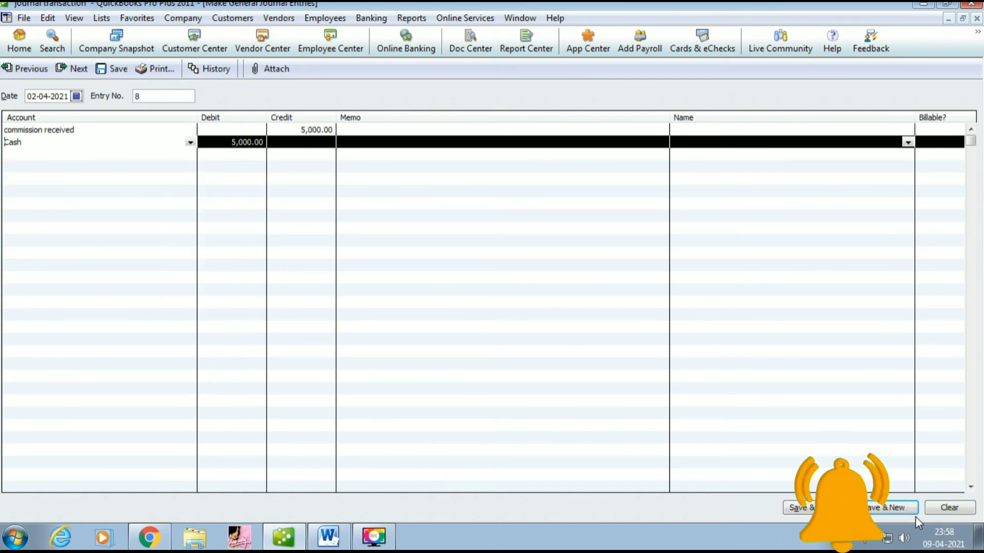
{"action": "left_click", "coordinate": [887, 508]}
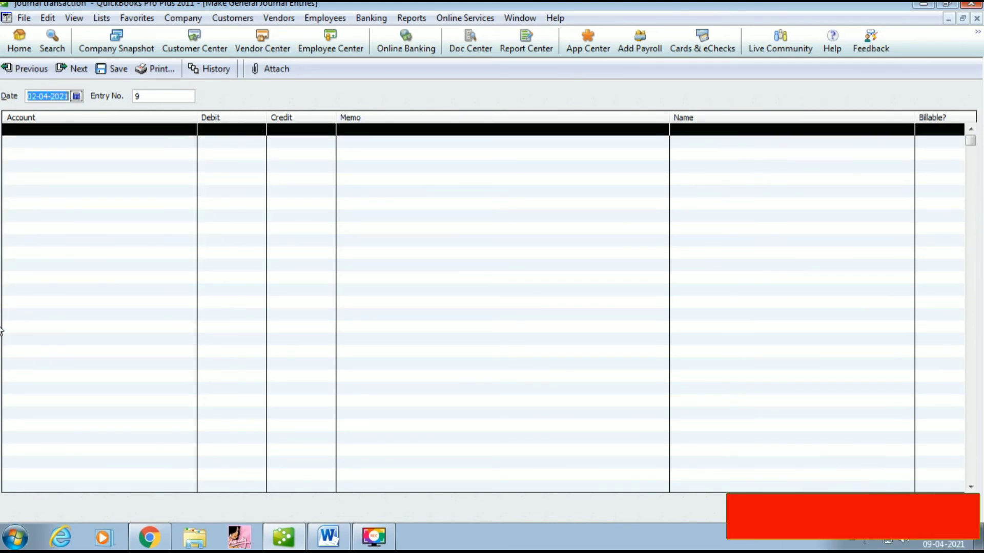
Check the ninth transaction in the Word list and create a Fixed Asset account named "furniture" on the new entry's first line.
{"action": "left_click", "coordinate": [333, 538]}
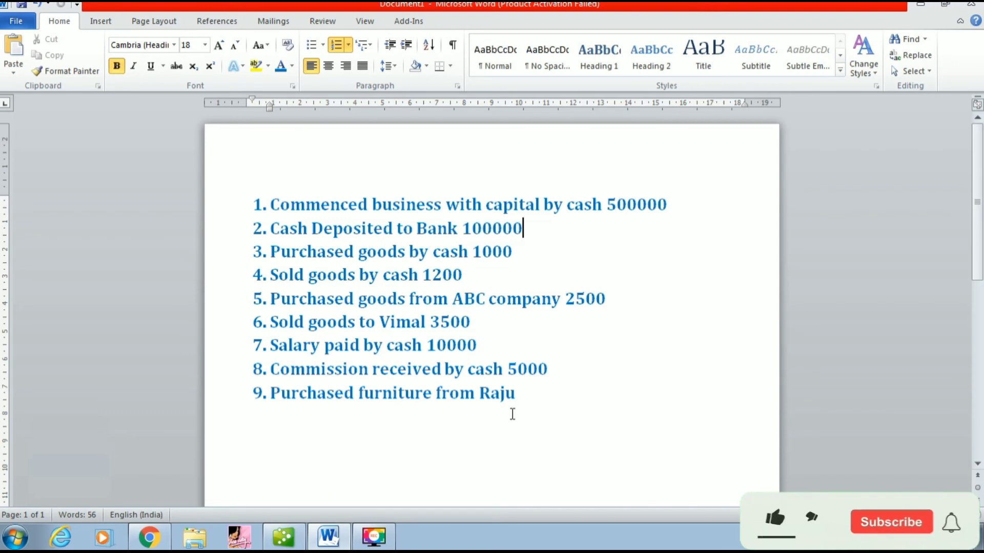
{"action": "left_click", "coordinate": [306, 535]}
{"action": "left_click", "coordinate": [97, 131]}
{"action": "left_click", "coordinate": [190, 131]}
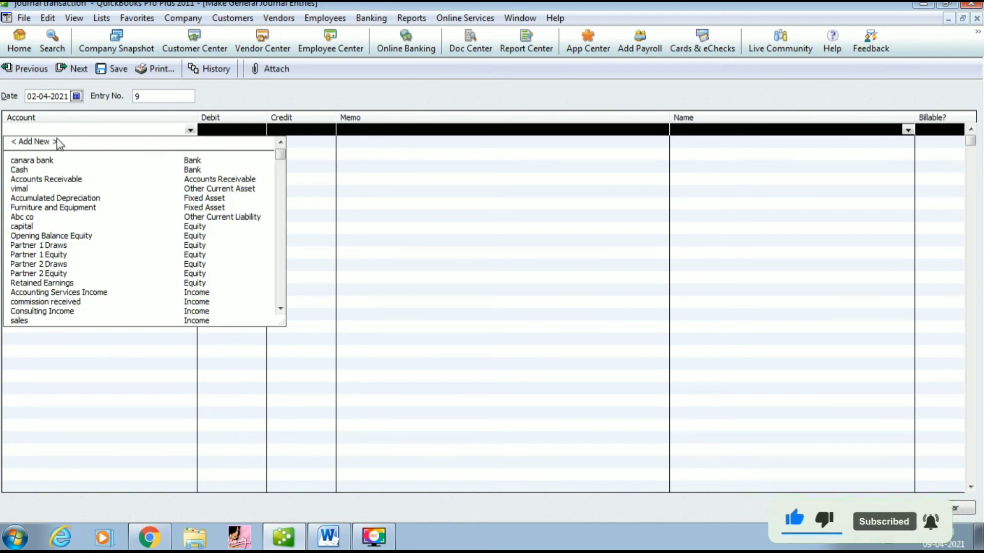
{"action": "left_click", "coordinate": [82, 141]}
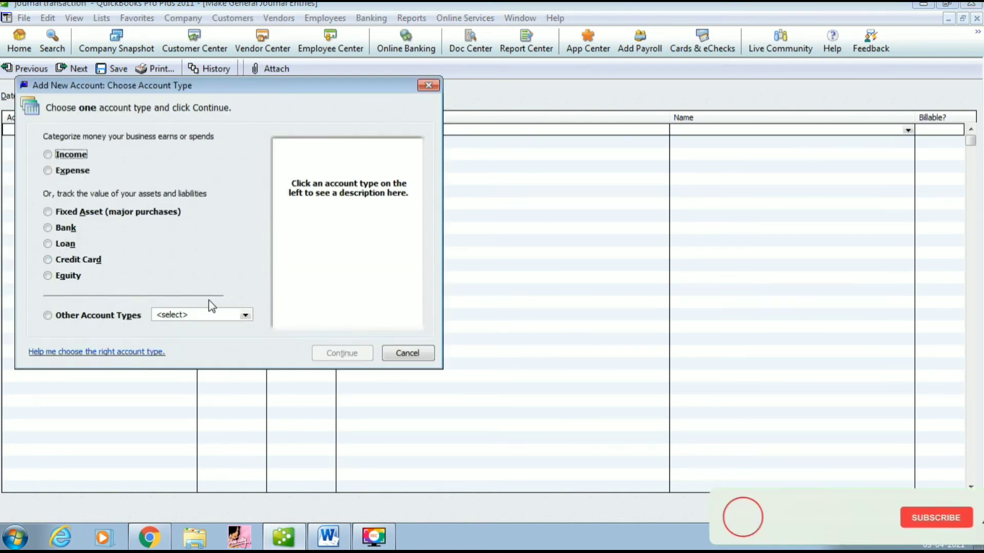
{"action": "left_click", "coordinate": [248, 316]}
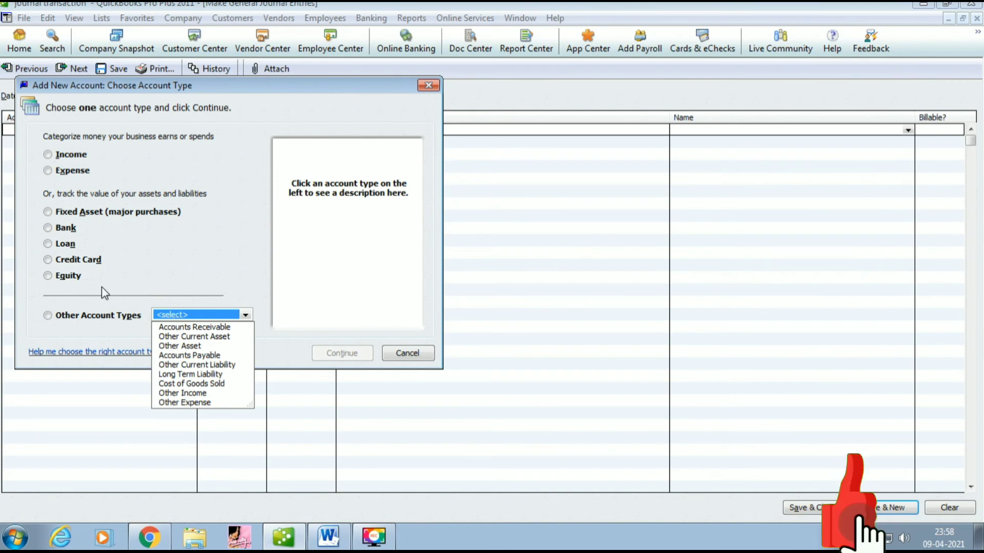
{"action": "left_click", "coordinate": [86, 214]}
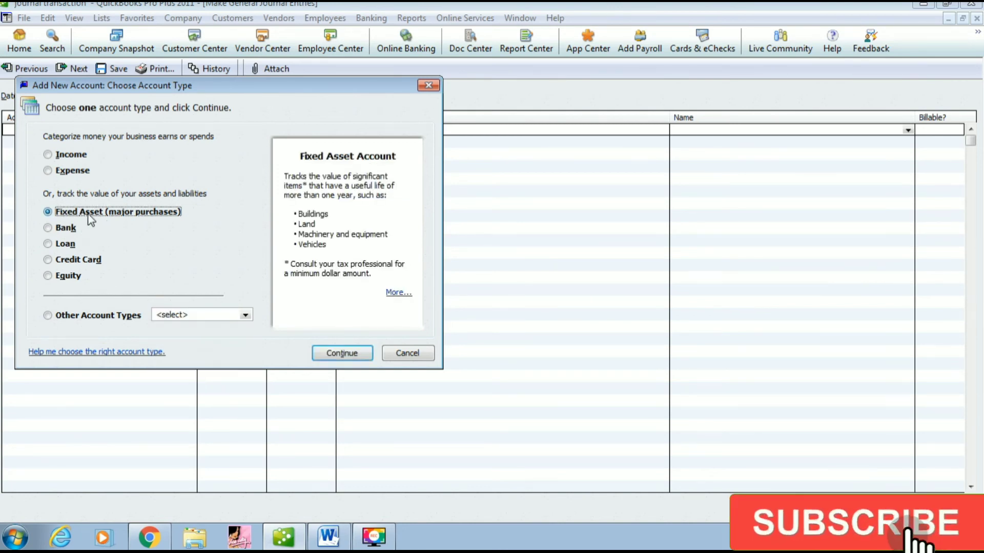
{"action": "left_click", "coordinate": [328, 353]}
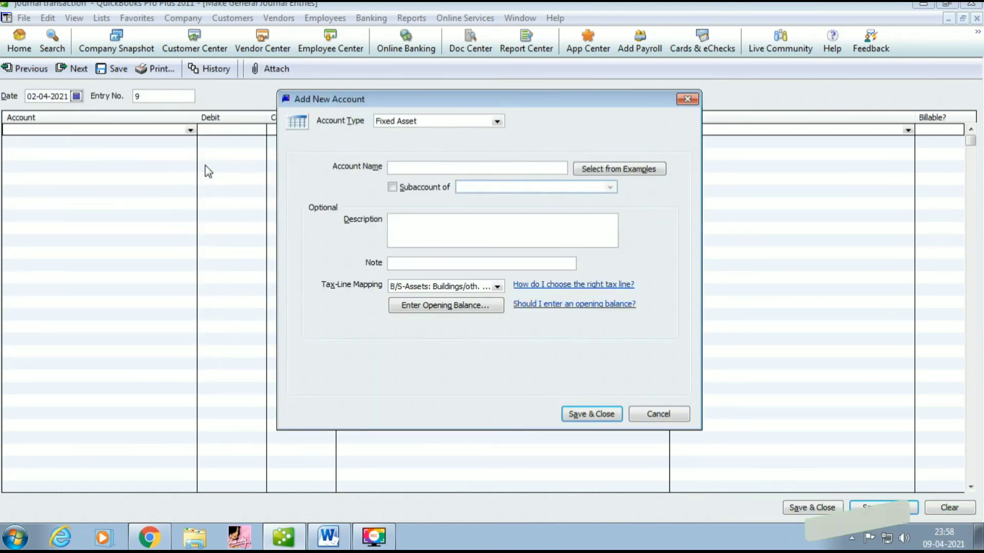
{"action": "type", "text": "furnit"}
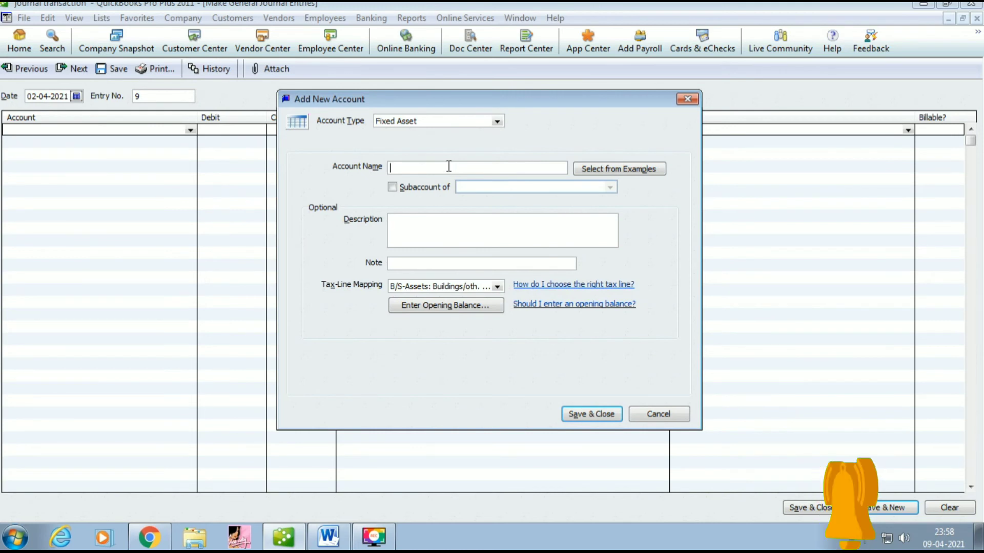
{"action": "type", "text": "ure"}
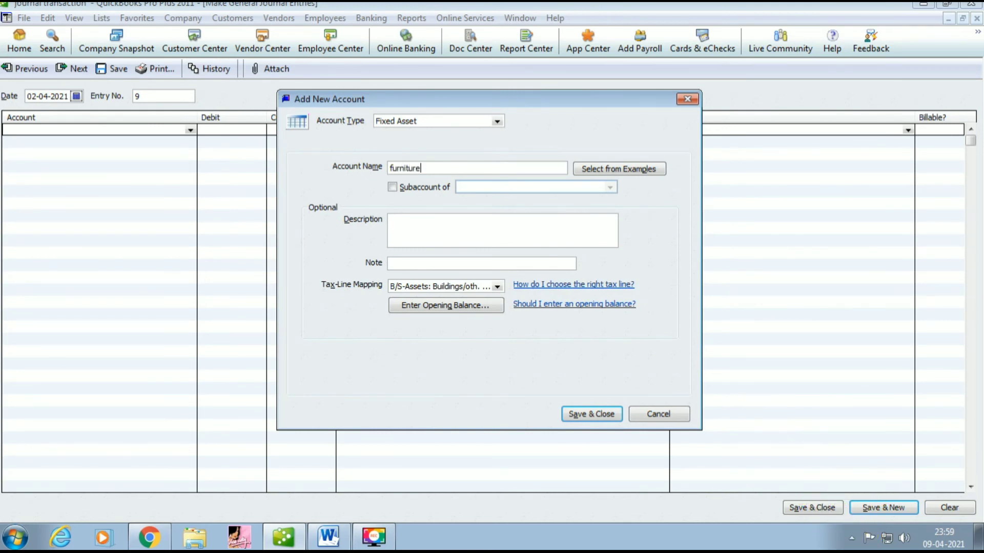
{"action": "left_click", "coordinate": [604, 412]}
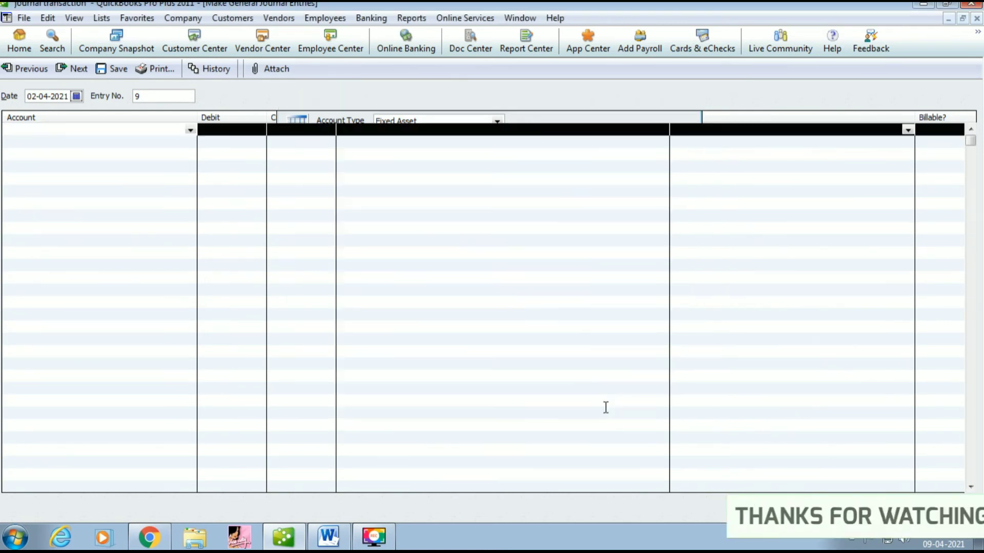
Add the amount 3000 to the furniture purchase in the Word list and debit the furniture account 3000 on the first line.
{"action": "left_click", "coordinate": [242, 132]}
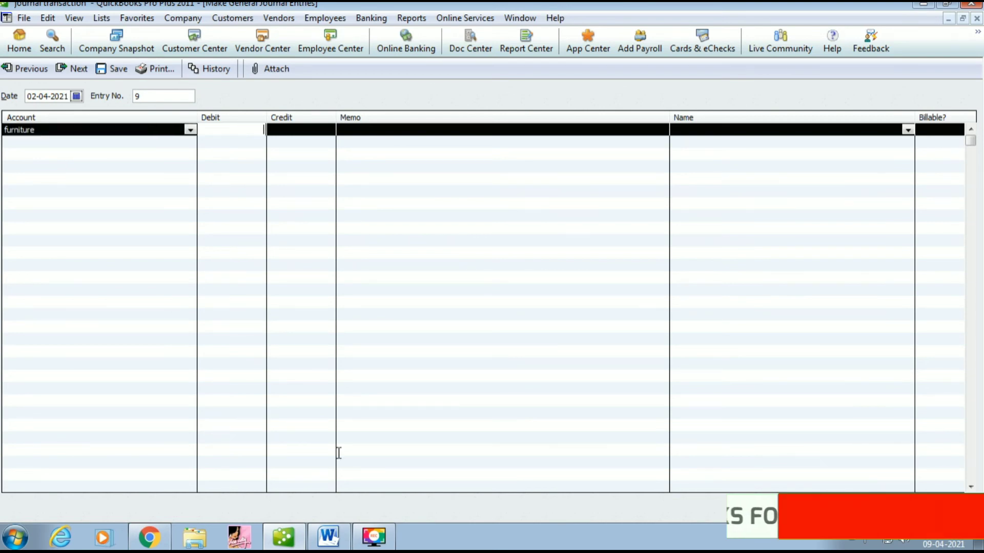
{"action": "left_click", "coordinate": [332, 539]}
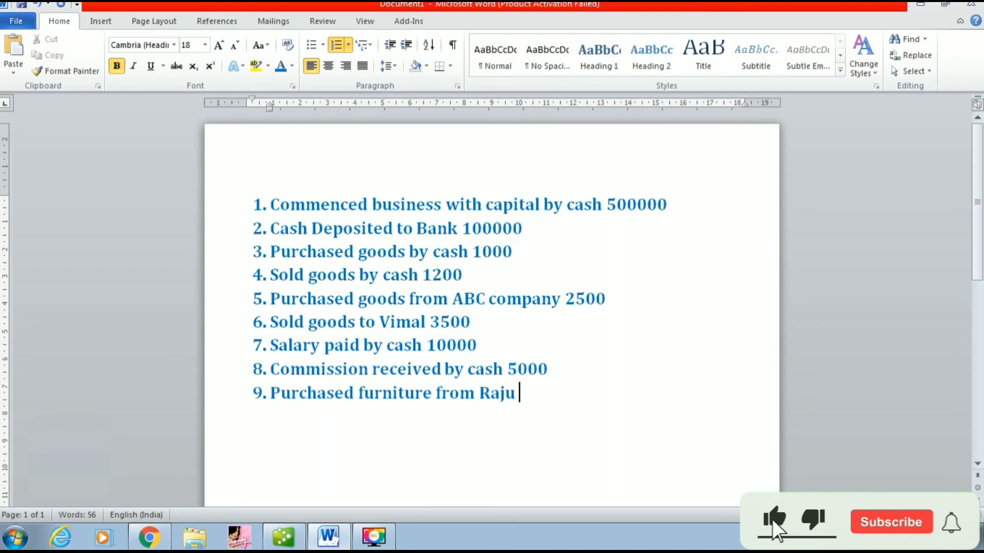
{"action": "type", "text": "3000"}
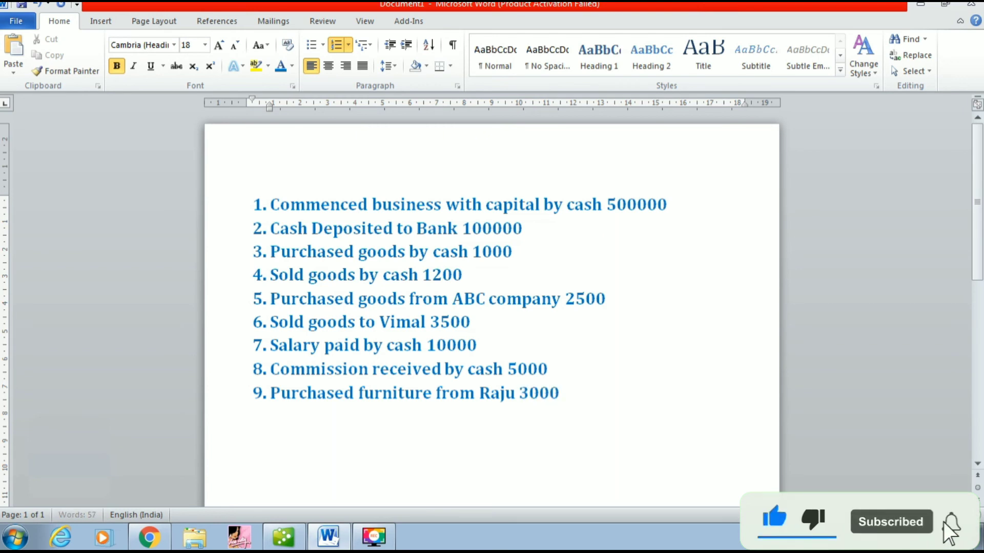
{"action": "left_click", "coordinate": [331, 536]}
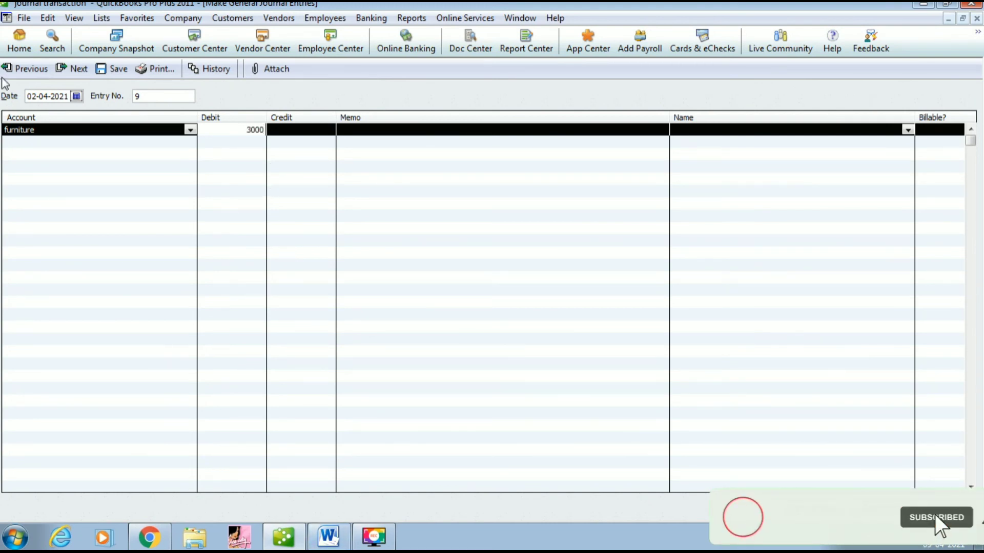
Start a new Other Current Liability account for the 3,000 credit on the entry's second line.
{"action": "left_click", "coordinate": [139, 142]}
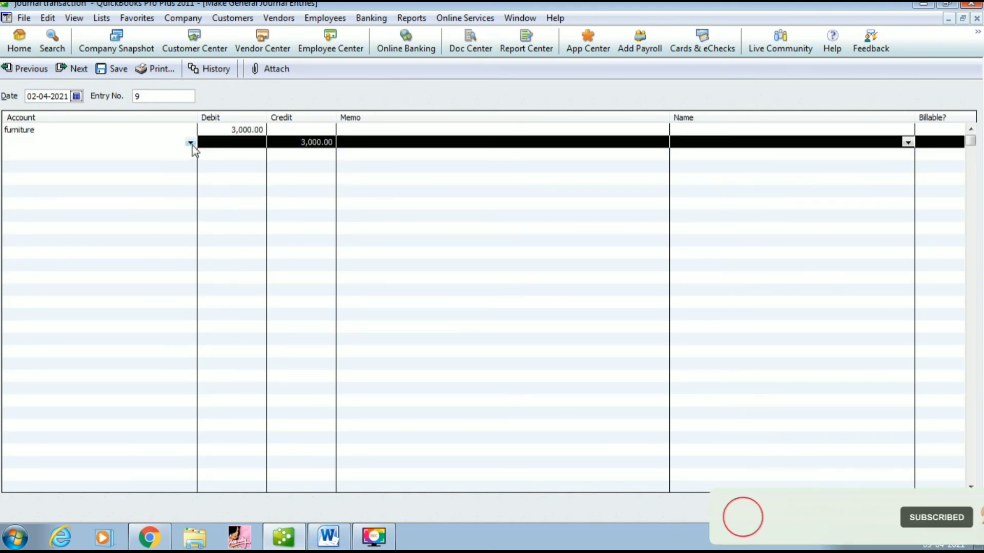
{"action": "left_click", "coordinate": [190, 143]}
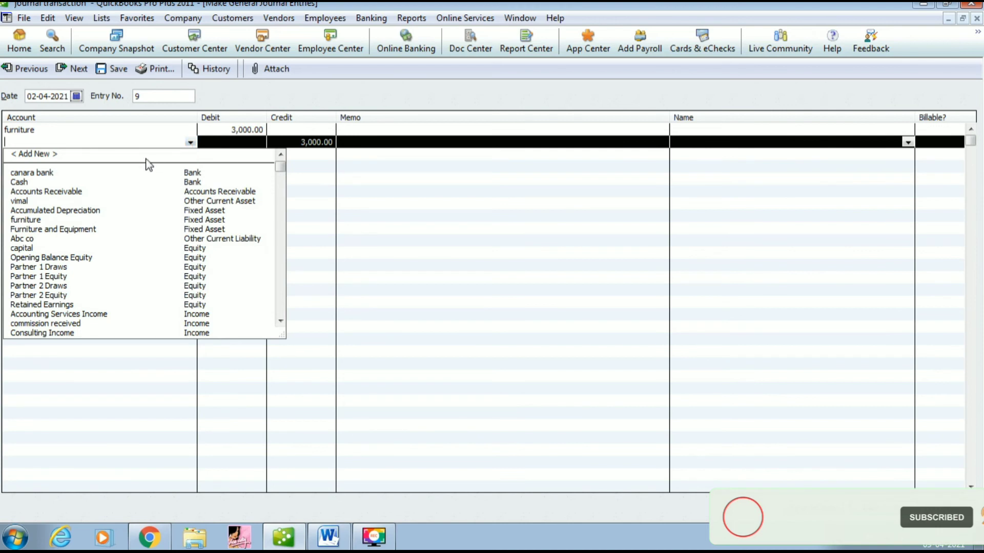
{"action": "left_click", "coordinate": [108, 160]}
{"action": "left_click", "coordinate": [245, 314]}
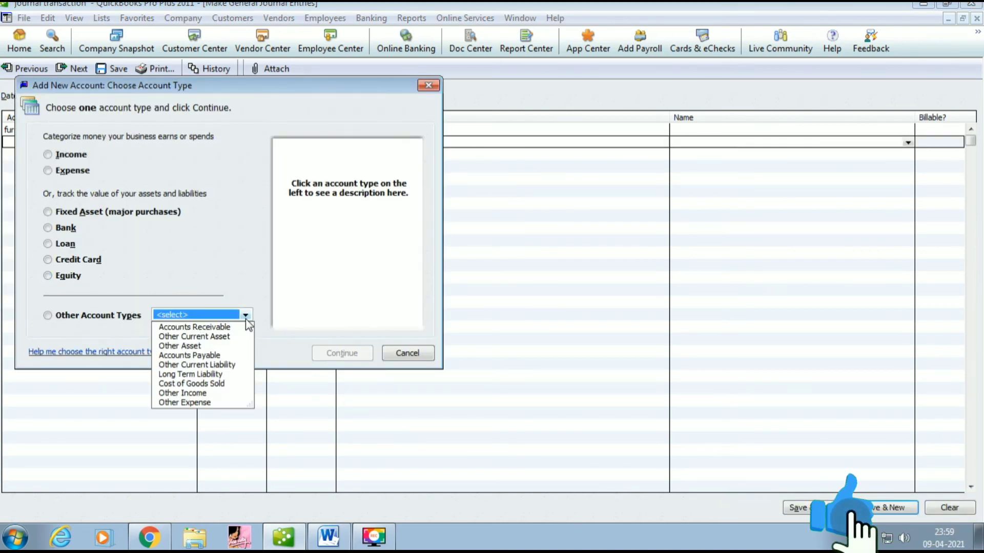
{"action": "left_click", "coordinate": [215, 372]}
{"action": "left_click", "coordinate": [246, 314]}
{"action": "left_click", "coordinate": [185, 366]}
{"action": "left_click", "coordinate": [333, 353]}
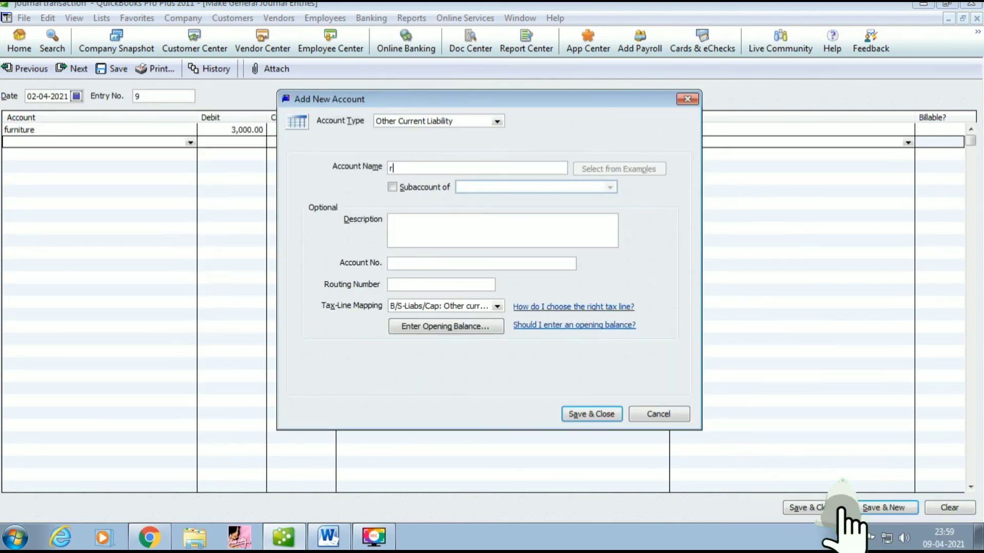
Name the new liability account with the furniture supplier's name and save it to the second line.
{"action": "type", "text": "rajlu"}
{"action": "key", "text": "BackSpace"}
{"action": "key", "text": "BackSpace"}
{"action": "type", "text": "u"}
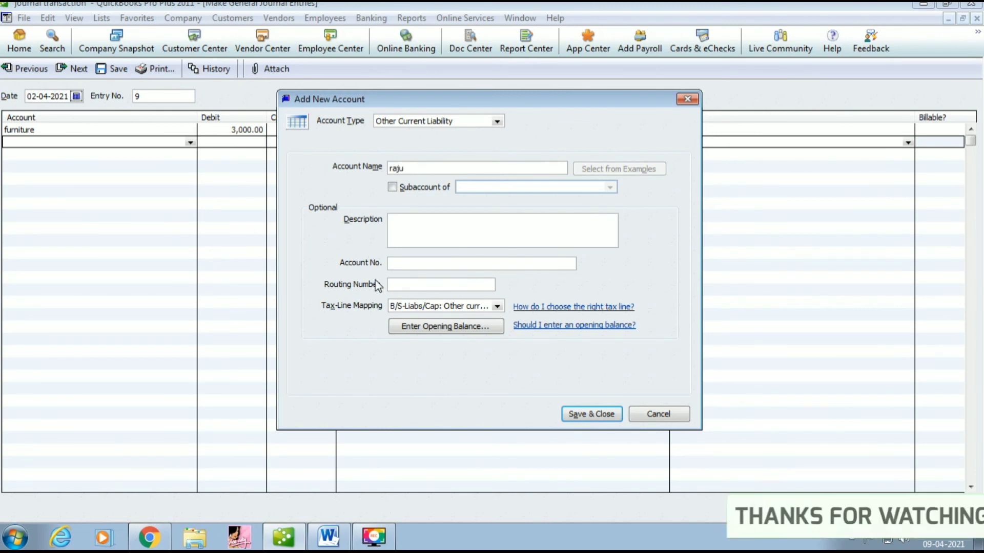
{"action": "left_click", "coordinate": [600, 419]}
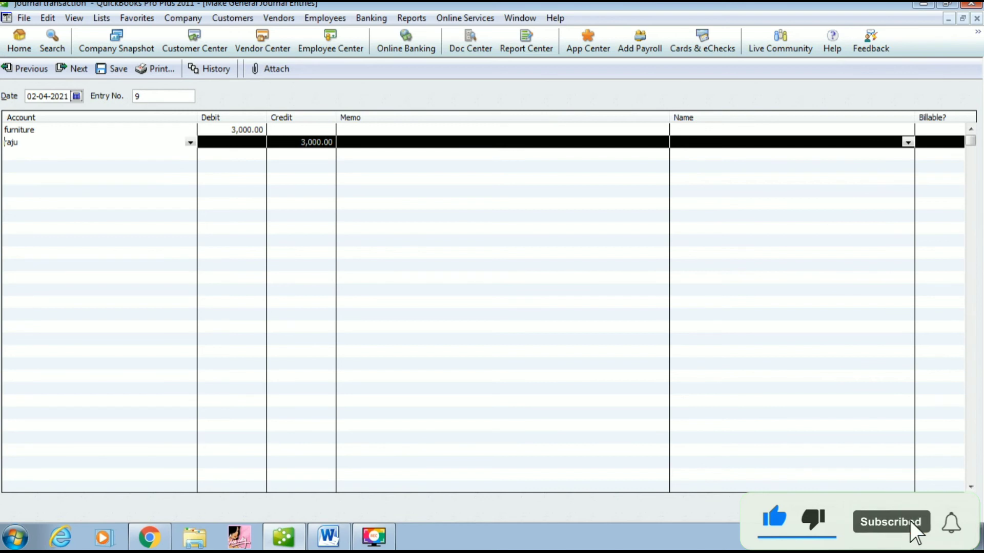
Save the furniture journal entry, acknowledge the fixed asset notice, and close the general journal window.
{"action": "key", "text": "Tab"}
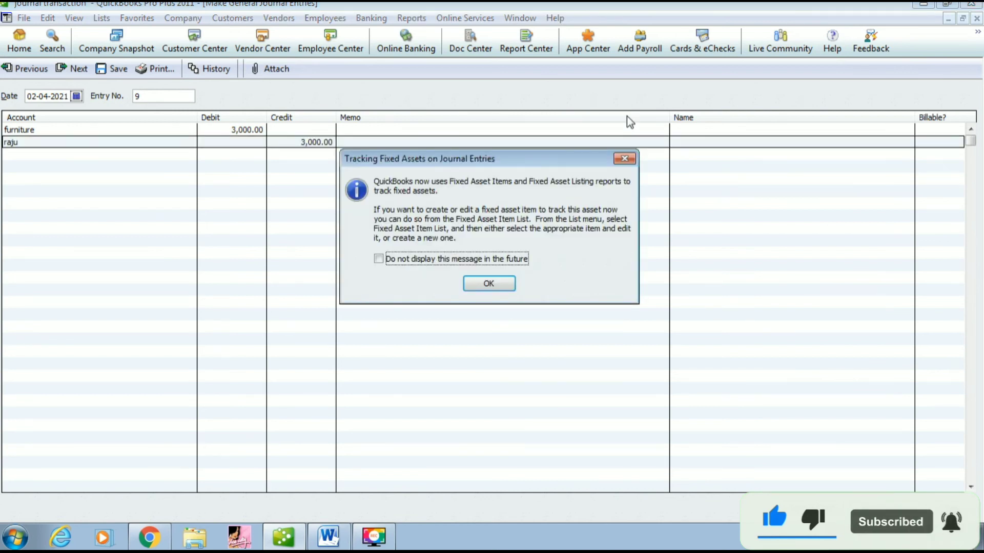
{"action": "left_click", "coordinate": [510, 283]}
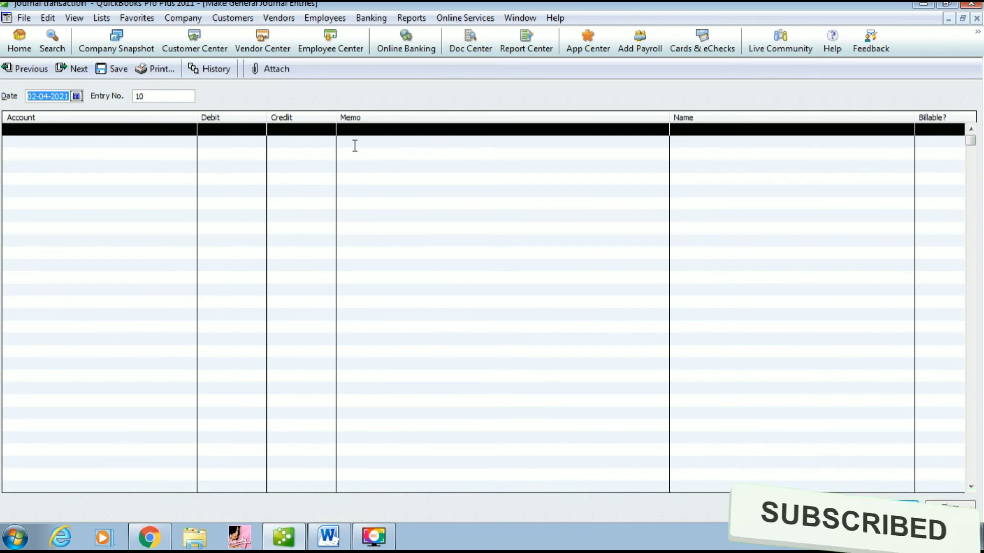
{"action": "key", "text": "Escape"}
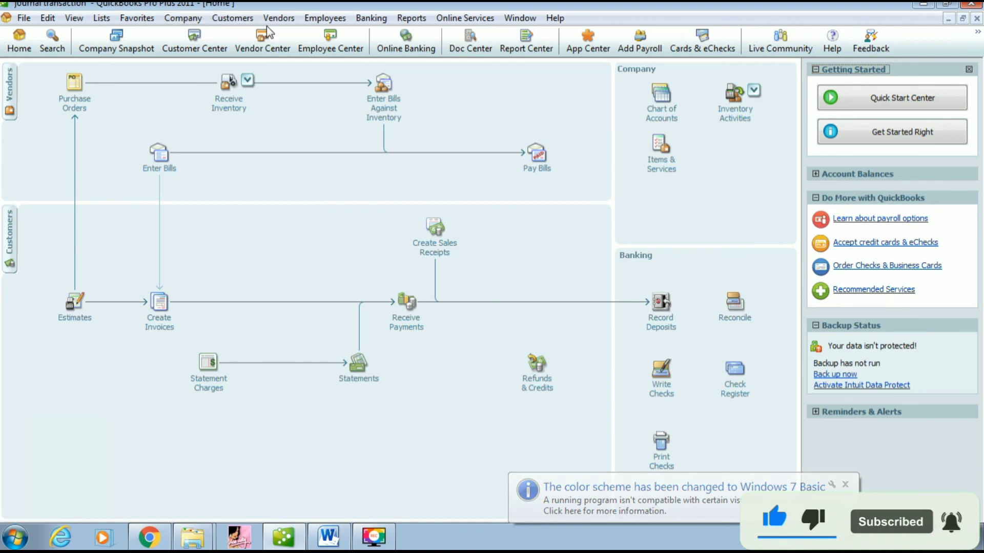
Review the company's Profit & Loss Standard report for the recorded transactions, and close it.
{"action": "left_click", "coordinate": [420, 20]}
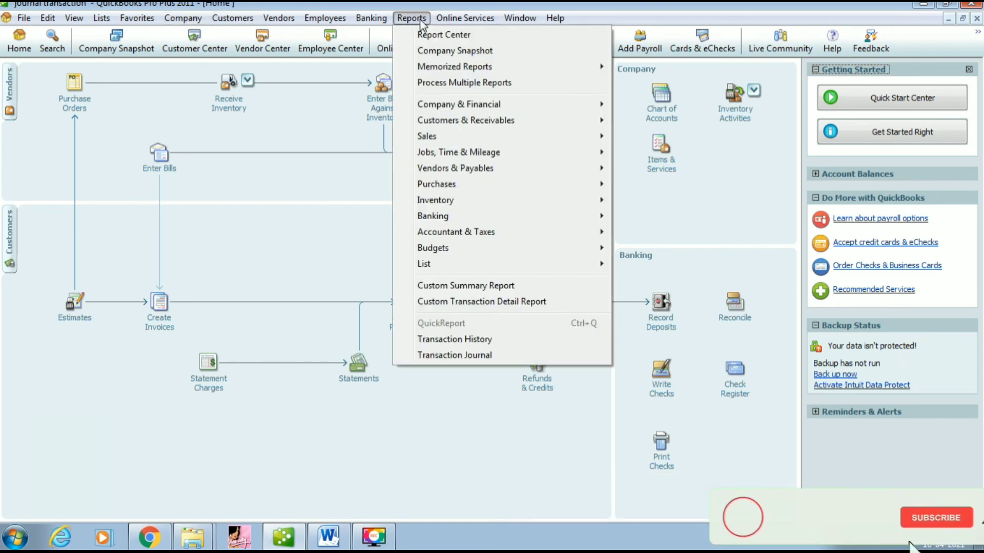
{"action": "mouse_move", "coordinate": [452, 112]}
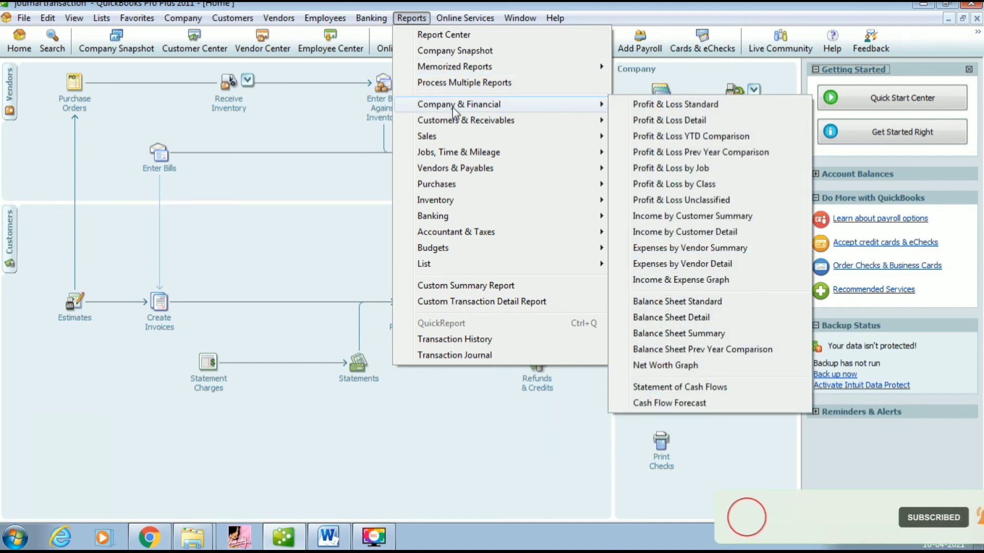
{"action": "left_click", "coordinate": [669, 105]}
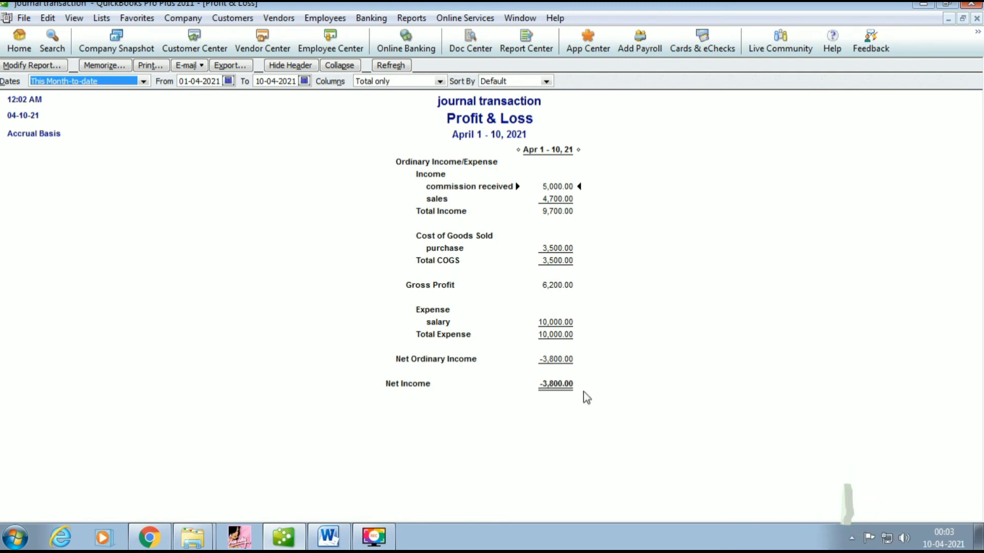
{"action": "left_click", "coordinate": [977, 18]}
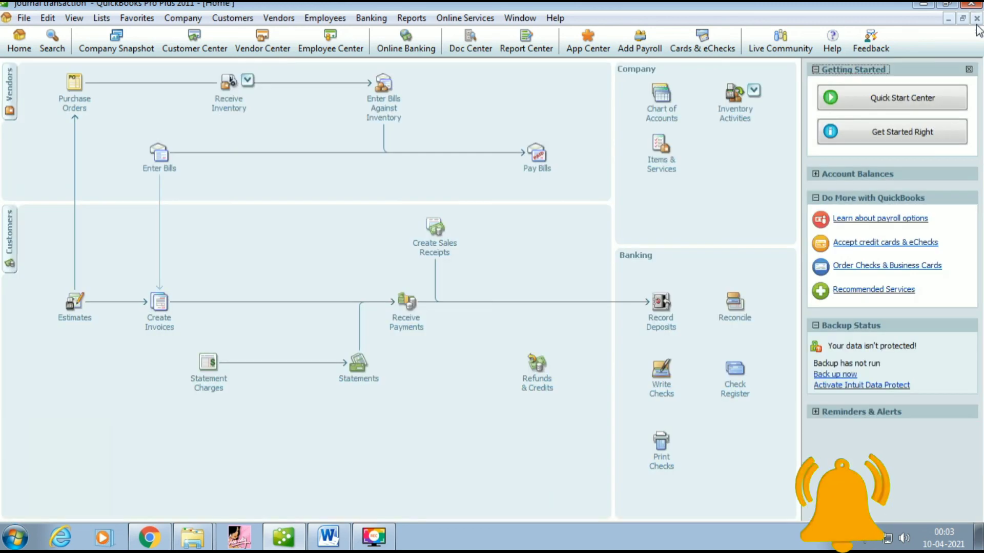
Review the Balance Sheet Standard report through its assets, liabilities and equity sections, and close it.
{"action": "left_click", "coordinate": [408, 19]}
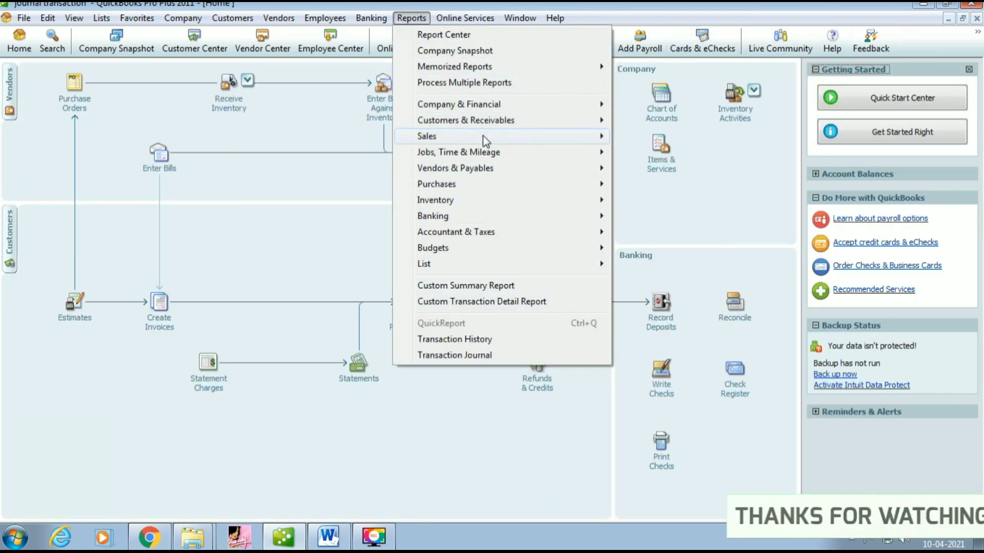
{"action": "mouse_move", "coordinate": [492, 104]}
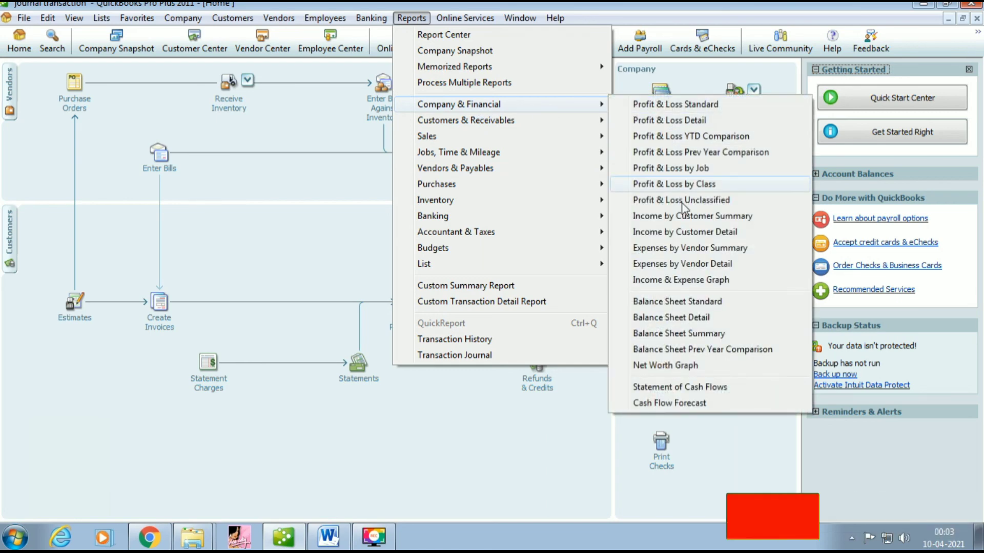
{"action": "left_click", "coordinate": [676, 302]}
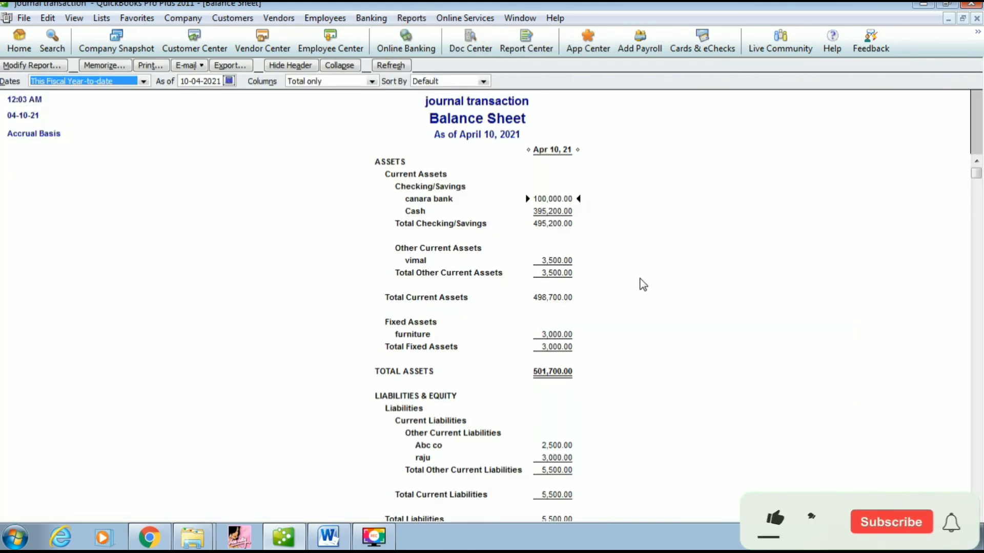
{"action": "scroll", "coordinate": [587, 277], "scroll_direction": "down", "scroll_amount": 3}
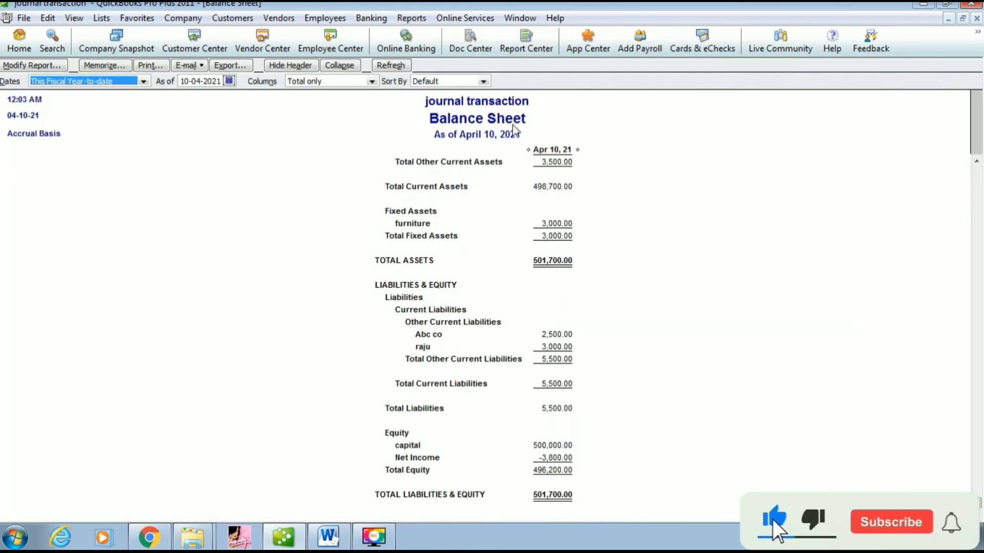
{"action": "left_click", "coordinate": [977, 18]}
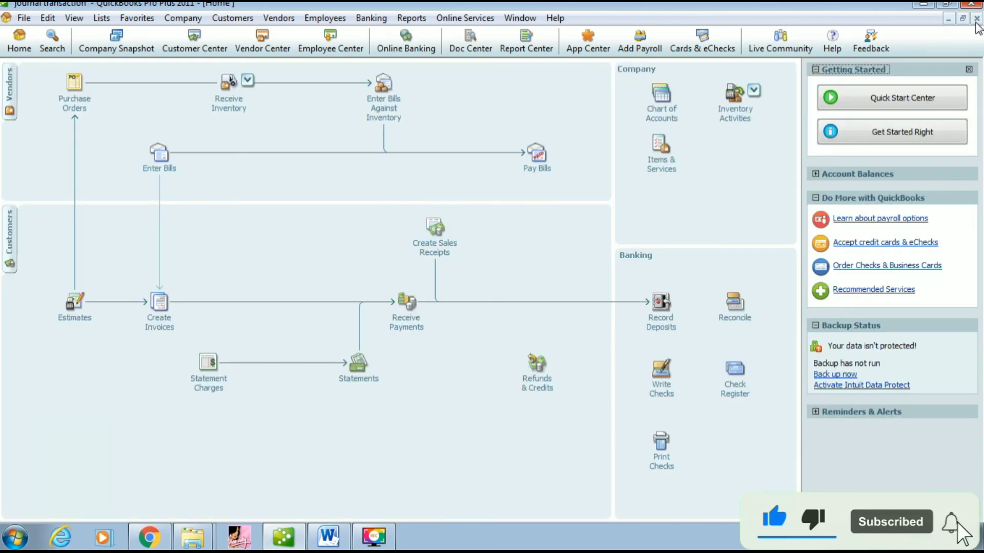
Open the list of available reports to choose another one.
{"action": "left_click", "coordinate": [410, 18]}
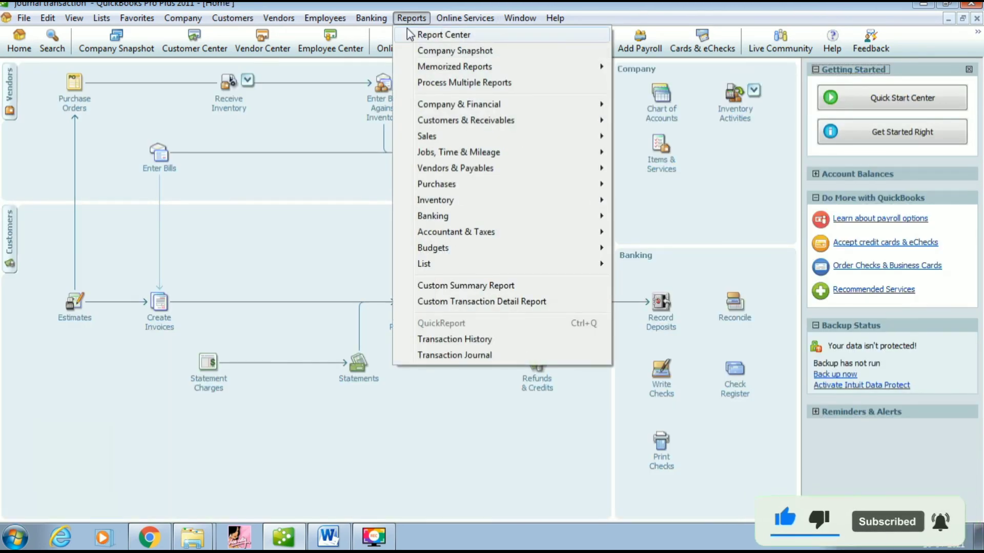